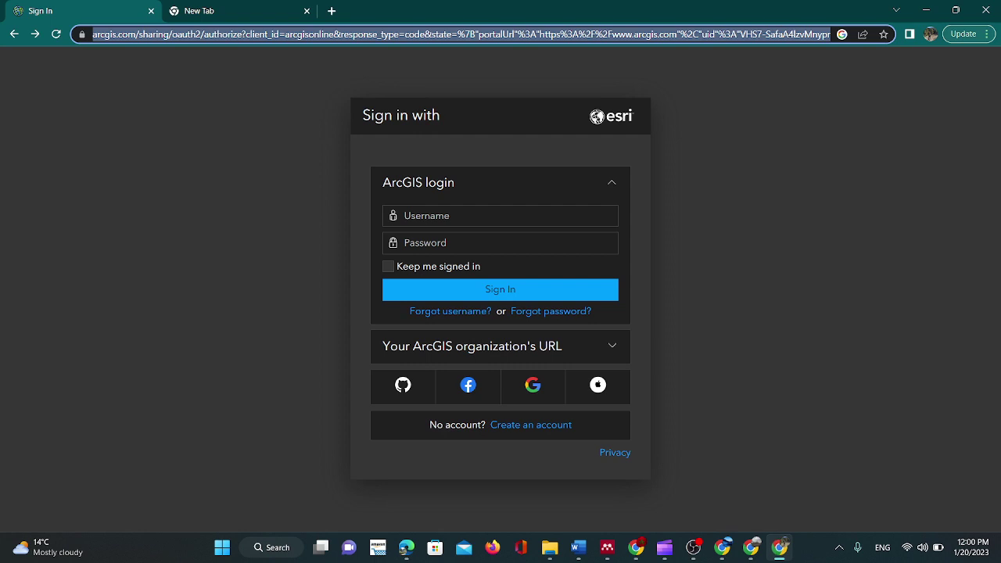
Switch from the ArcGIS sign-in tab to the new Google tab to start a search
key("ctrl+Tab")
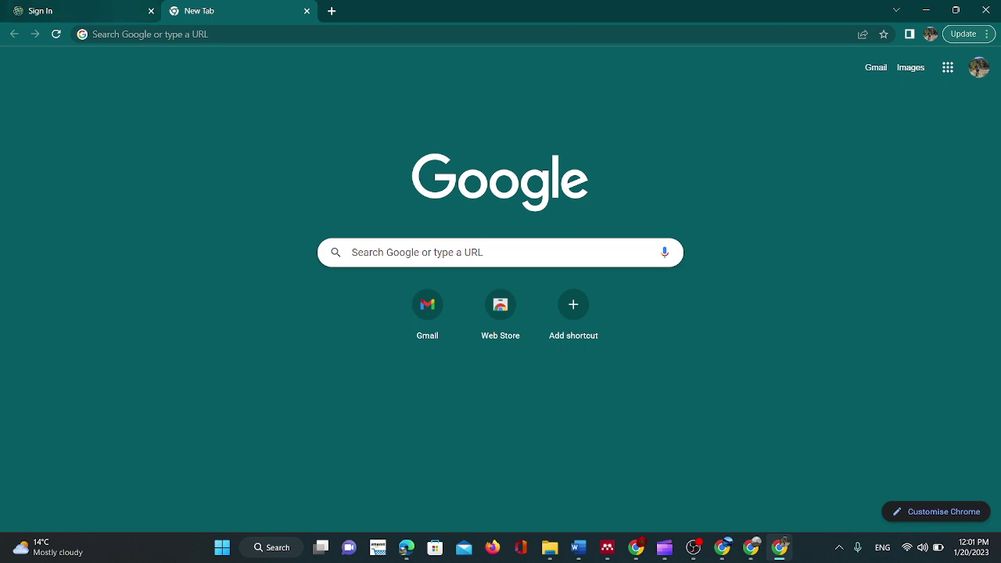
left_click(100, 34)
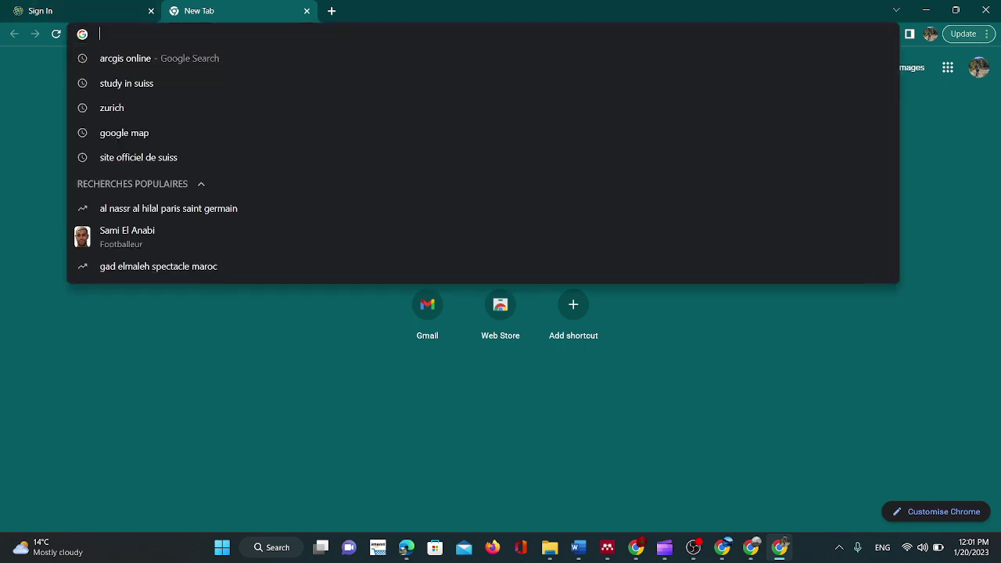
Search Google for 'arcgis online', open arcgis.com and choose Sign in with Google
key("Down")
key("Return")
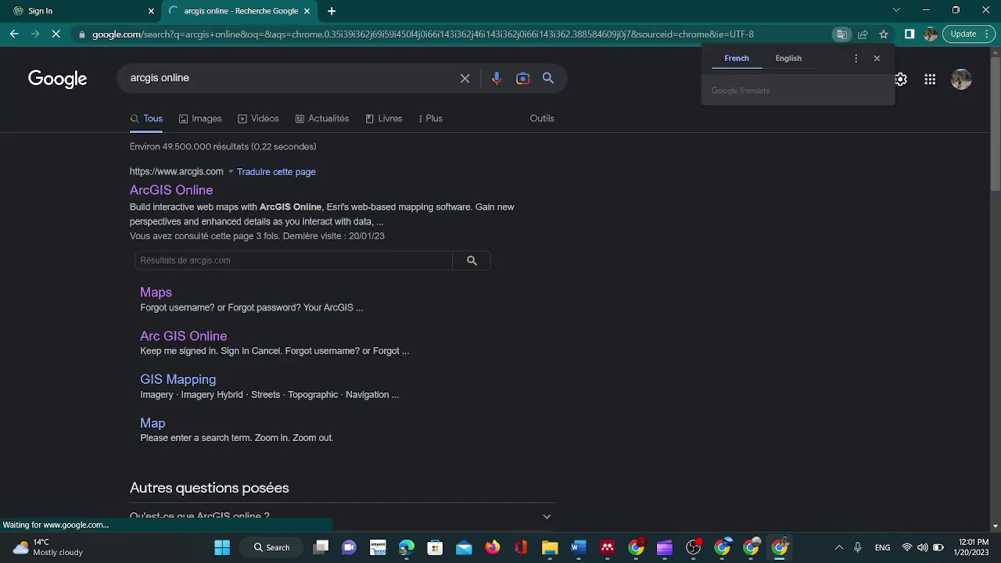
left_click(171, 190)
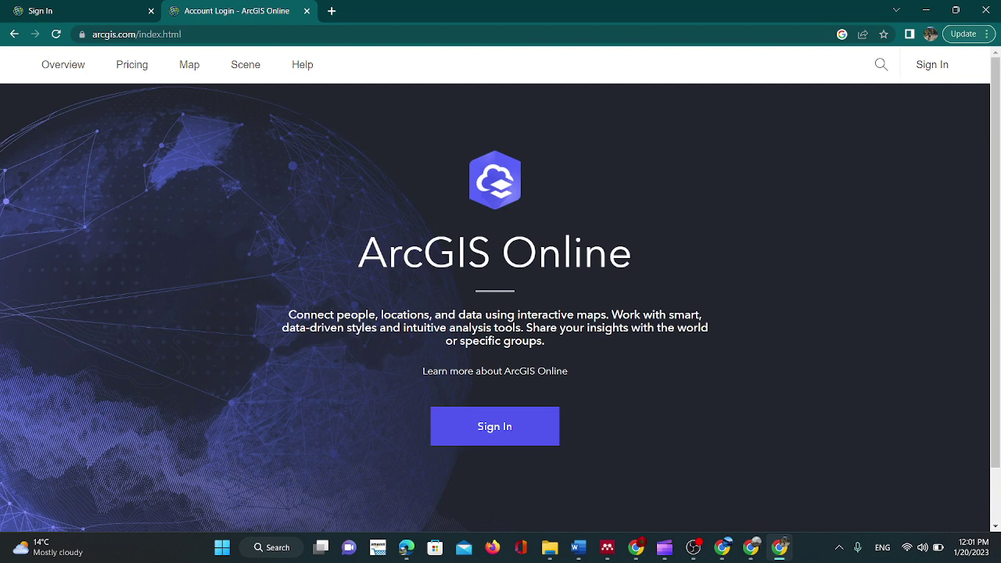
left_click(494, 426)
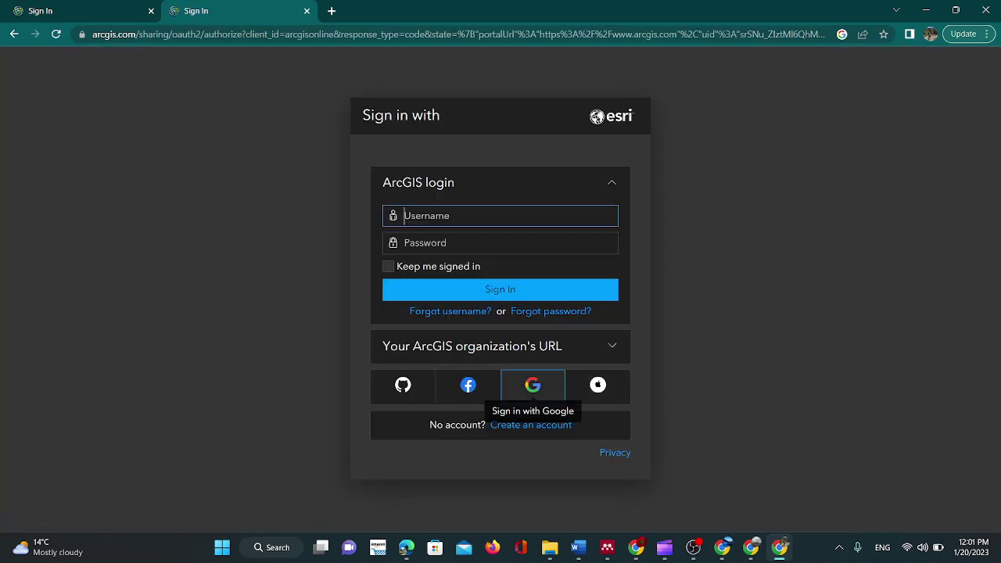
left_click(532, 387)
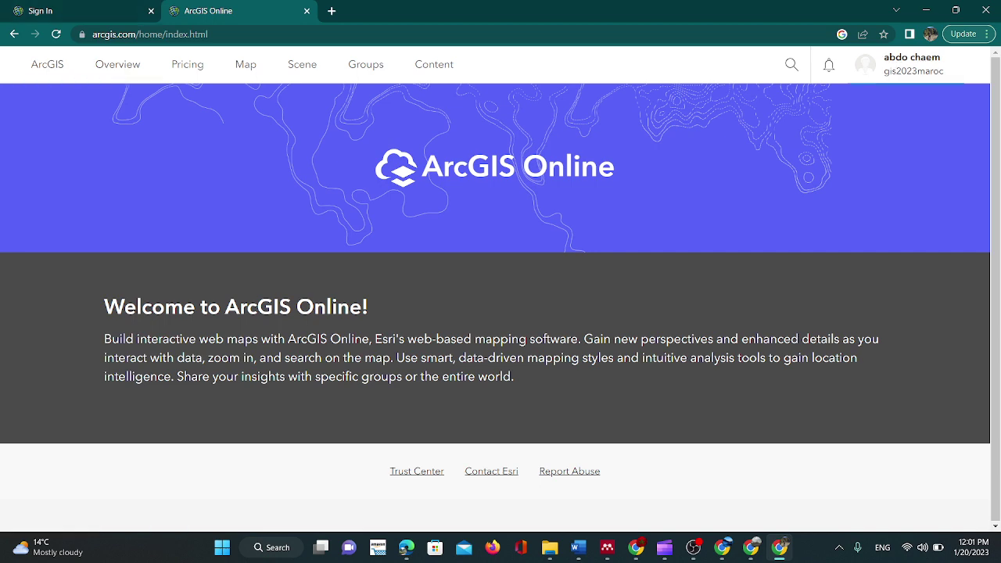
Open the ArcGIS Online Pricing page from the profile menu and show the For individuals plans
left_click(900, 64)
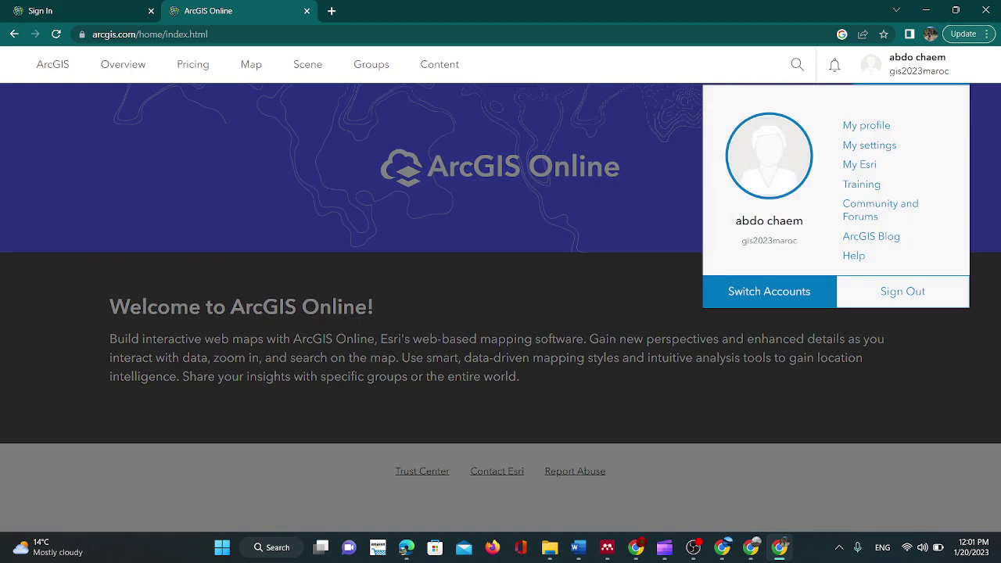
key("Tab")
key("Return")
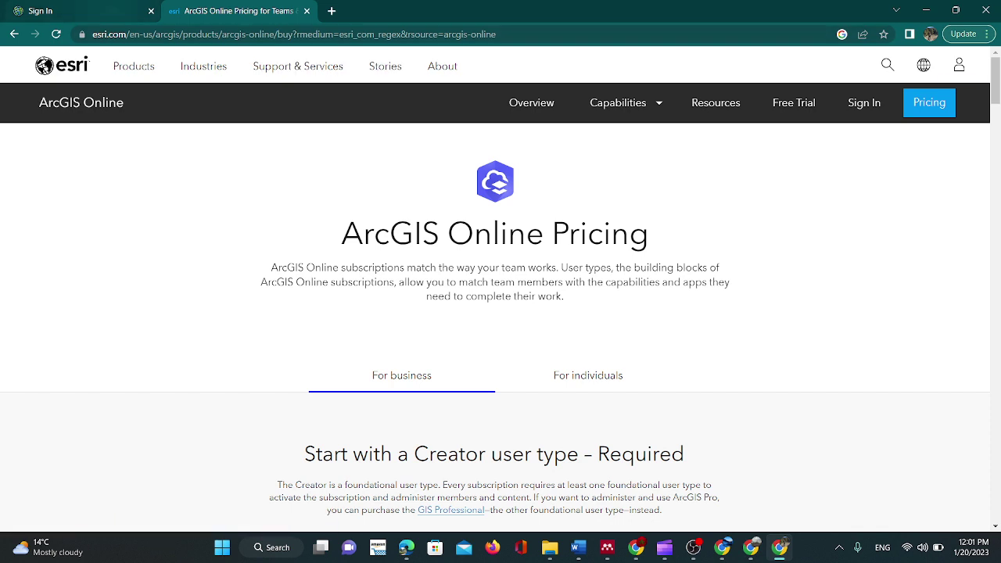
scroll(500, 313, "down", 3)
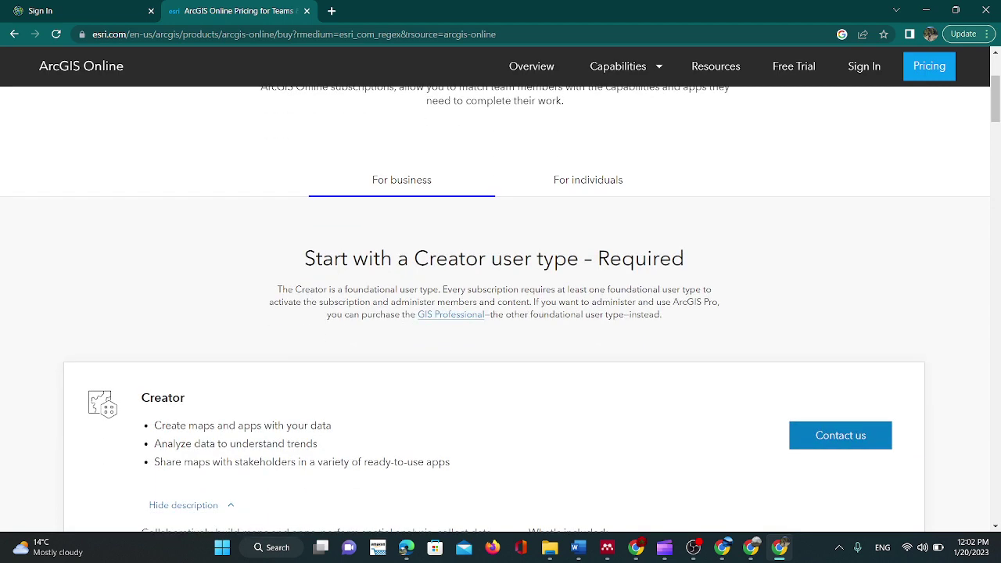
scroll(793, 103, "up", 3)
scroll(793, 102, "down", 6)
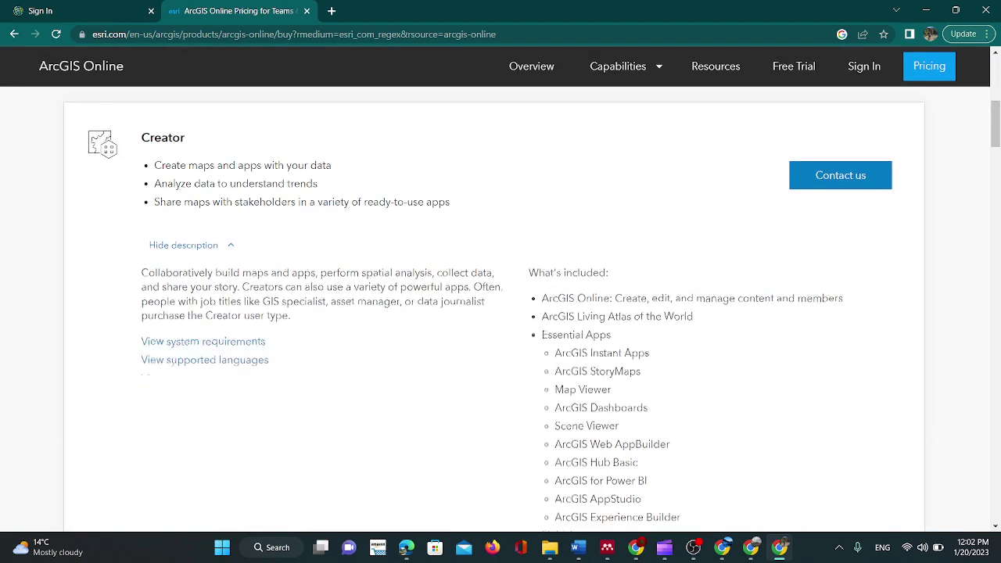
scroll(587, 308, "up", 6)
left_click(587, 309)
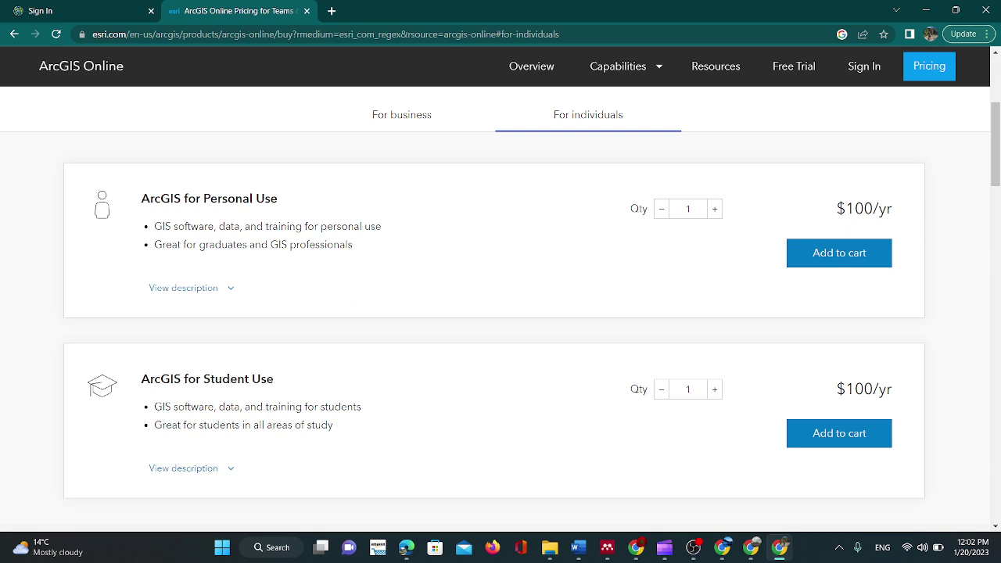
Add ArcGIS for Personal Use ($100/yr) to the cart and view the cart
left_click(839, 252)
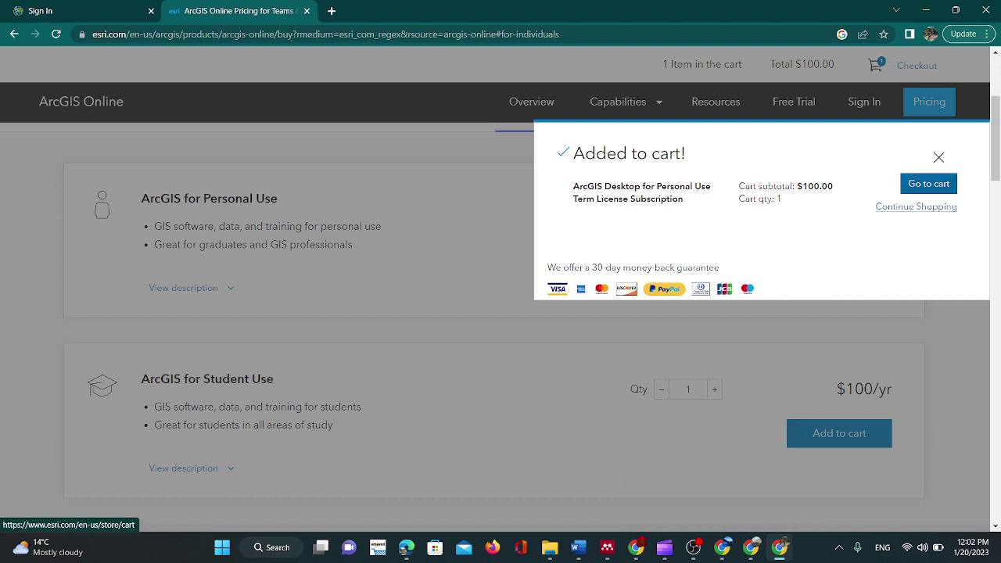
left_click(928, 184)
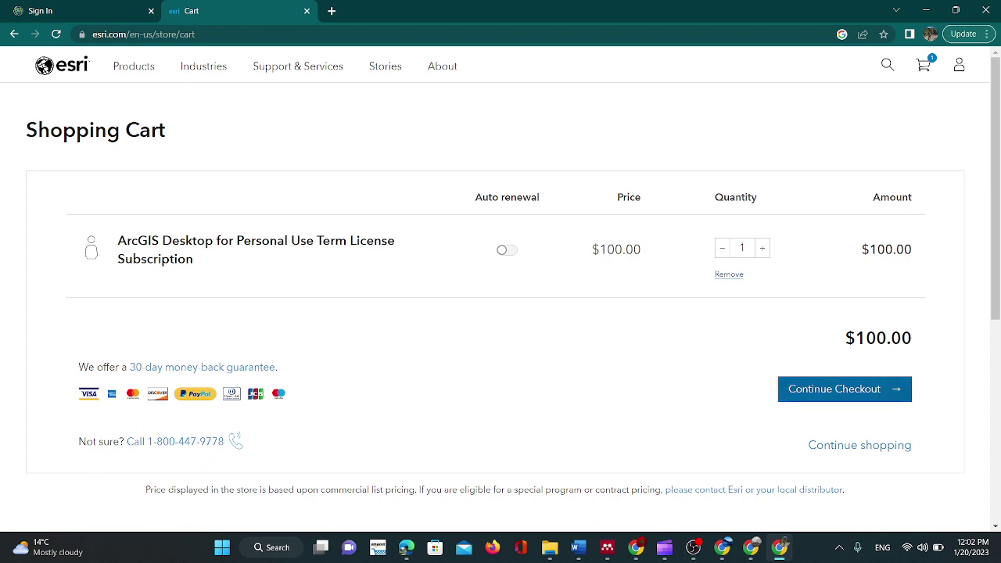
Continue checkout and choose Personal as the new customer number type
left_click(841, 389)
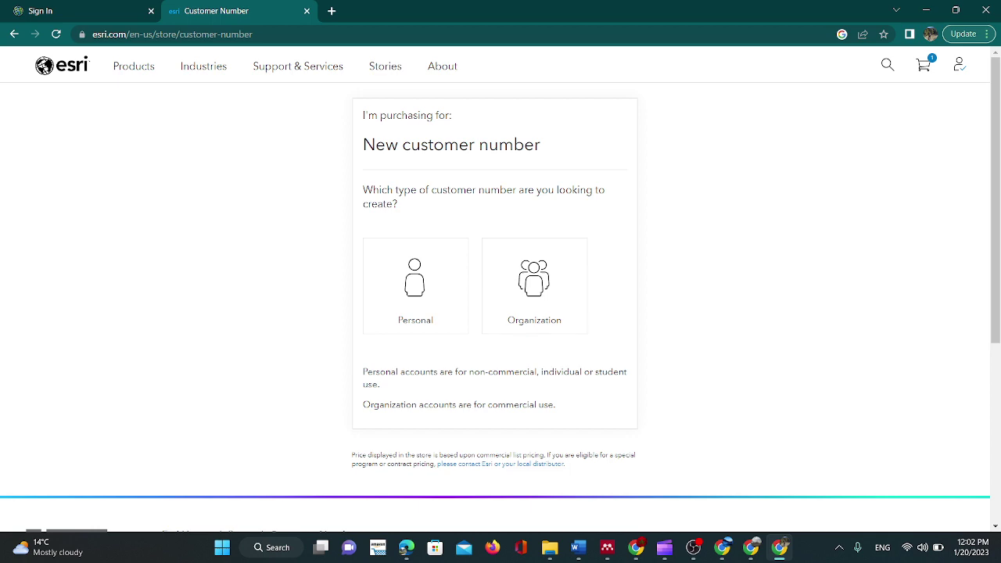
scroll(500, 289, "down", 3)
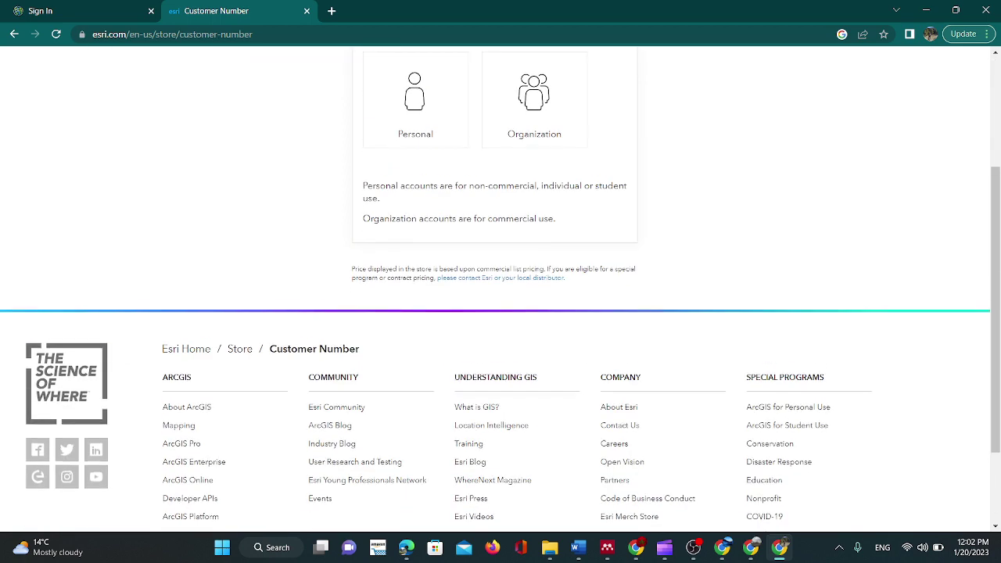
scroll(500, 289, "up", 3)
left_click(416, 286)
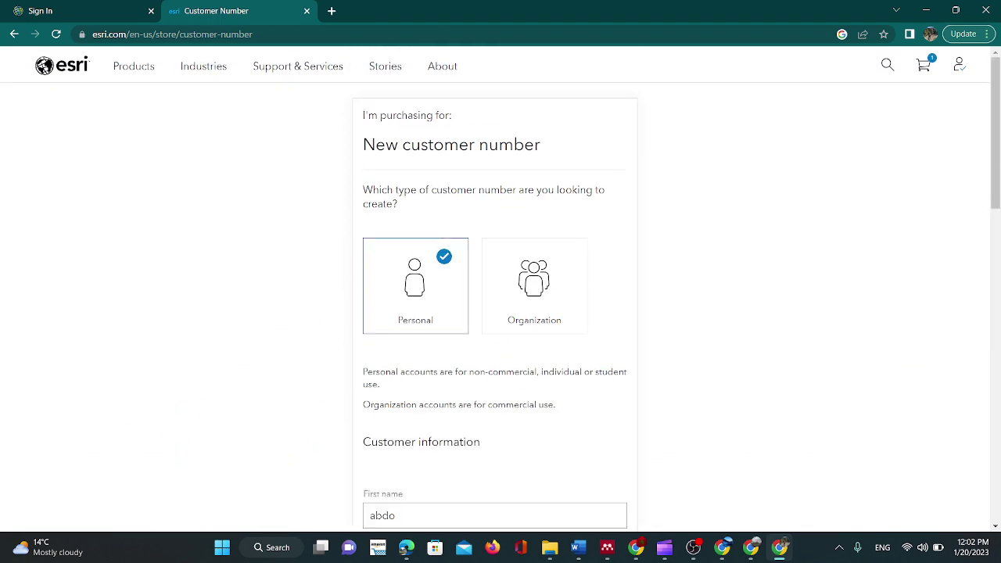
Enter the customer's street address and city in the customer number form
scroll(500, 290, "down", 5)
scroll(501, 289, "down", 2)
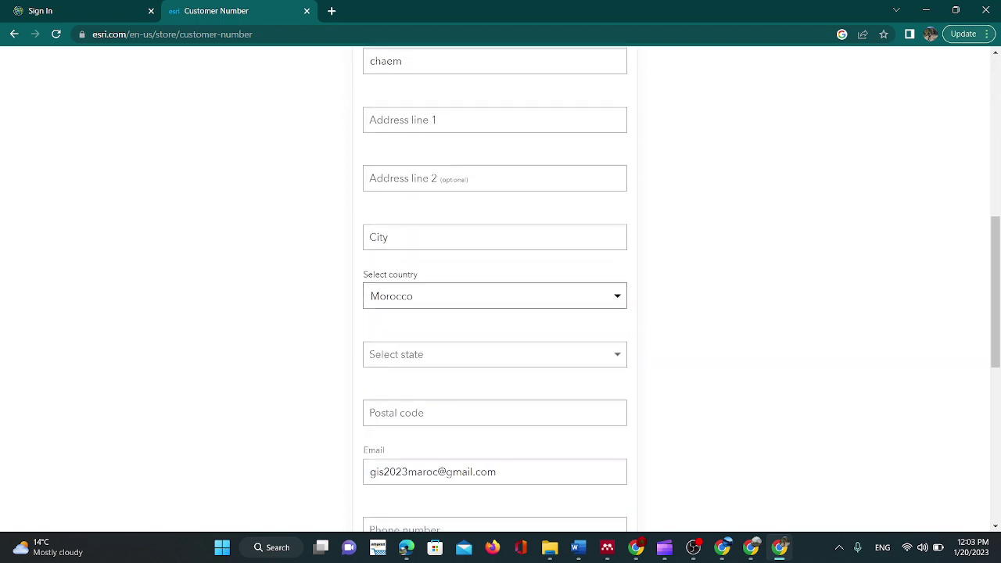
scroll(501, 289, "down", 3)
scroll(501, 289, "up", 4)
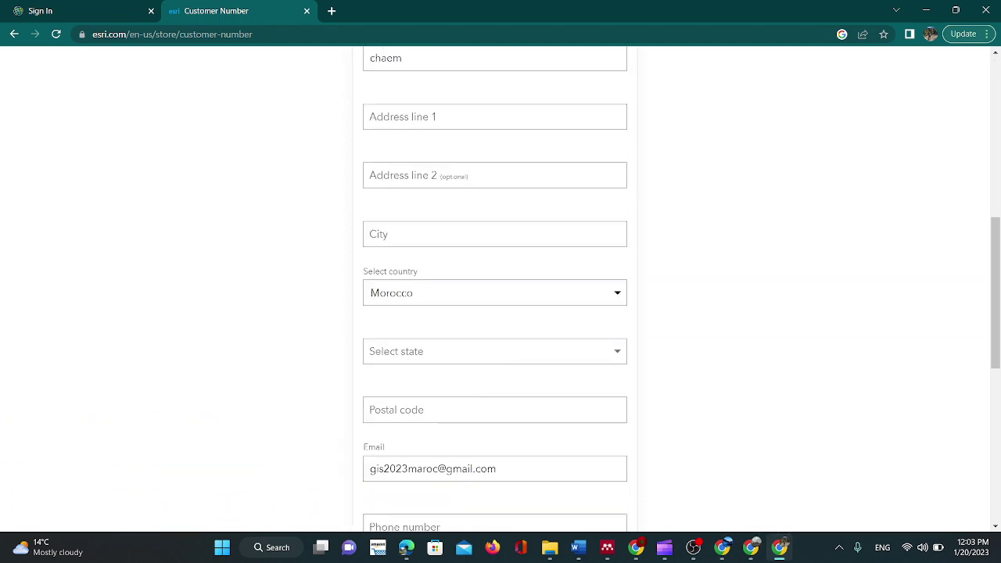
scroll(441, 239, "up", 1)
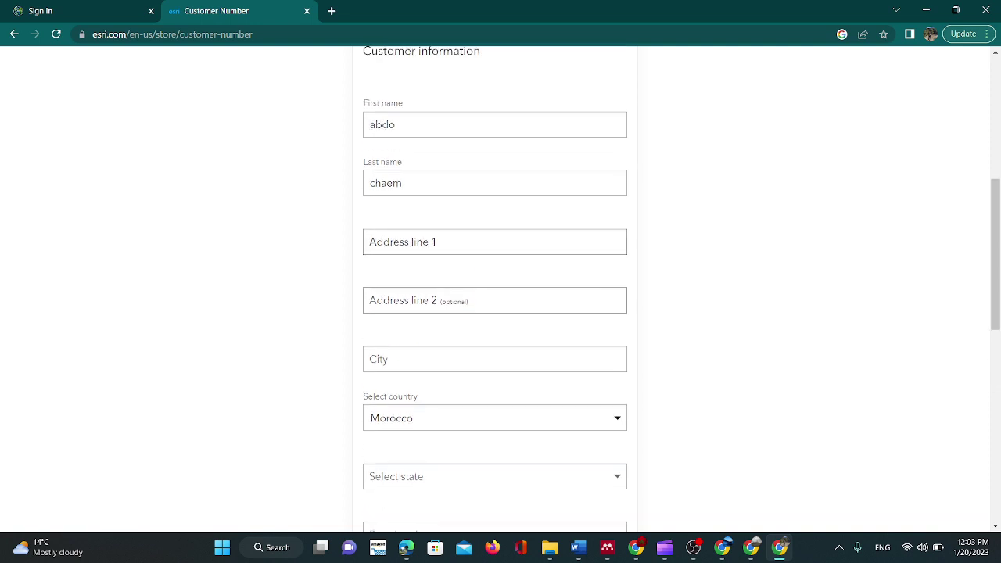
left_click(441, 241)
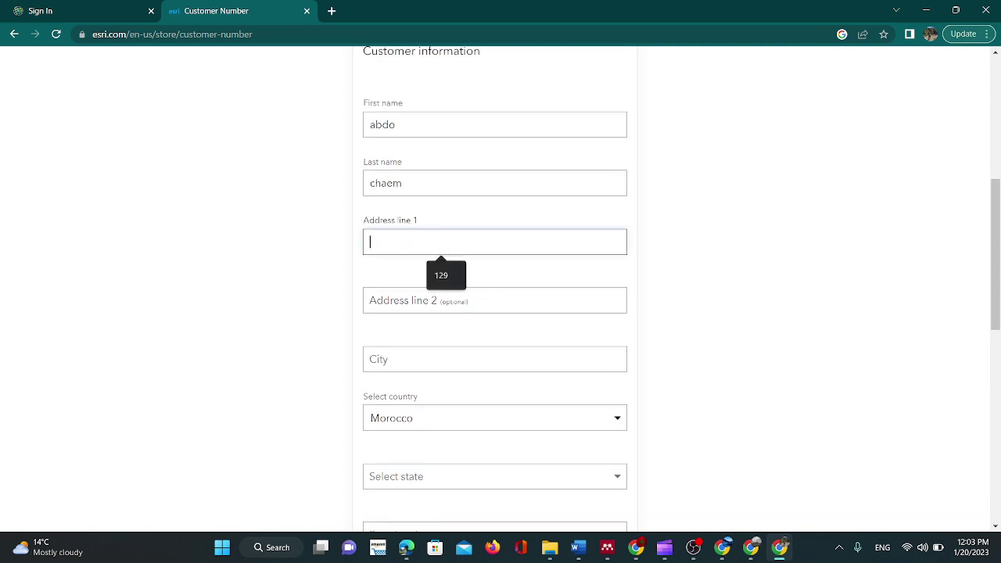
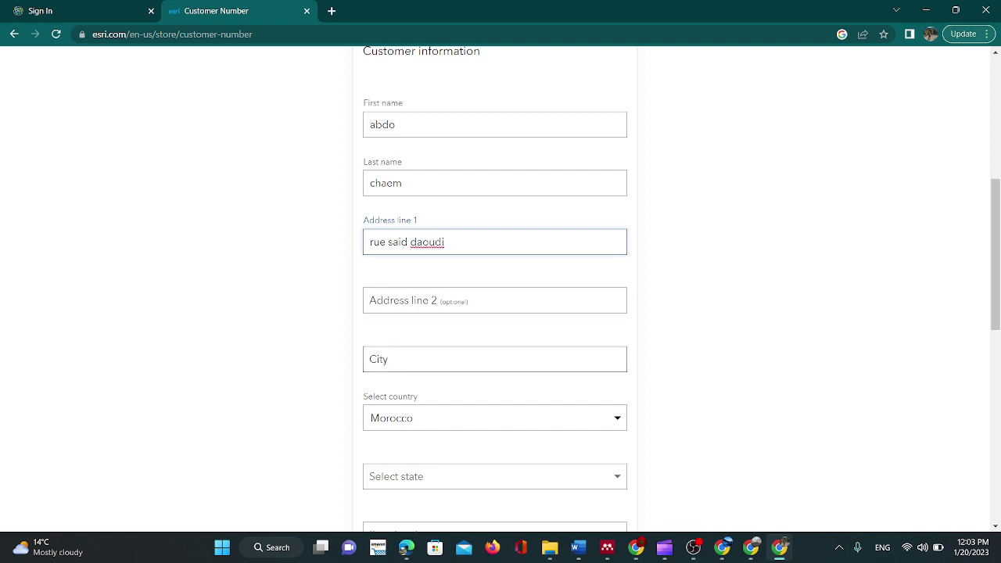
left_click(494, 359)
type("kenitra")
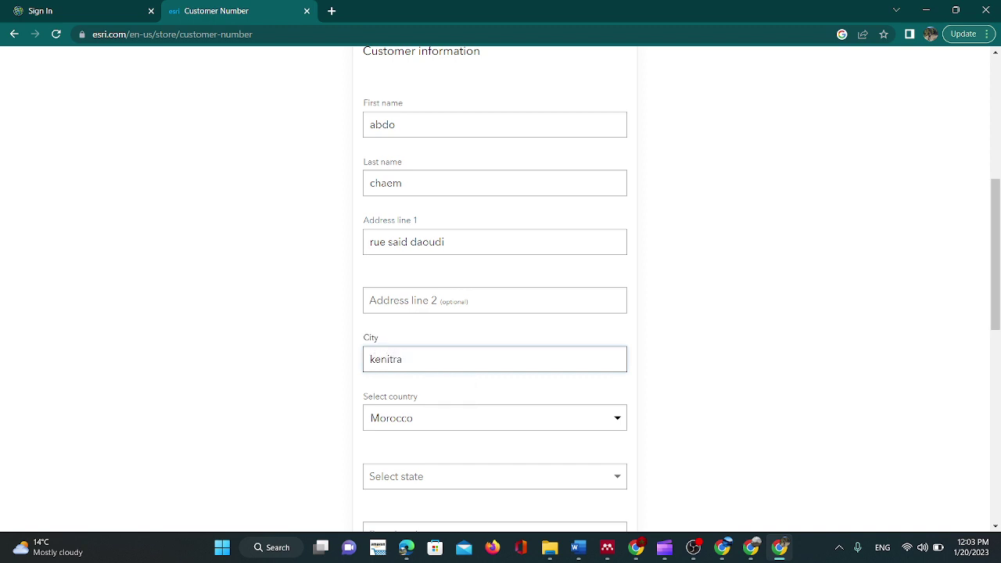
Pick the state, enter the postal code, autofill the phone number and continue to checkout
scroll(495, 289, "down", 3)
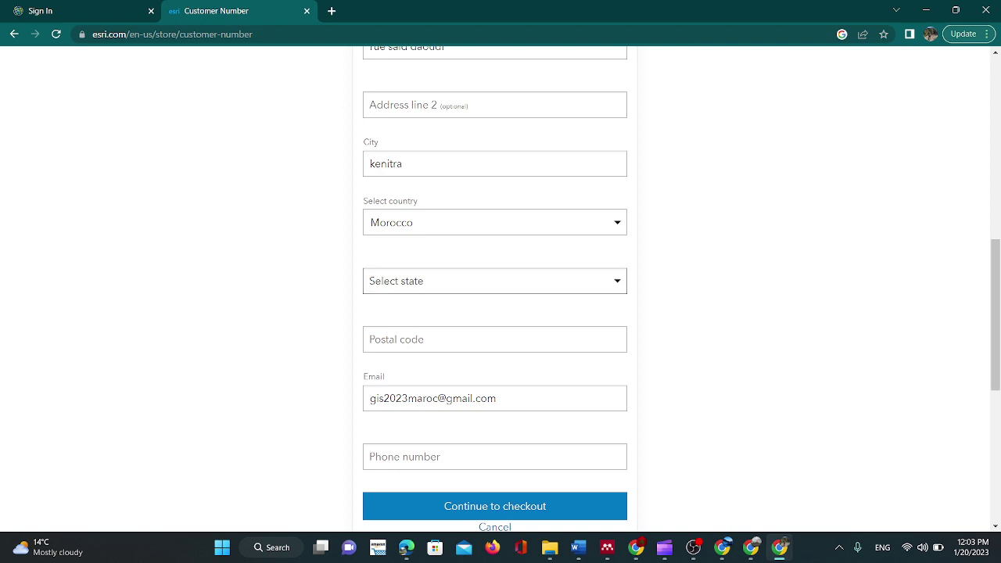
left_click(494, 281)
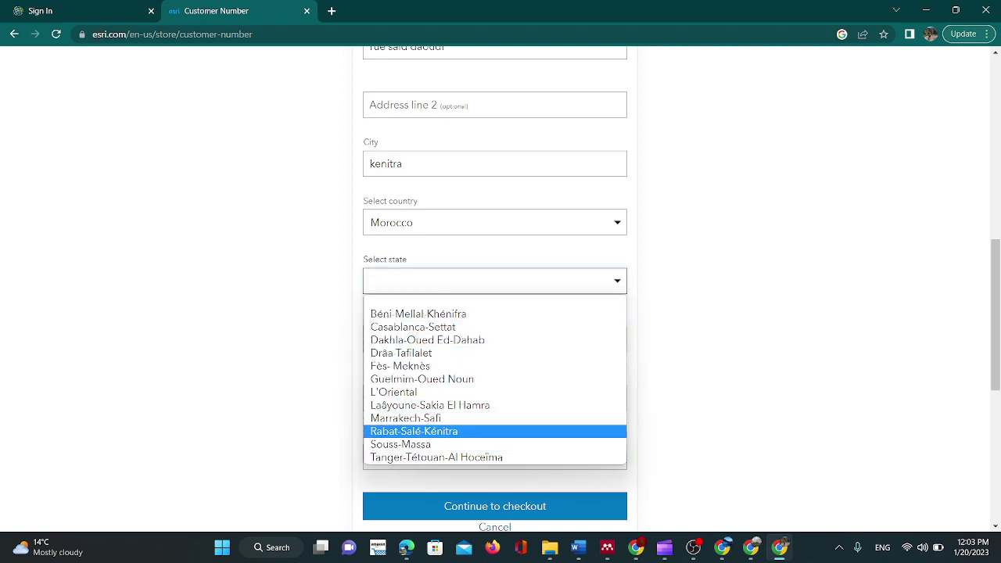
left_click(438, 431)
left_click(441, 339)
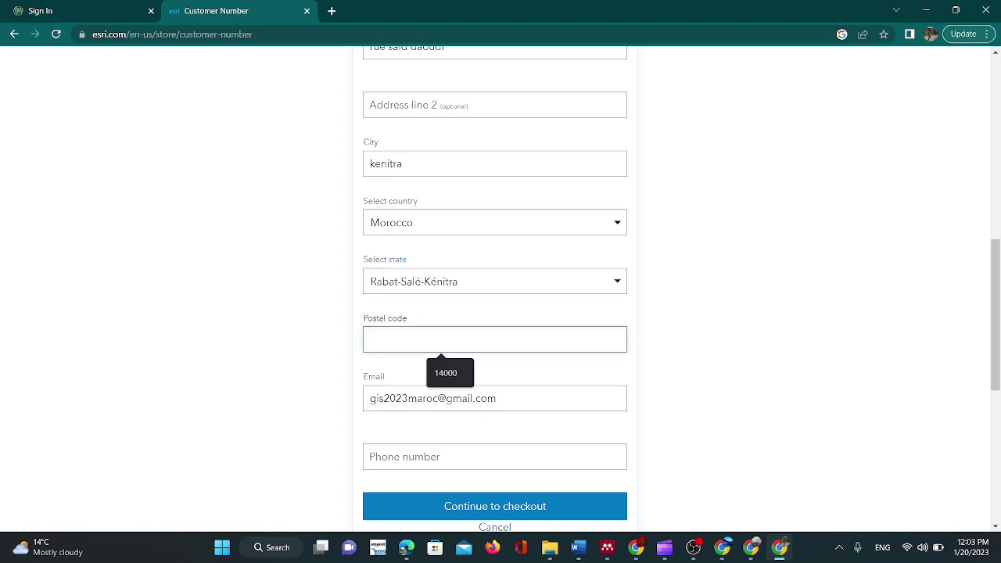
type("14000")
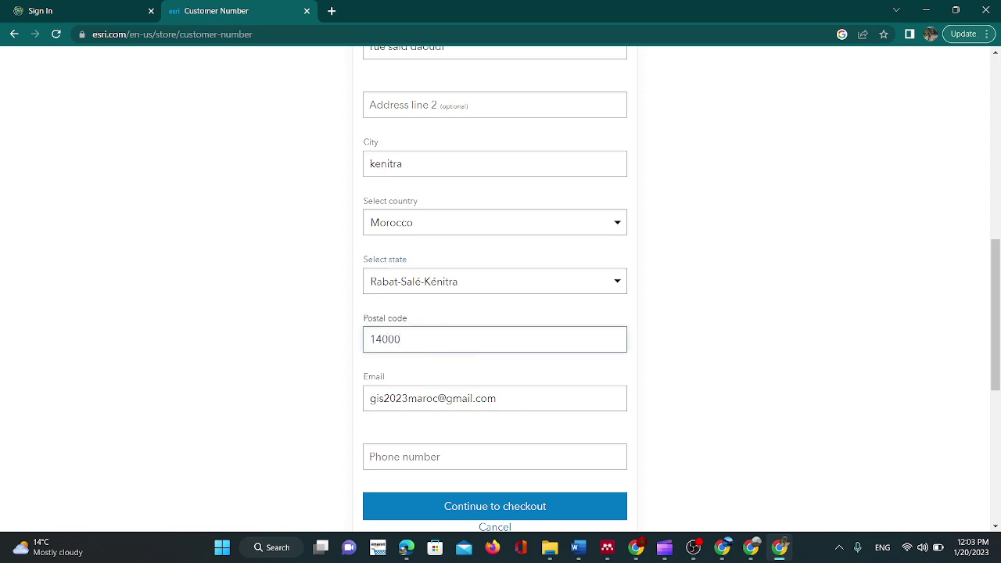
left_click(440, 457)
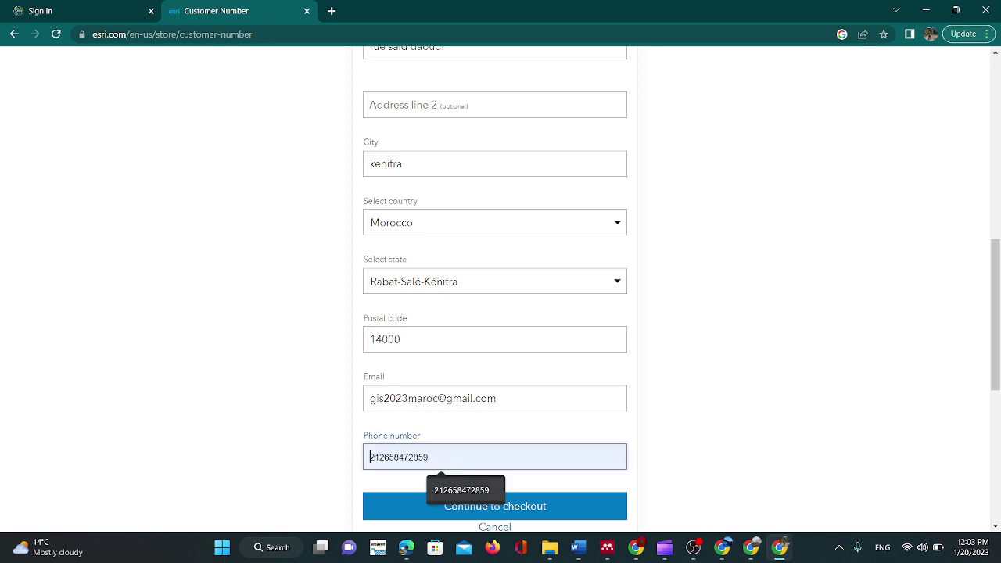
left_click(461, 490)
left_click(496, 506)
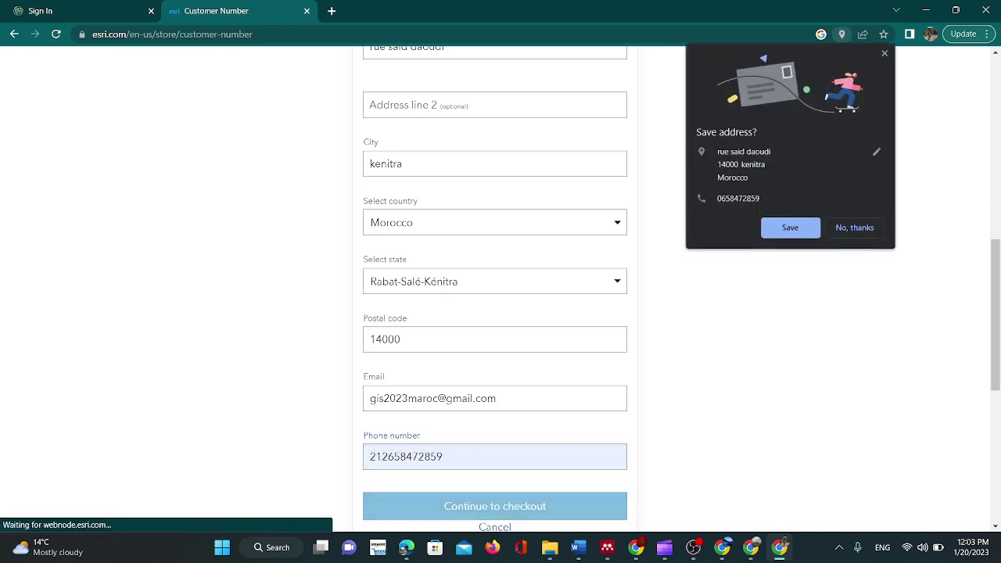
Decline saving the address in Chrome and begin entering promo code 'GIS'
left_click(854, 227)
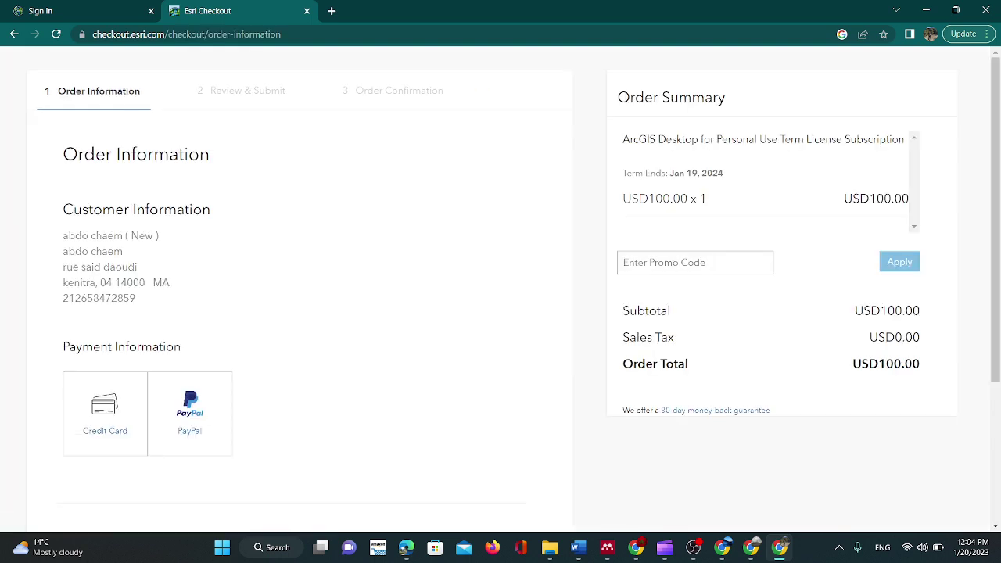
left_click(695, 262)
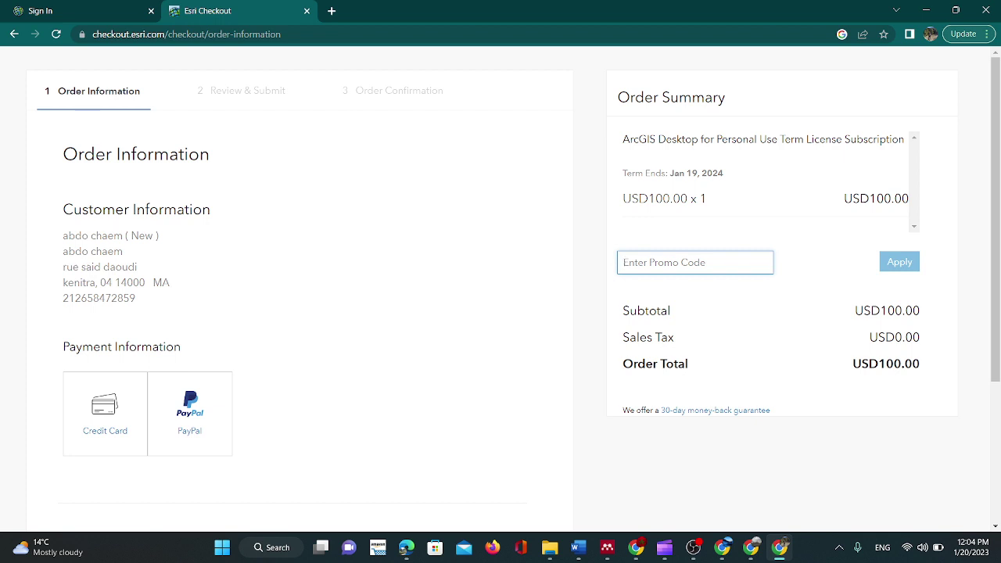
type("GIS")
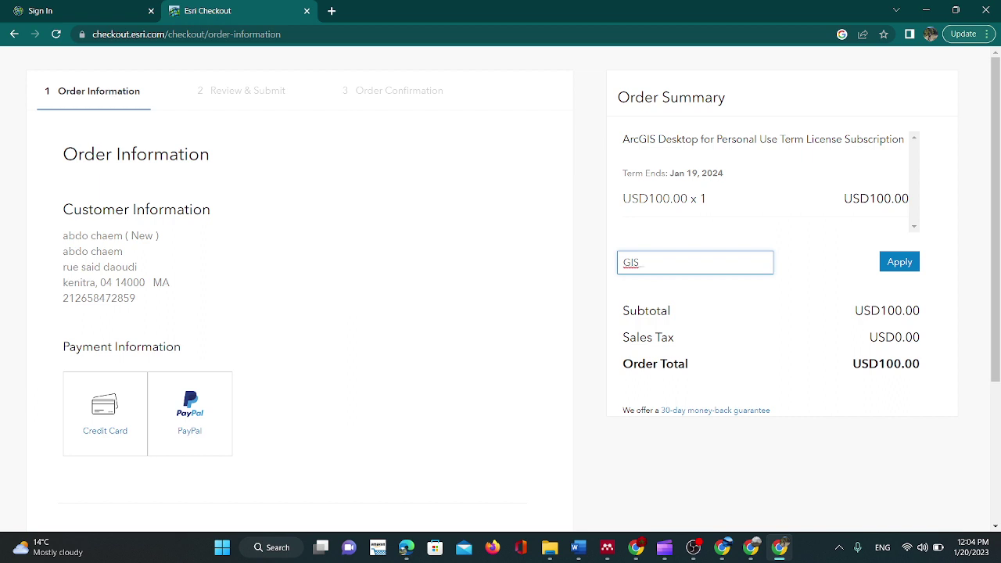
Complete and apply promo code GISDAY_2022_WMSN, bringing the order total to USD0.00
key("BackSpace")
type("DAY_2022_WMSN")
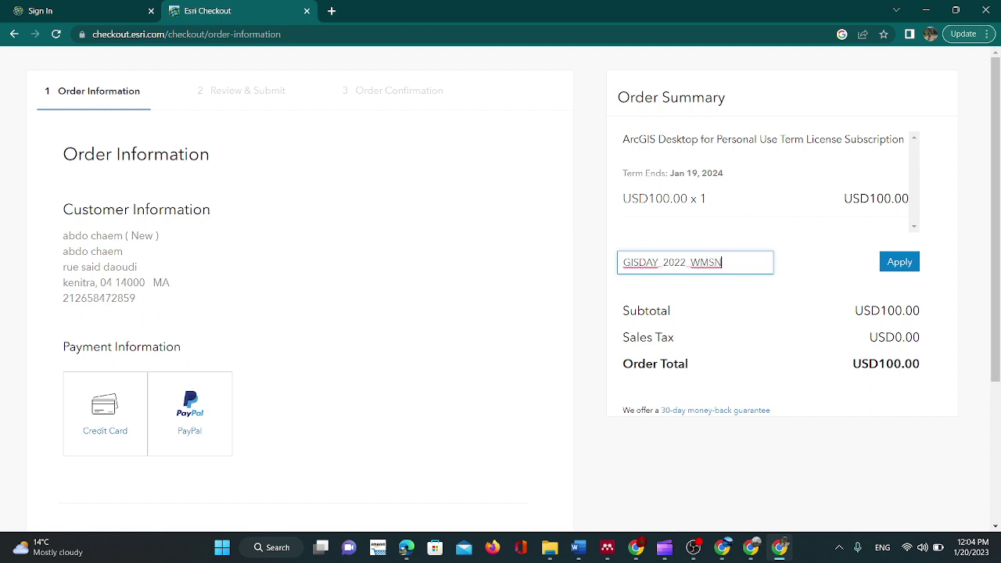
key("Return")
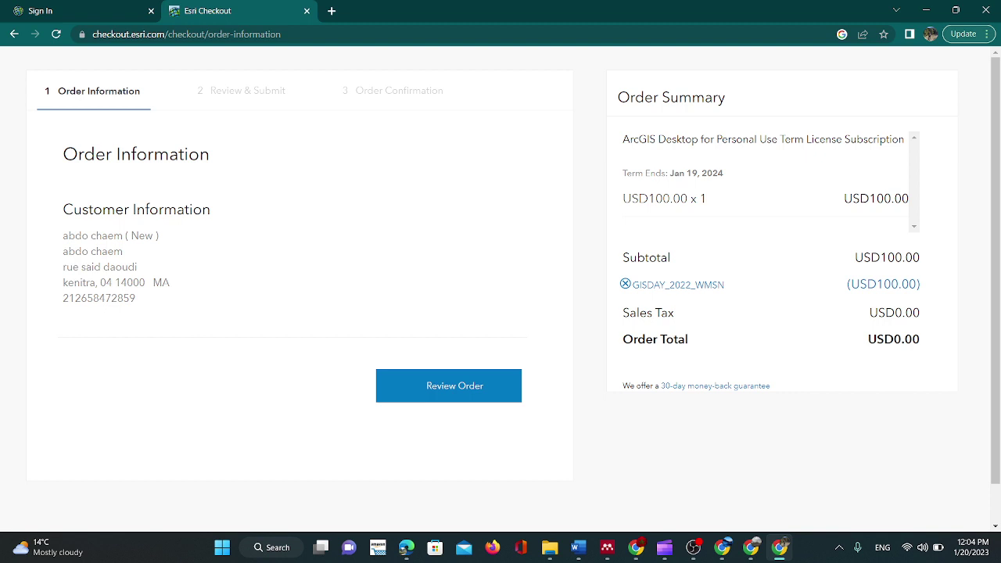
Review the order, agree to Esri's Terms & Conditions and submit the USD0.00 order
left_click(448, 385)
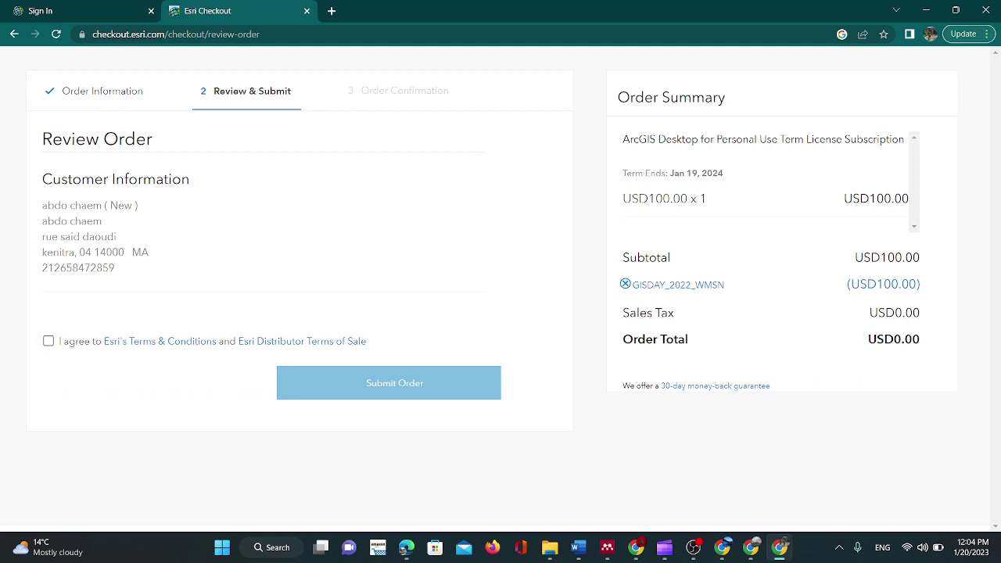
left_click(48, 341)
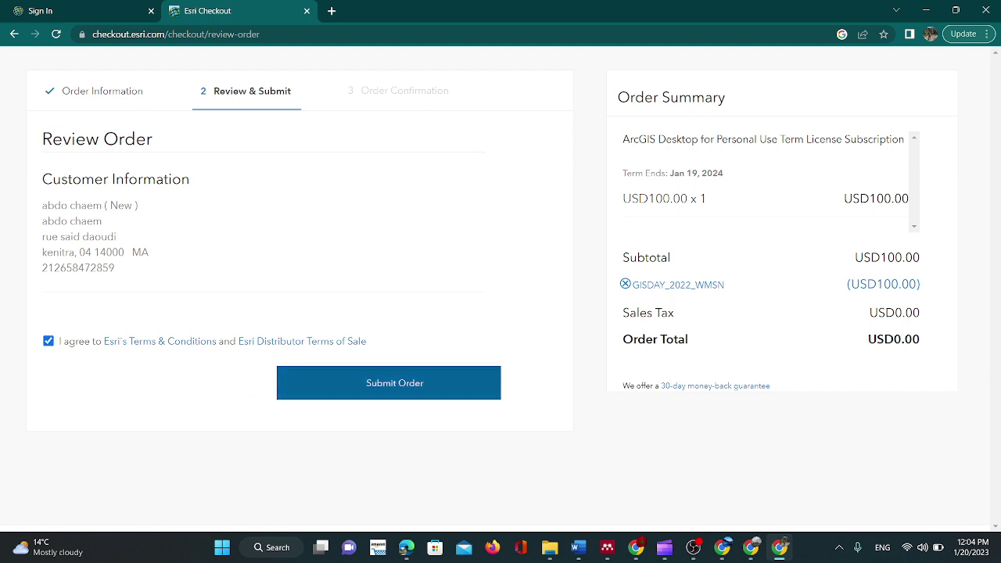
left_click(389, 382)
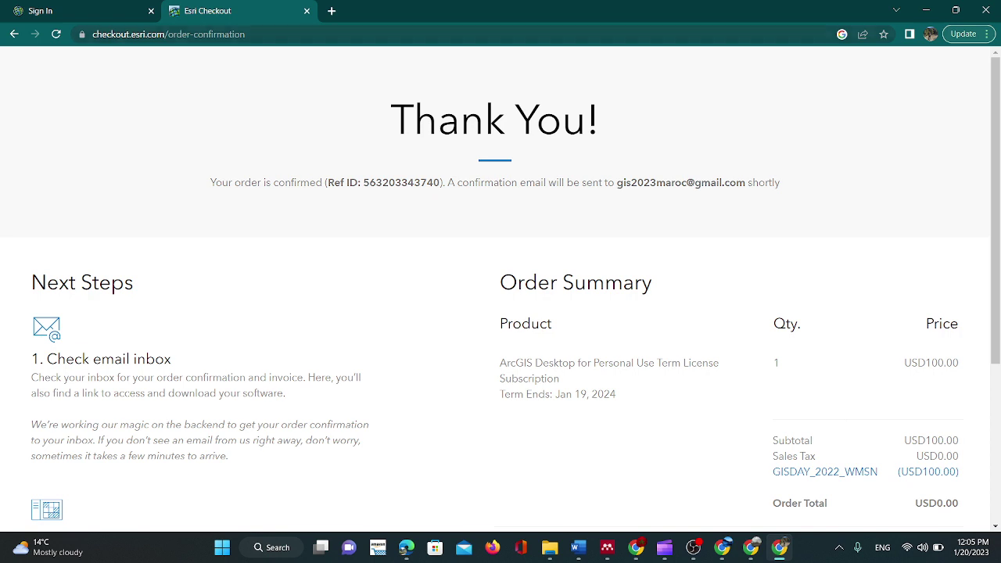
Open Gmail in a new tab and read the Esri Order Confirmation email, then return to the inbox
left_click(331, 11)
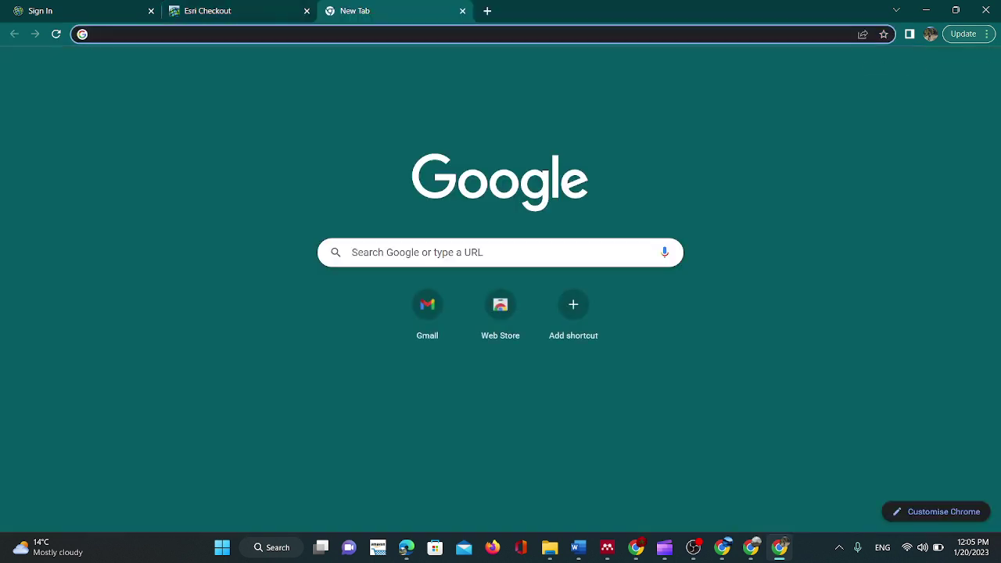
left_click(868, 67)
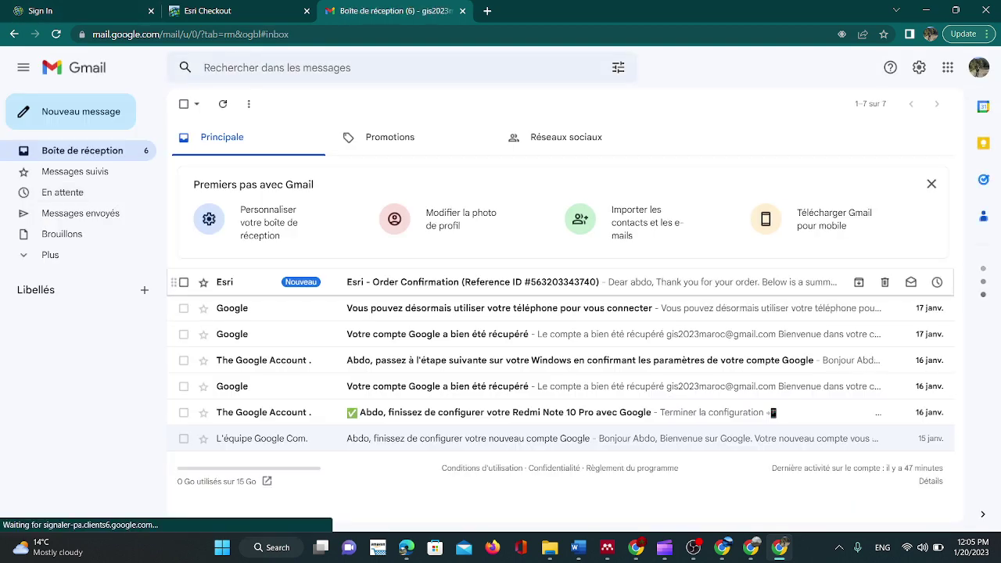
left_click(469, 282)
scroll(500, 313, "down", 3)
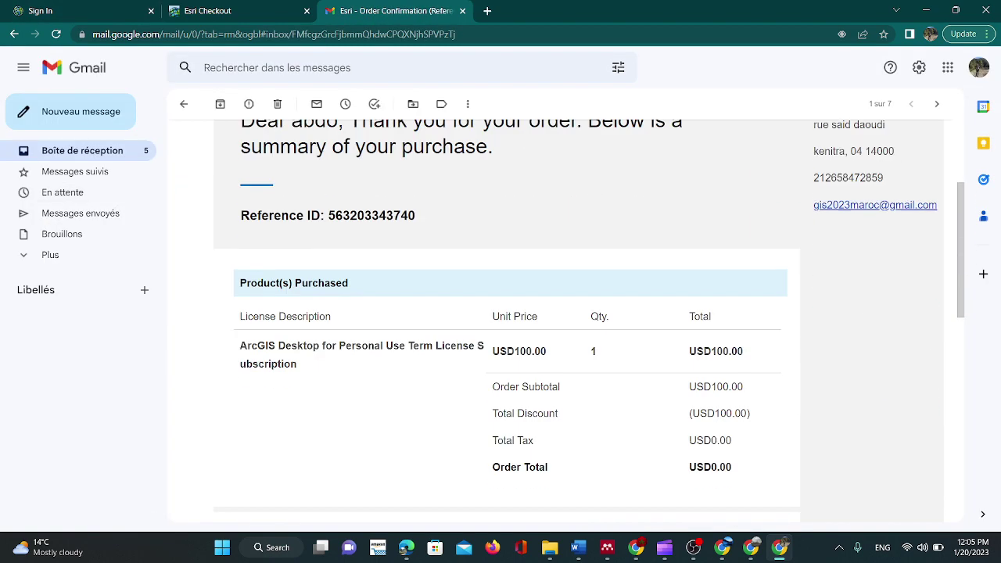
scroll(500, 320, "down", 6)
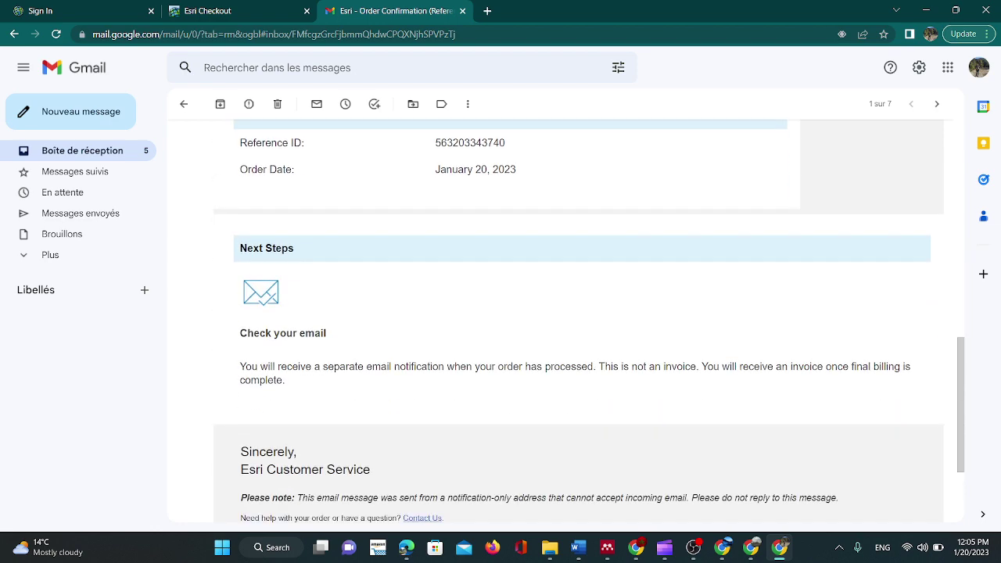
scroll(555, 321, "down", 2)
scroll(555, 321, "up", 4)
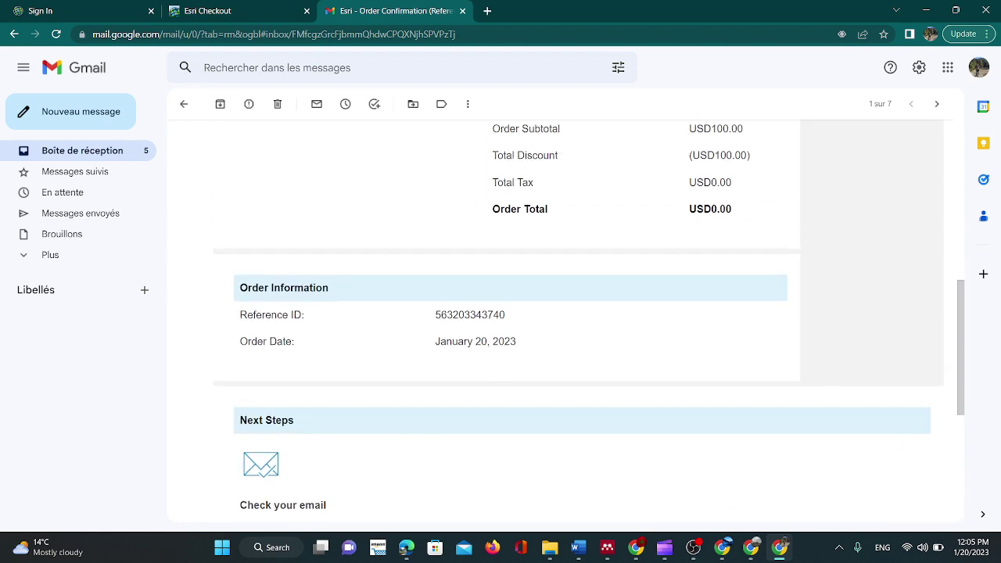
scroll(501, 320, "up", 5)
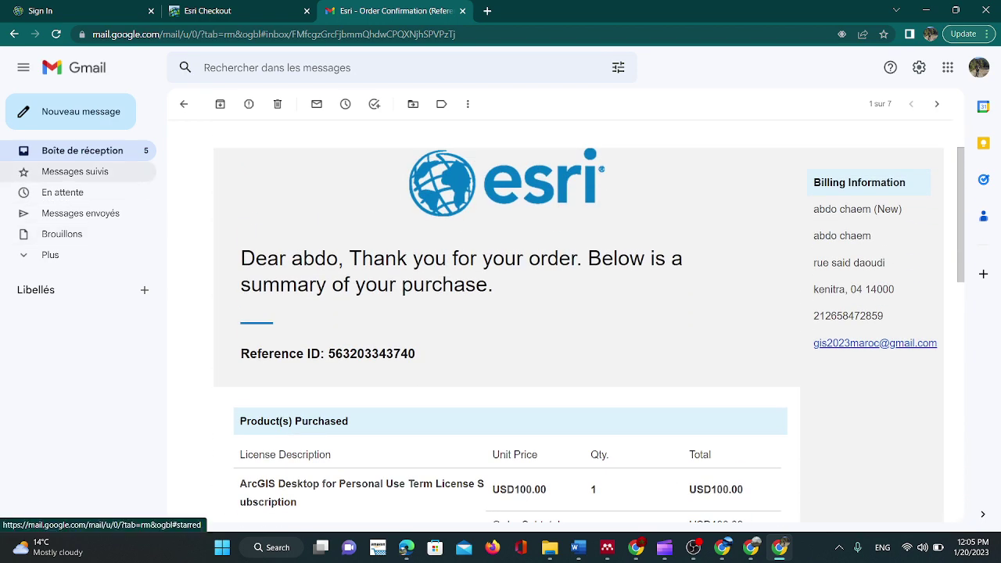
left_click(82, 150)
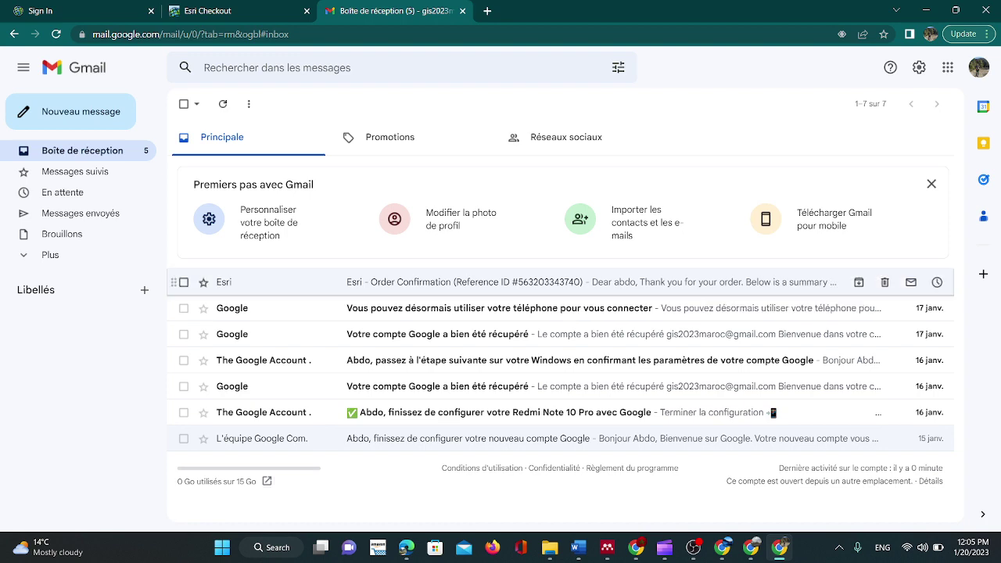
Reread the Esri confirmation email, go back to the inbox and reload Gmail
left_click(470, 282)
scroll(501, 313, "down", 1)
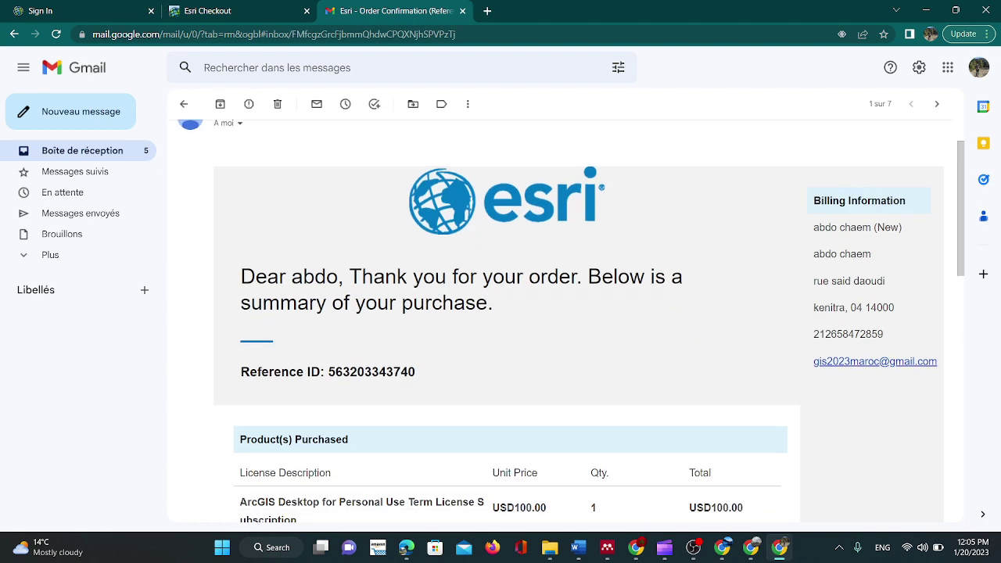
scroll(501, 317, "down", 2)
scroll(500, 313, "up", 1)
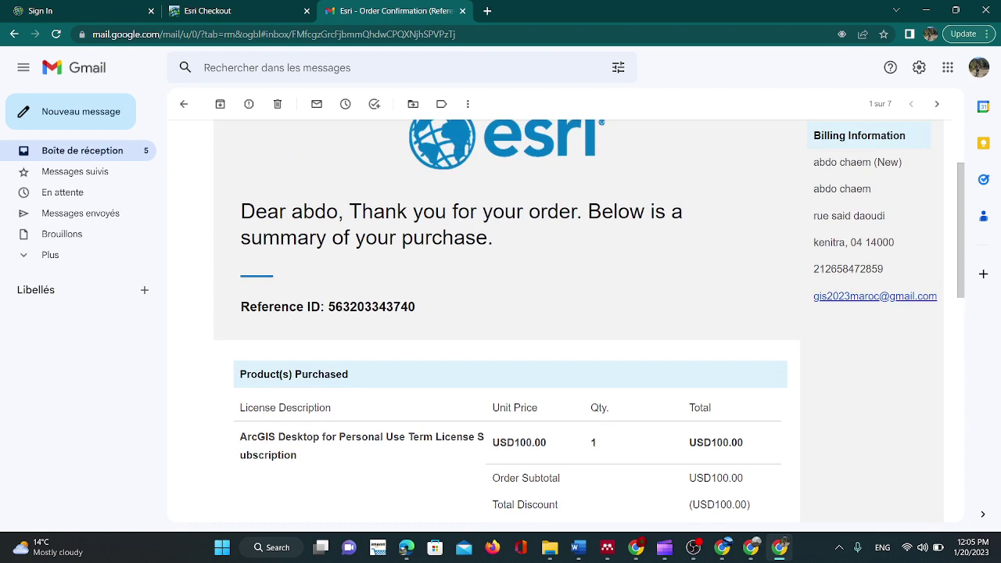
scroll(500, 312, "up", 2)
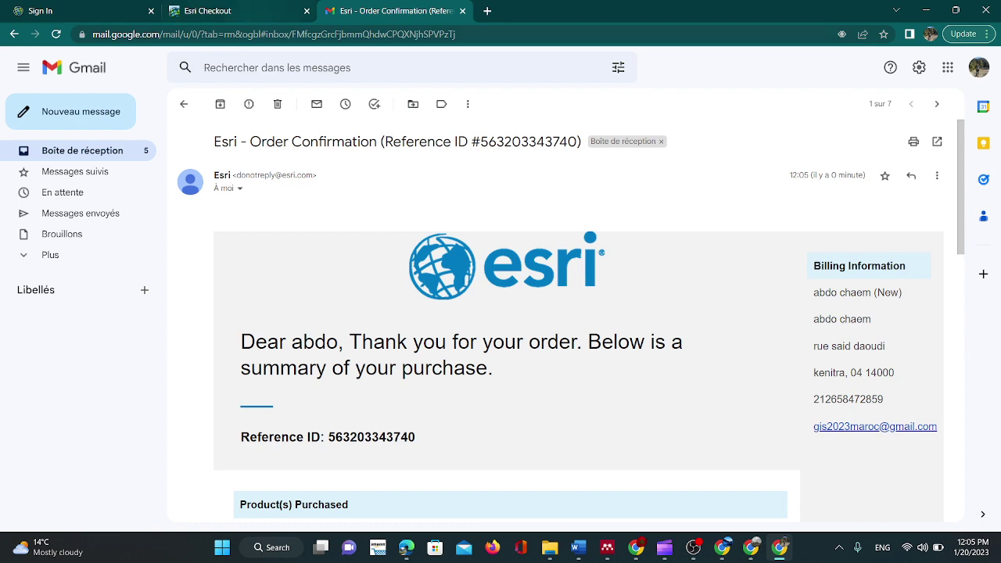
key("alt+Left")
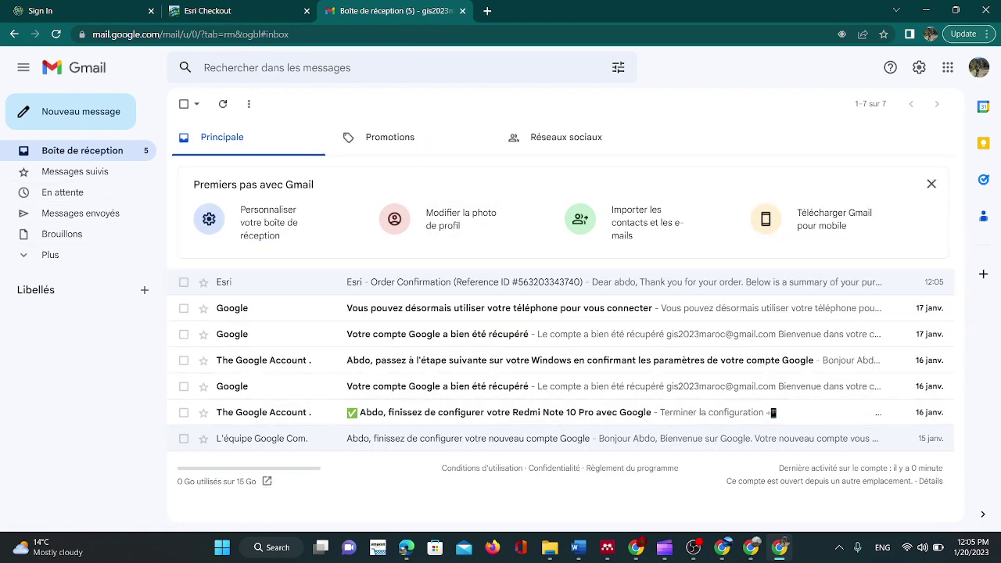
key("F5")
left_click(56, 33)
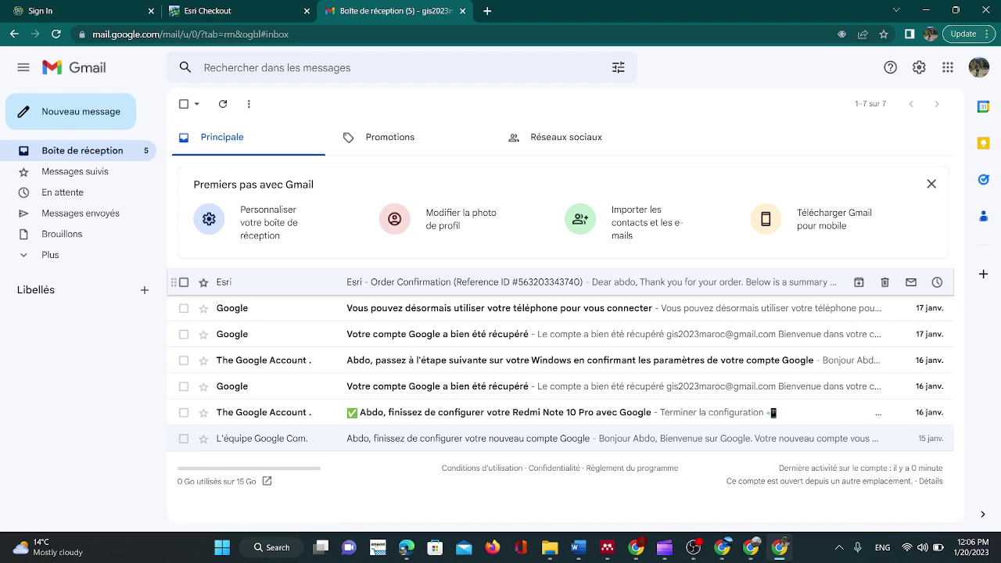
left_click(469, 281)
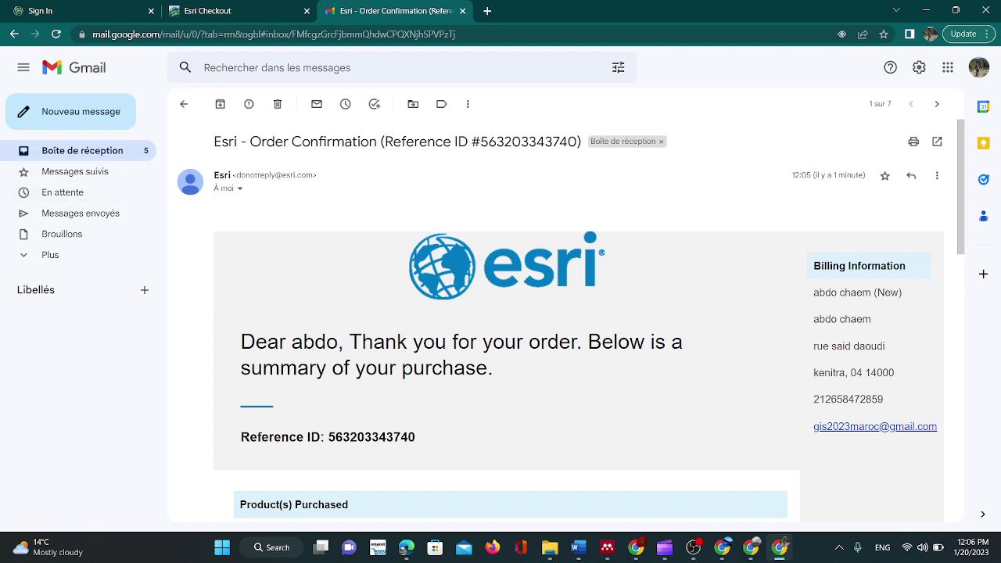
left_click(82, 150)
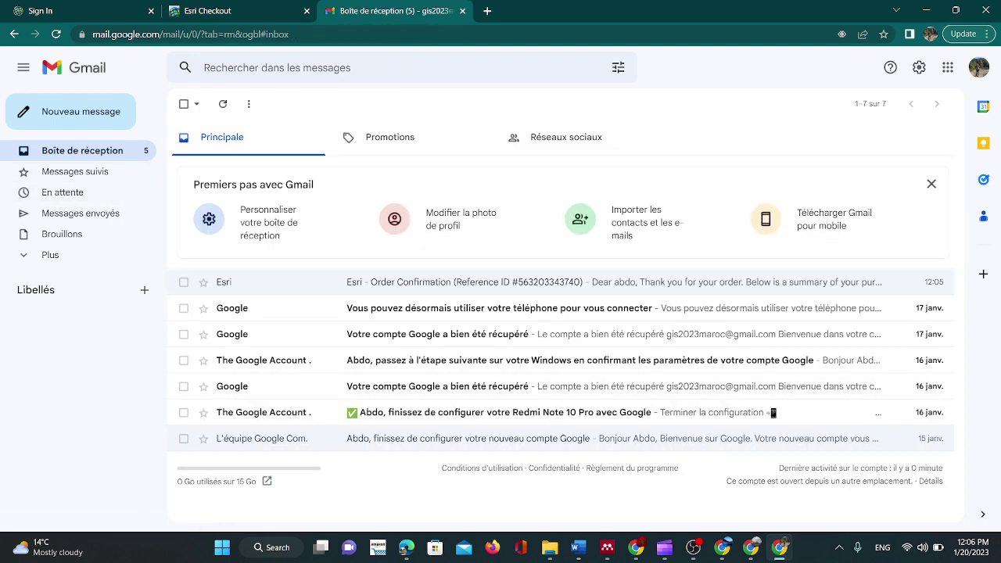
left_click(56, 33)
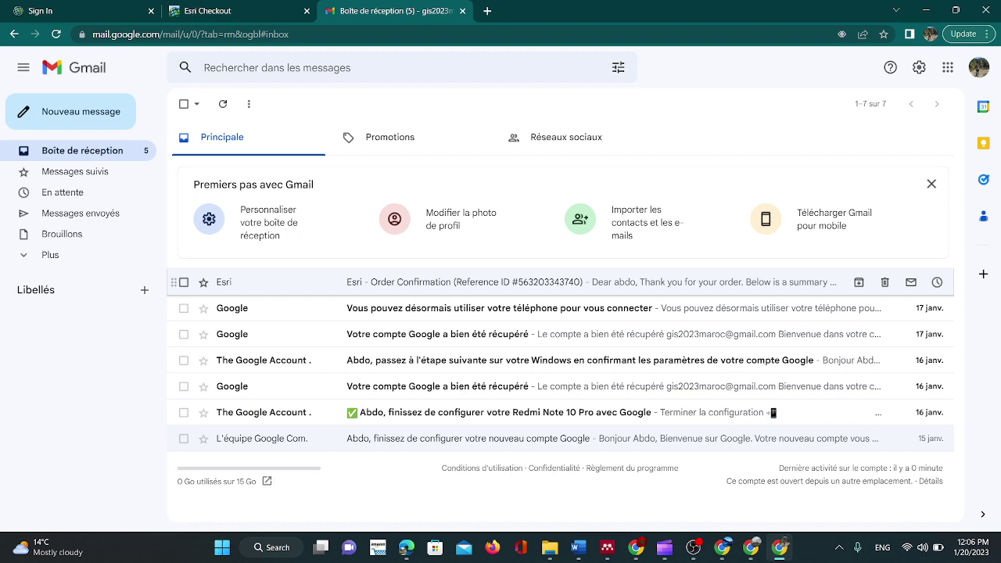
left_click(470, 281)
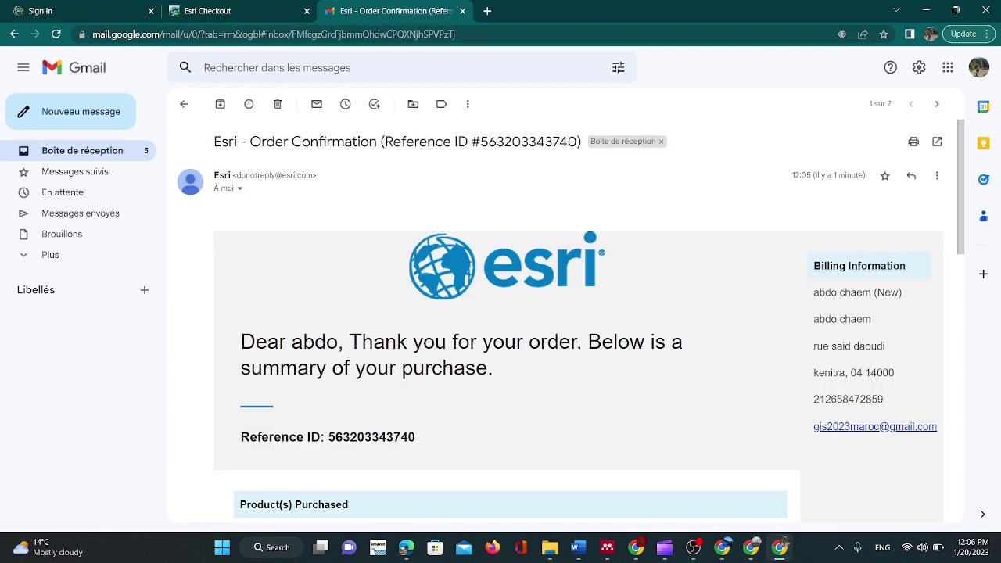
scroll(563, 313, "down", 10)
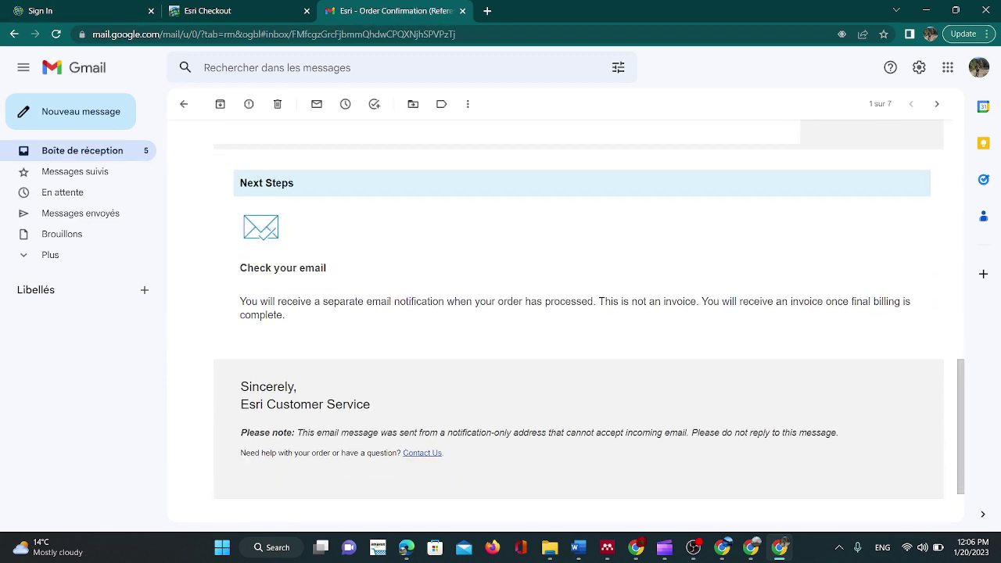
scroll(563, 313, "up", 10)
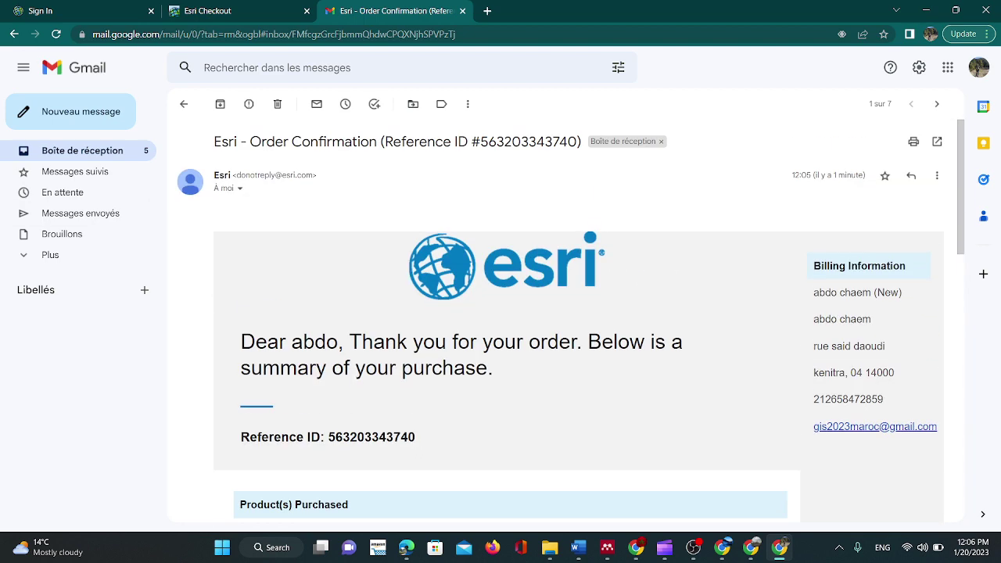
key("F5")
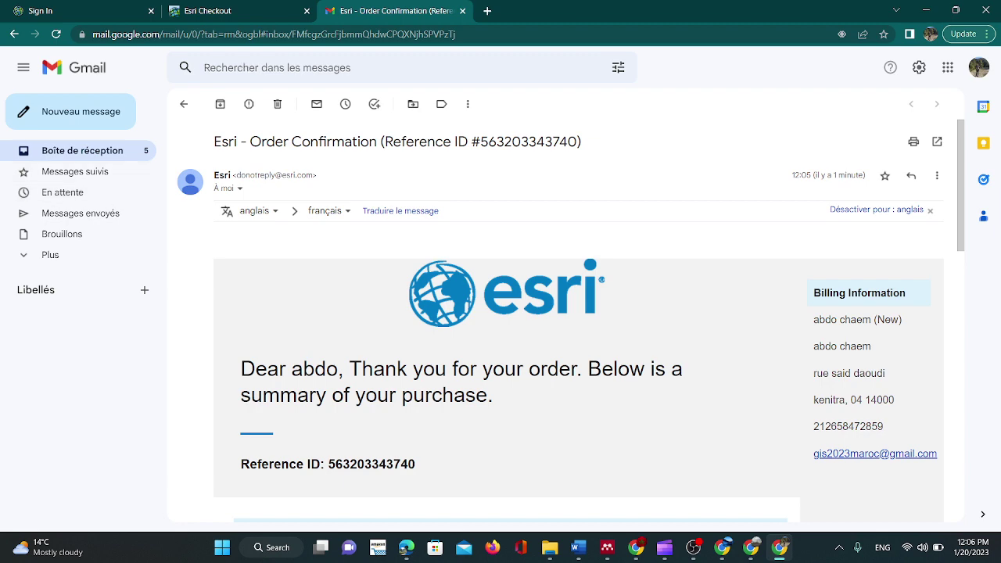
left_click(83, 150)
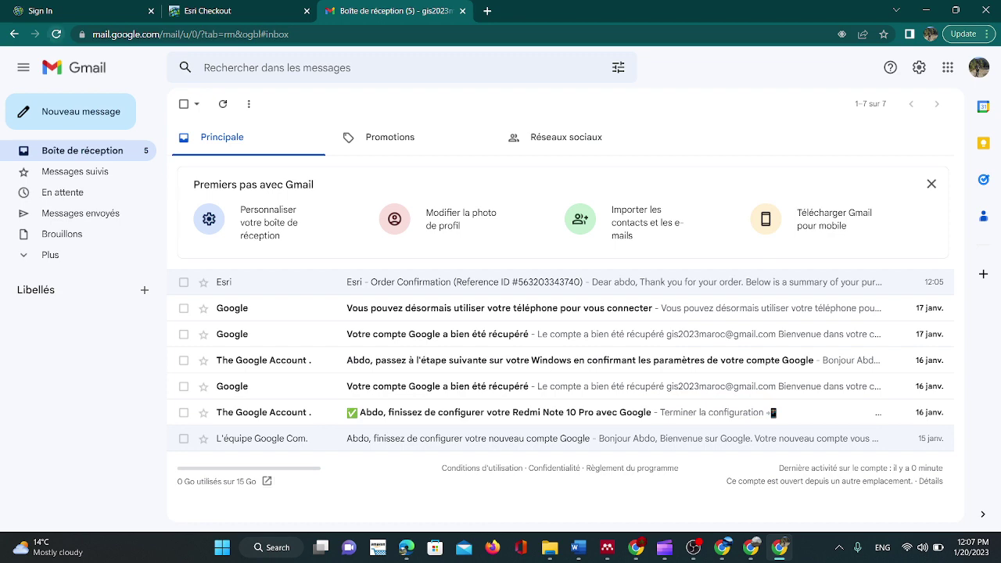
left_click(56, 34)
Check the recording in the OBS Studio window, then hide it again
left_click(693, 547)
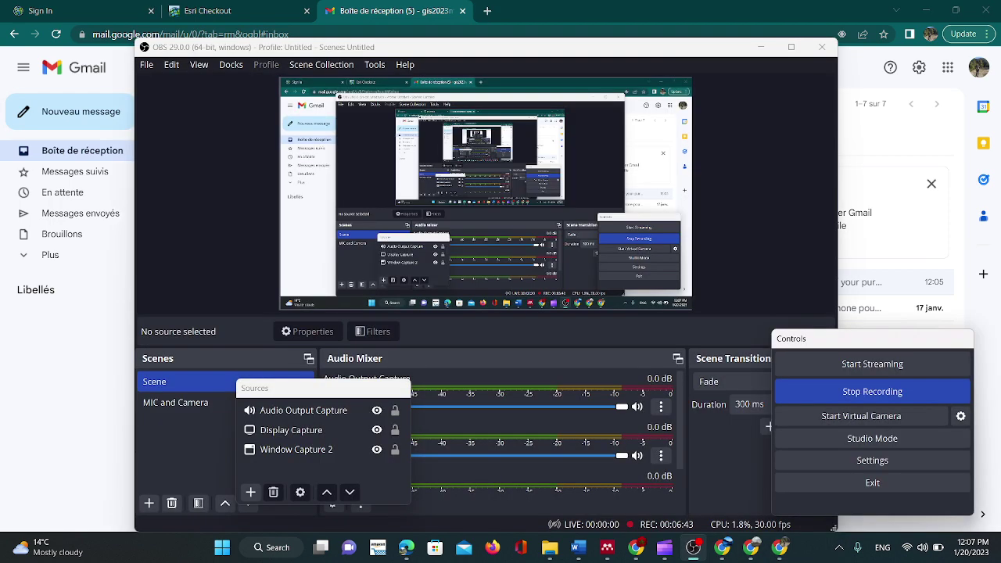
left_click(693, 547)
left_click(693, 548)
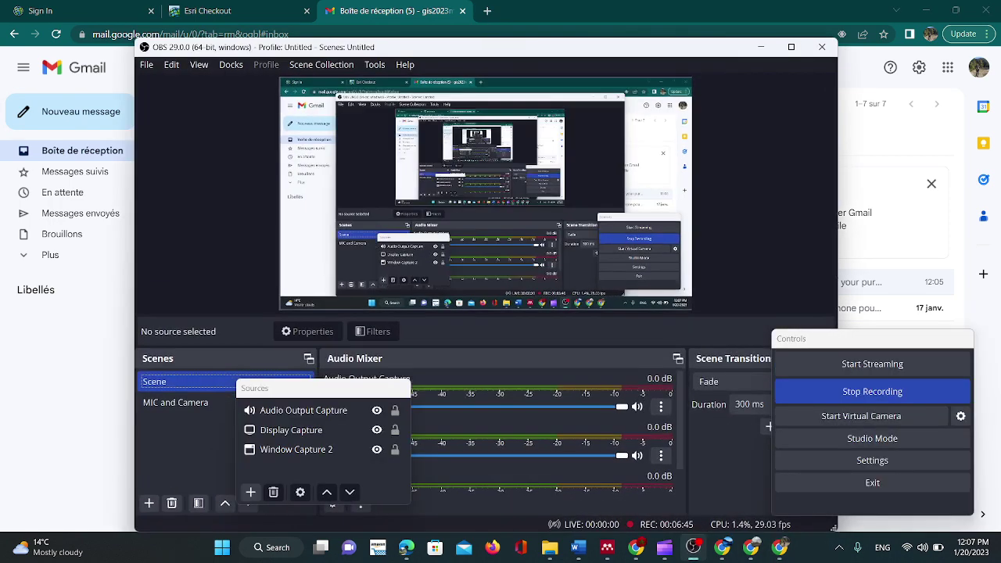
left_click(693, 547)
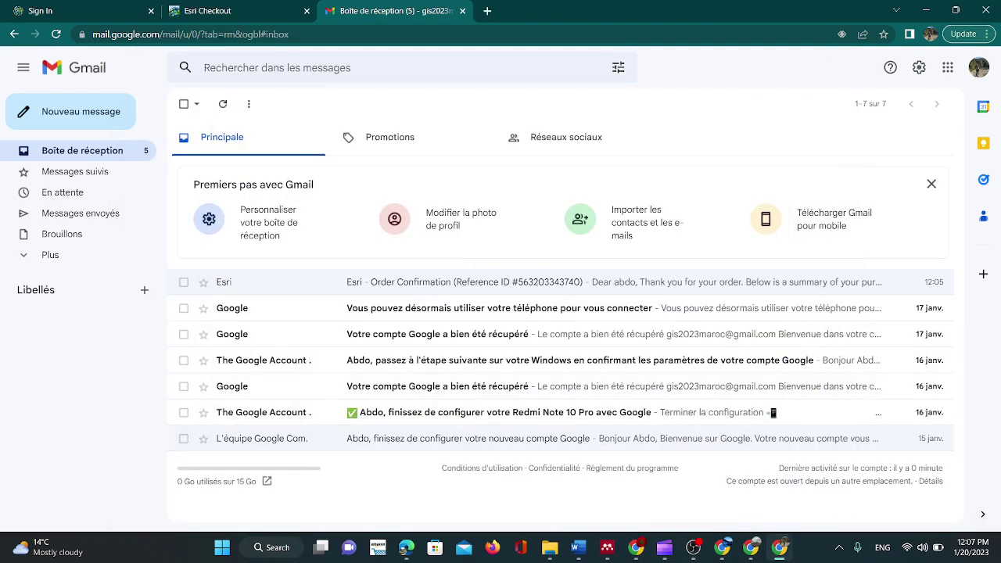
Reload the Gmail inbox and return to the Esri order confirmation showing USD0.00
left_click(55, 34)
key("ctrl+shift+Tab")
scroll(500, 289, "down", 3)
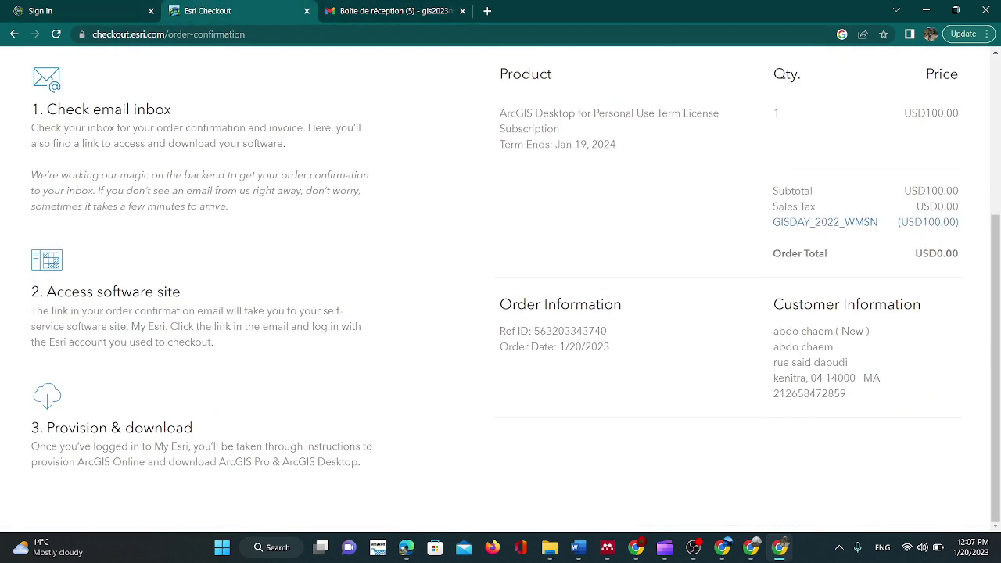
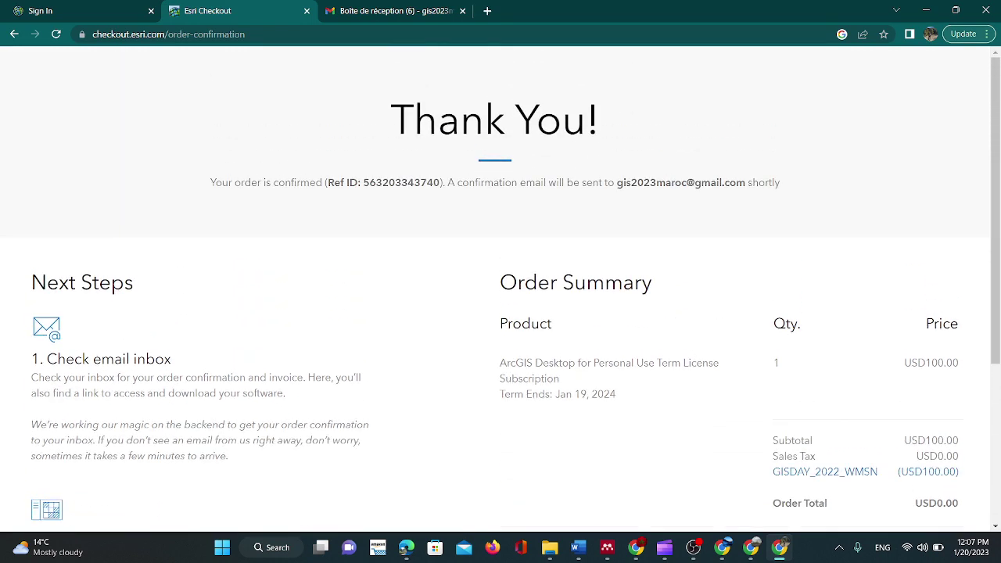
Review the Esri Store order confirmation's customer information and next steps, then switch to the Gmail inbox
scroll(501, 282, "down", 2)
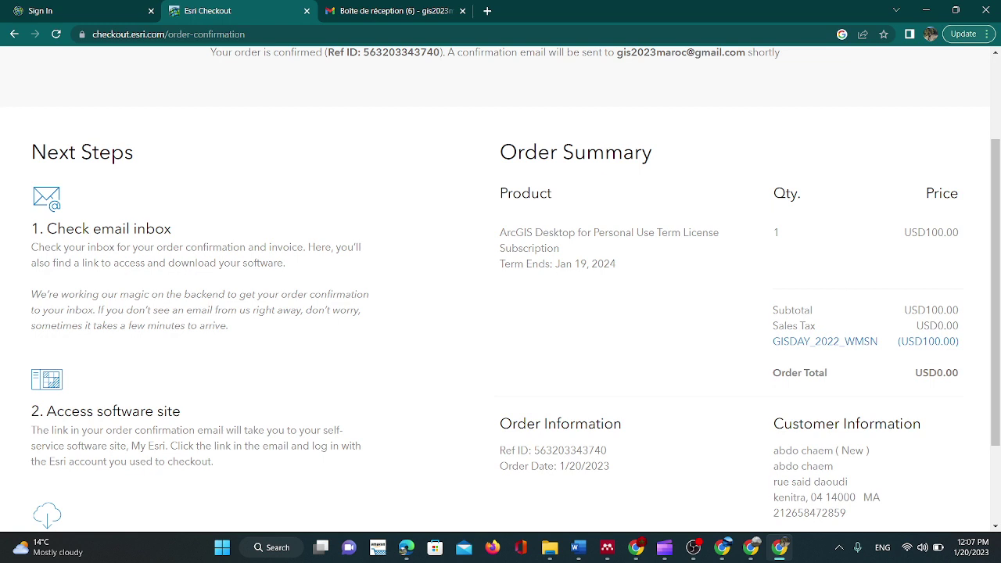
scroll(501, 282, "down", 2)
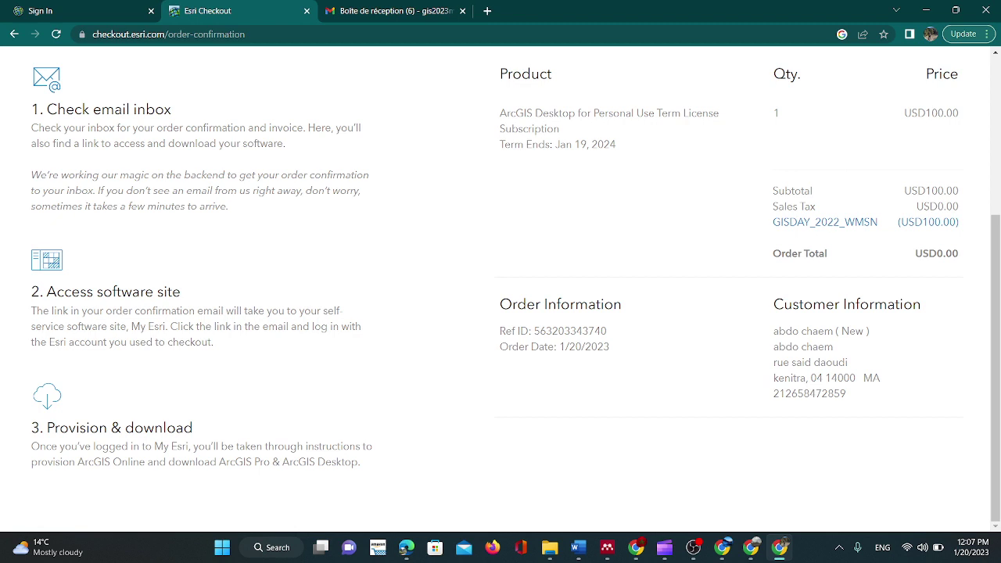
left_click_drag(773, 394, 847, 394)
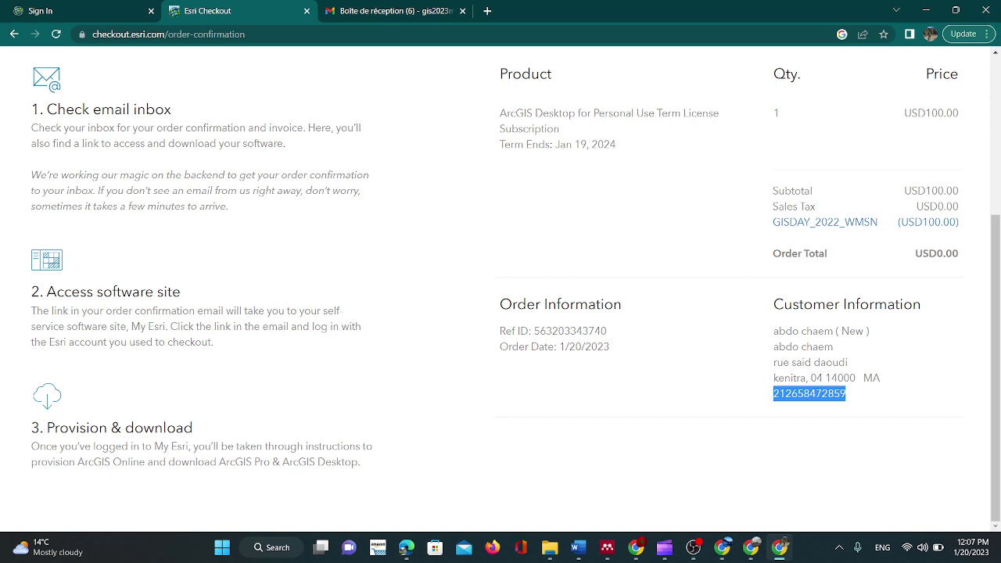
scroll(500, 281, "up", 3)
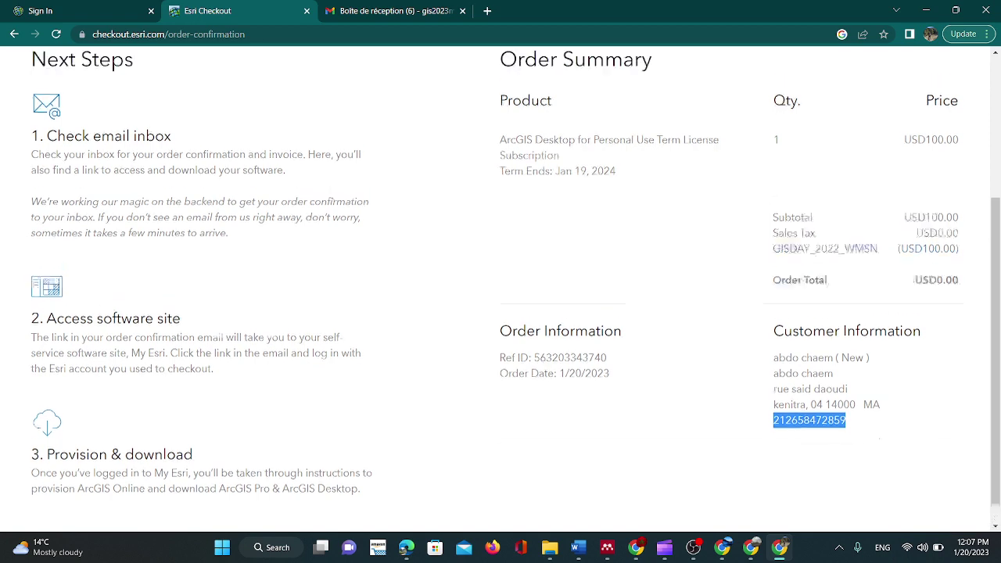
scroll(501, 282, "down", 2)
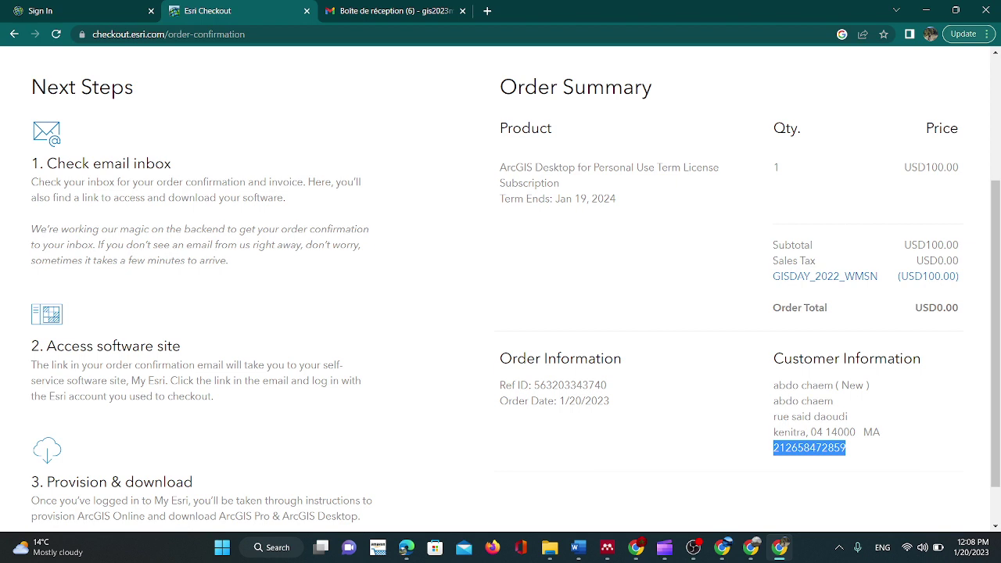
scroll(517, 295, "down", 1)
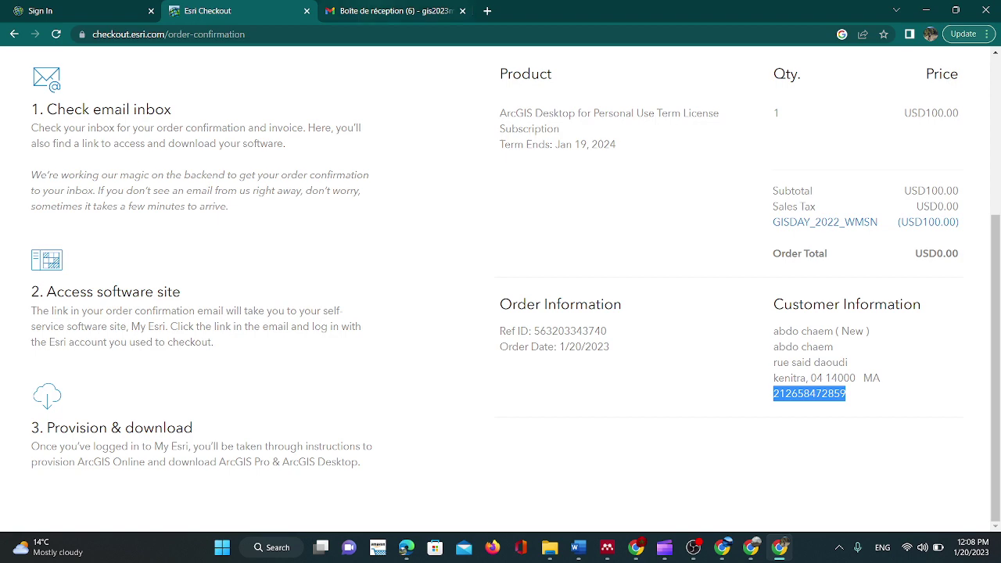
key("ctrl+Tab")
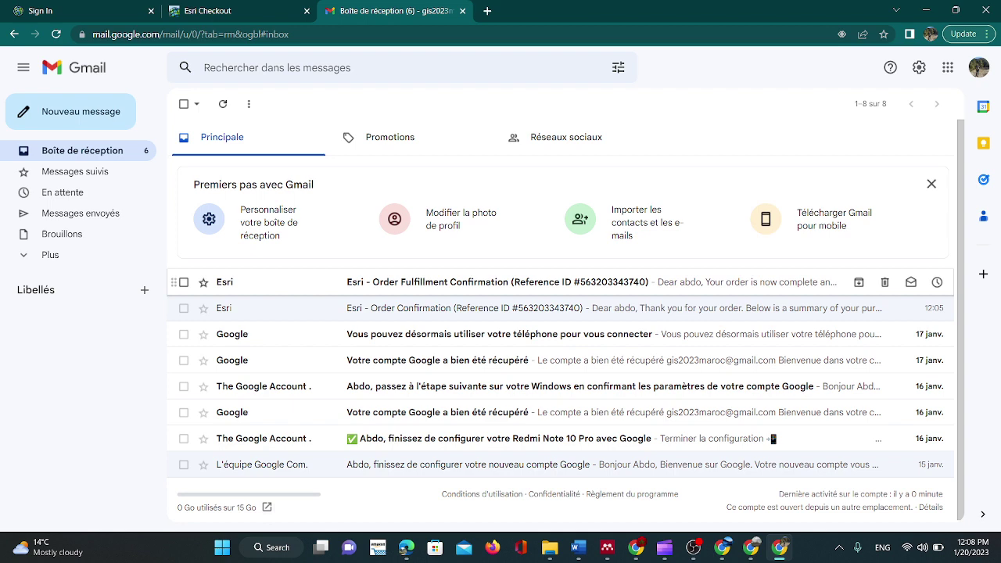
Follow the Order Fulfillment Confirmation email's Next Steps link to the My Esri fulfillment page
left_click(497, 281)
scroll(498, 313, "down", 7)
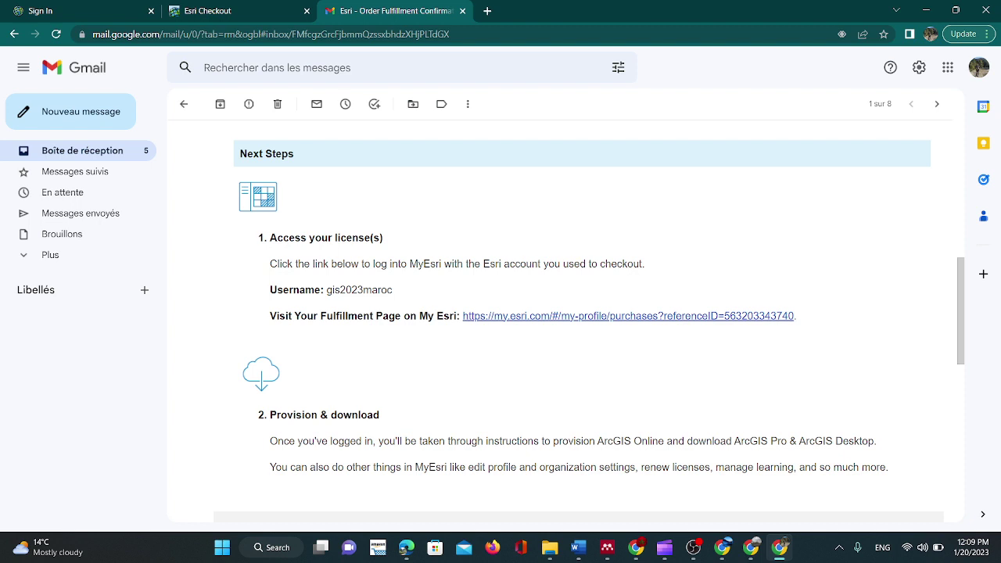
left_click(626, 316)
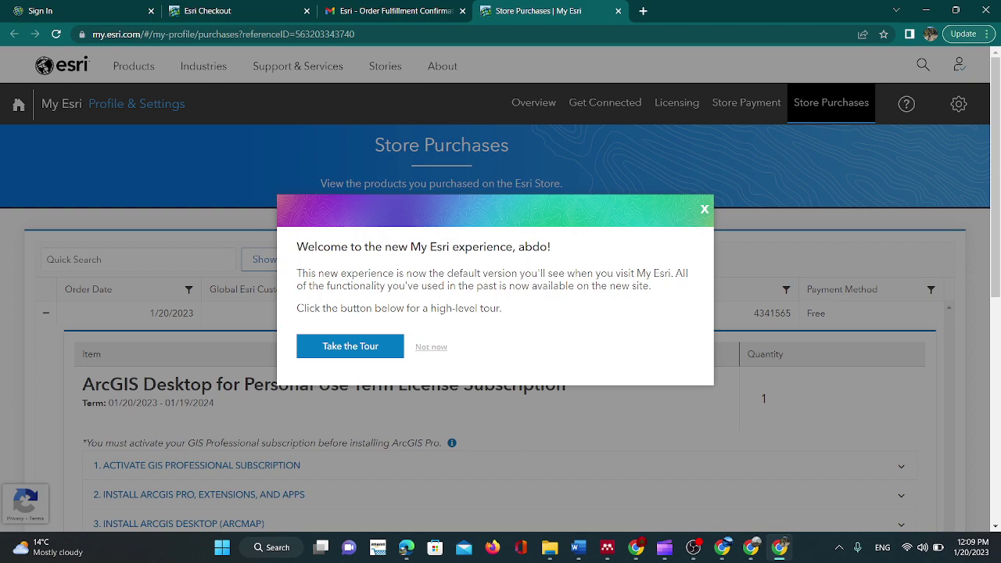
Dismiss the My Esri welcome message and expand 'Activate GIS Professional Subscription'
key("Escape")
scroll(500, 281, "down", 3)
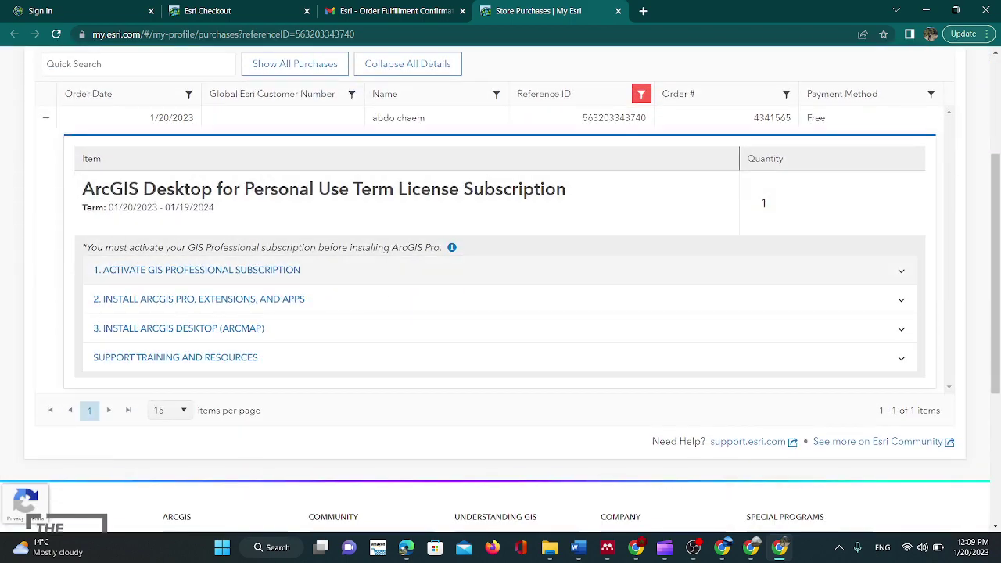
scroll(500, 282, "up", 3)
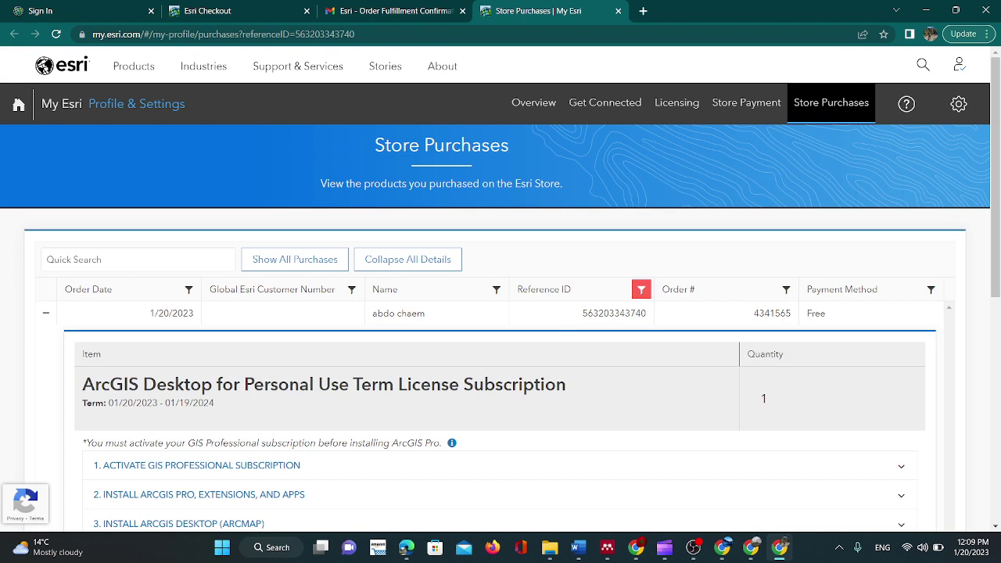
scroll(500, 282, "down", 2)
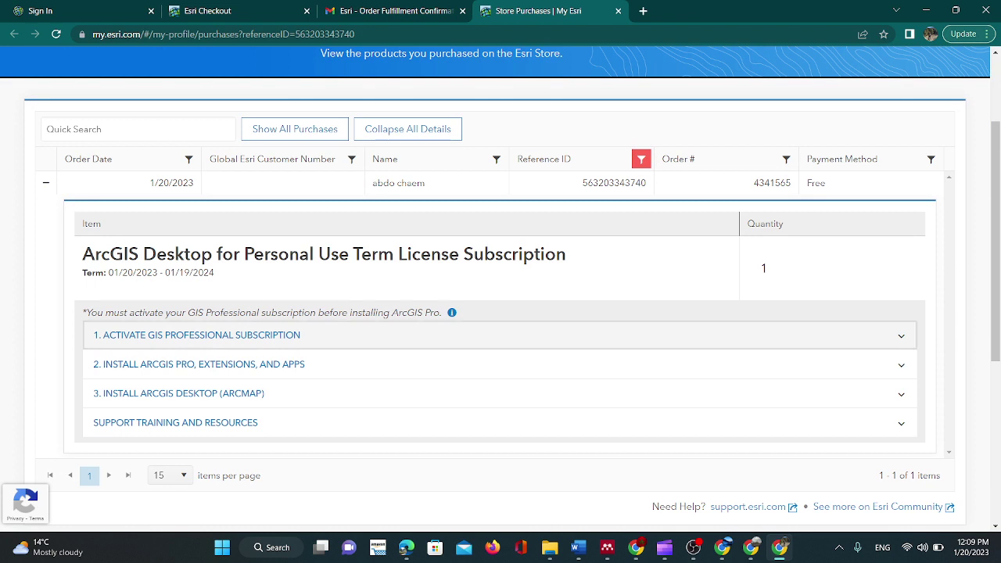
left_click_drag(189, 334, 300, 334)
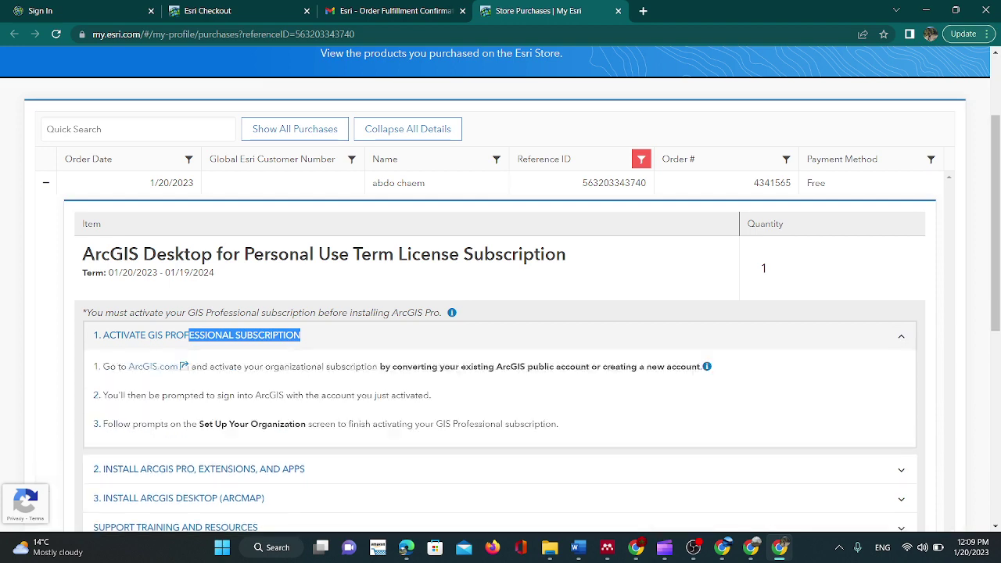
scroll(34, 495, "down", 3)
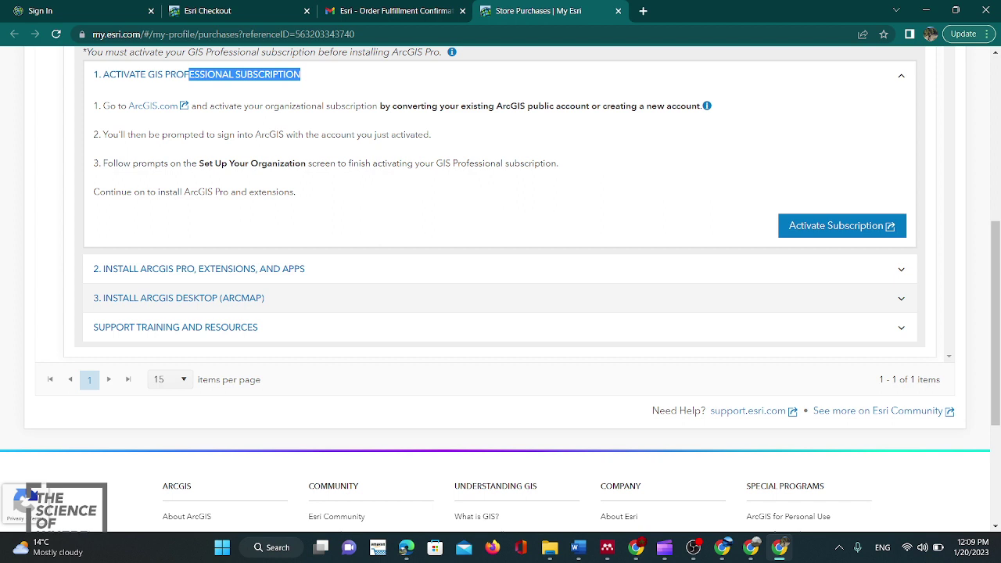
Expand 'Install ArcGIS Desktop (ArcMap)' and the support, training and resources links to find All Authorization Numbers
left_click(470, 298)
scroll(500, 298, "down", 2)
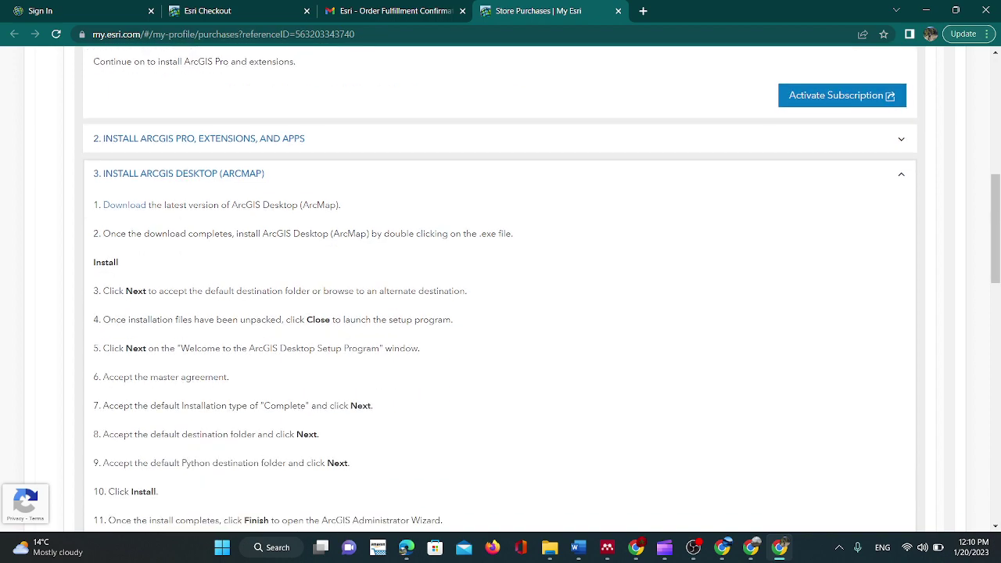
scroll(500, 297, "down", 6)
scroll(501, 297, "down", 2)
scroll(500, 297, "down", 2)
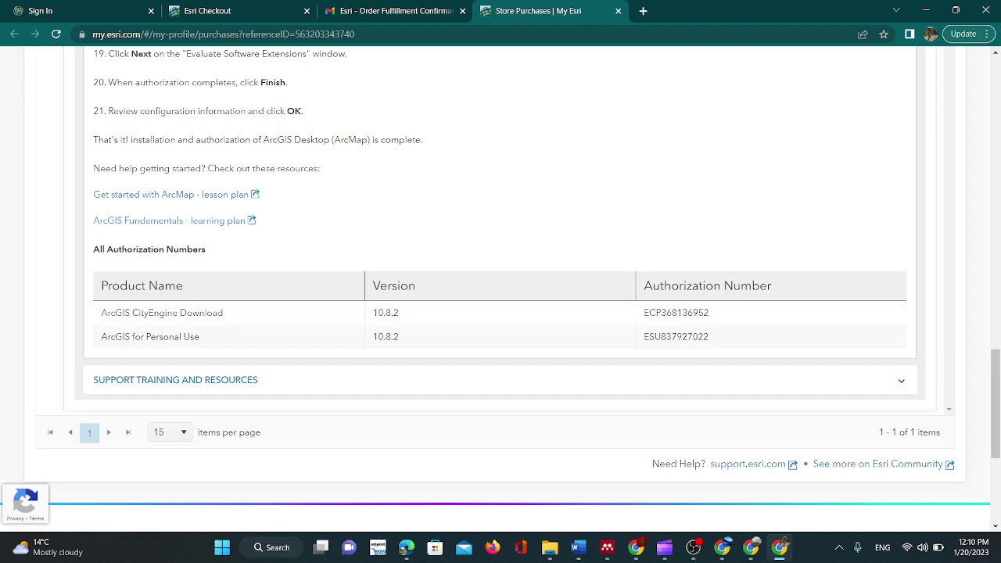
left_click(176, 379)
scroll(501, 297, "up", 15)
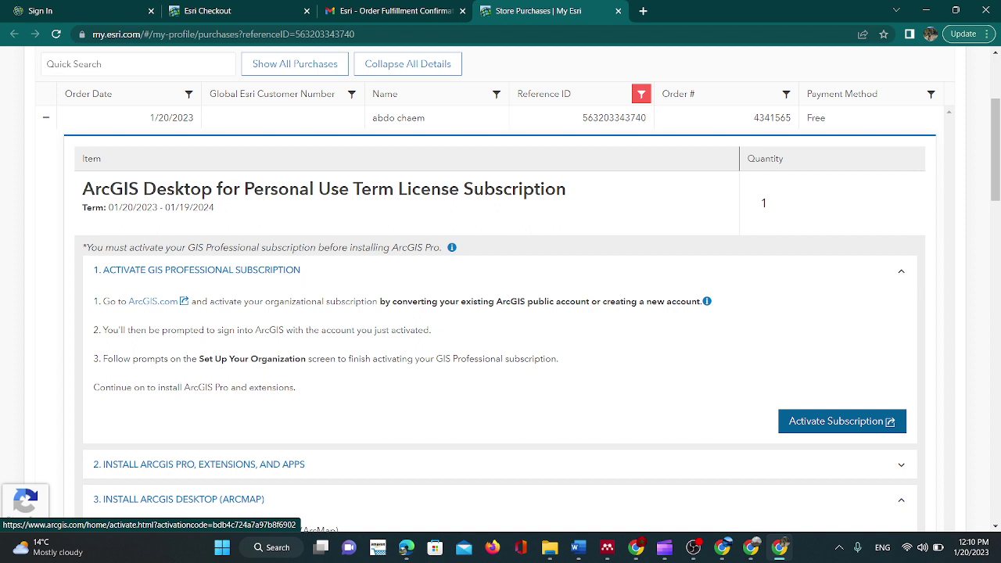
Activate the subscription by converting the existing ArcGIS Public Account, upgrading it to reach ArcGIS Sign In
left_click(843, 420)
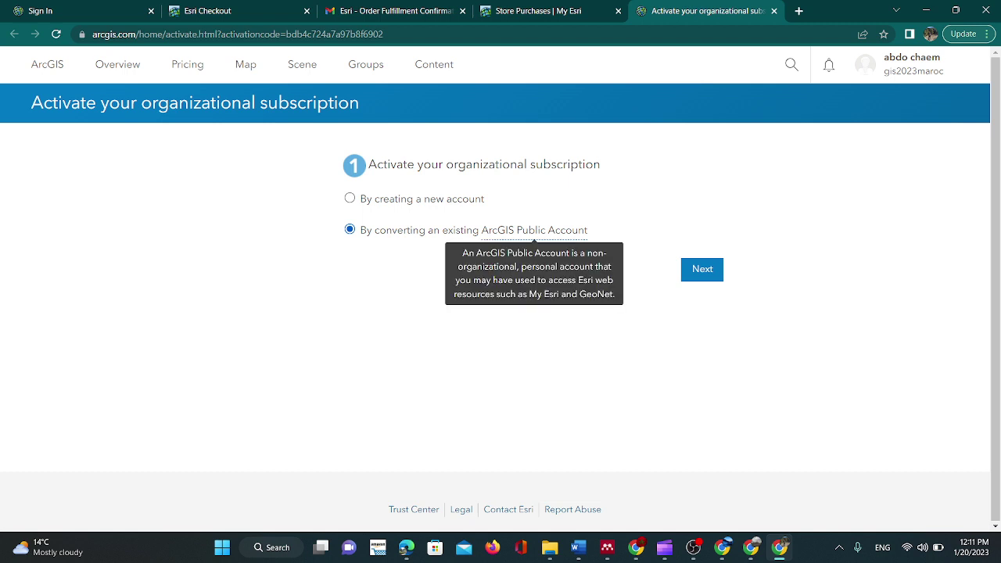
left_click(702, 270)
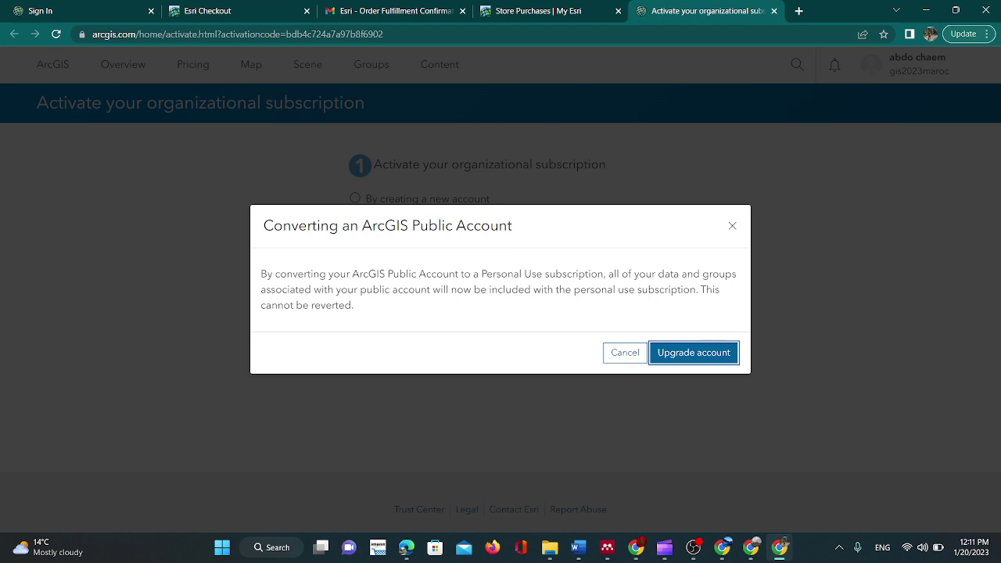
key("Return")
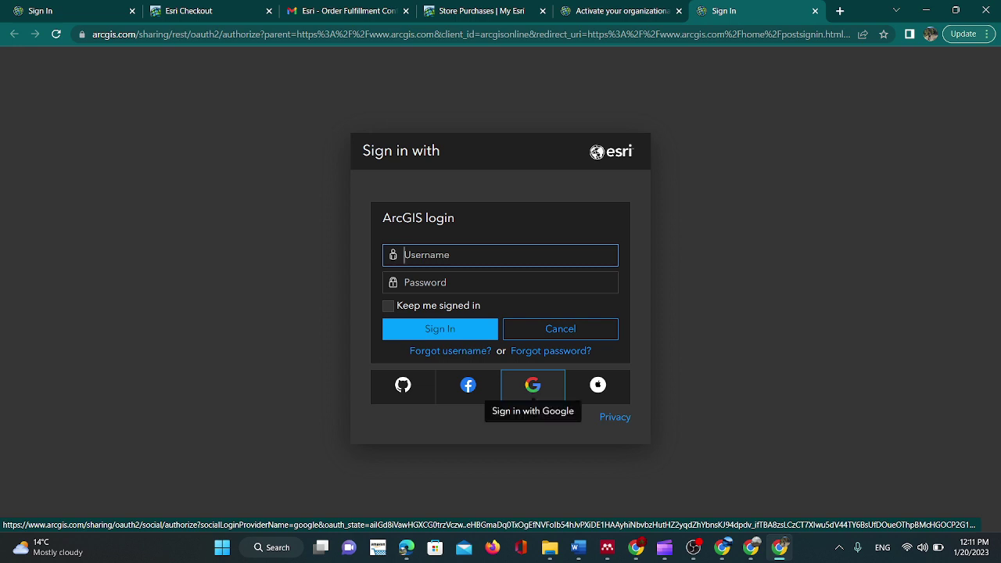
left_click(533, 396)
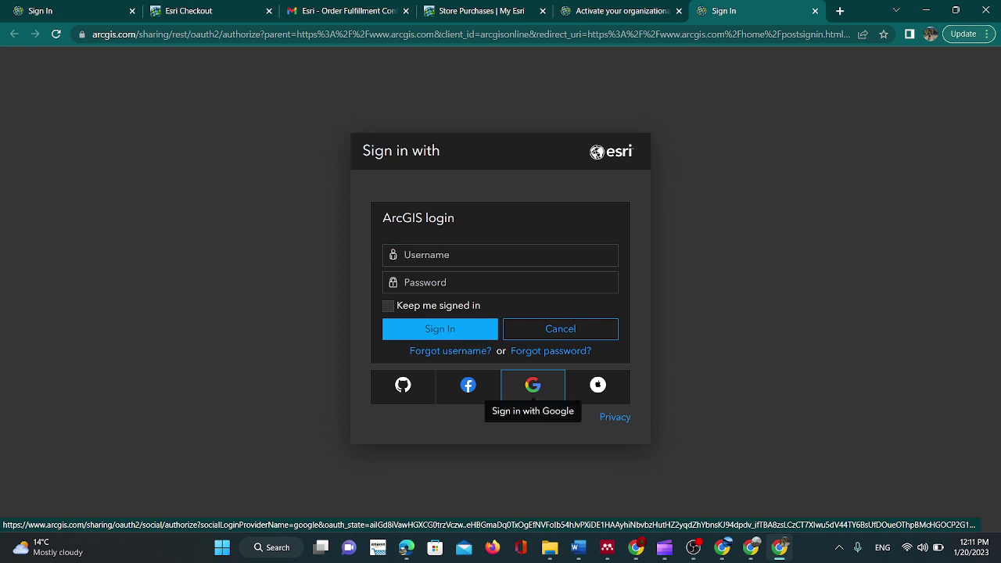
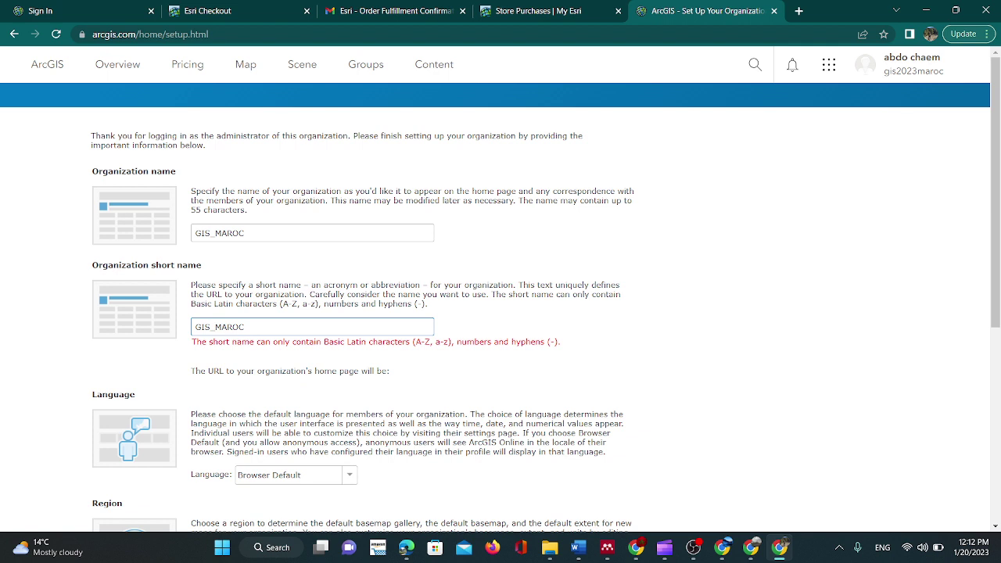
Change the short name to 'GIS MAROC 2023' and try submitting, dismissing the invalid-name error
key("BackSpace")
type("MAROC 2023")
scroll(501, 289, "down", 5)
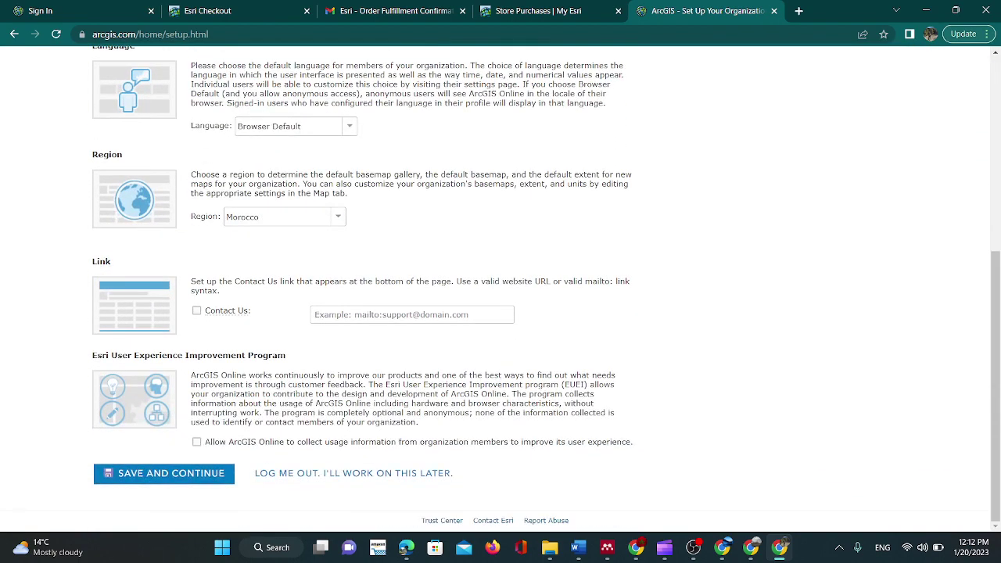
left_click(164, 473)
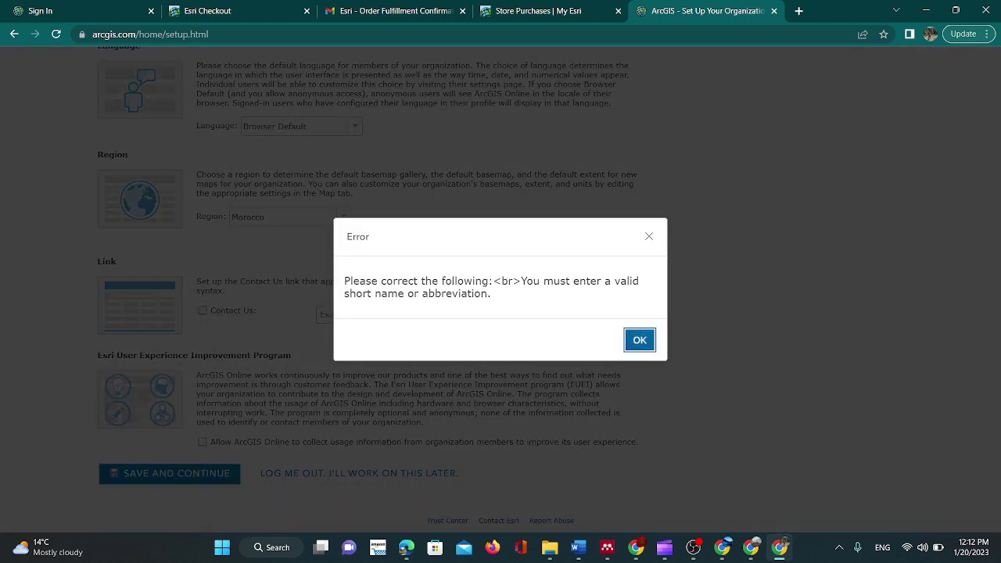
key("Return")
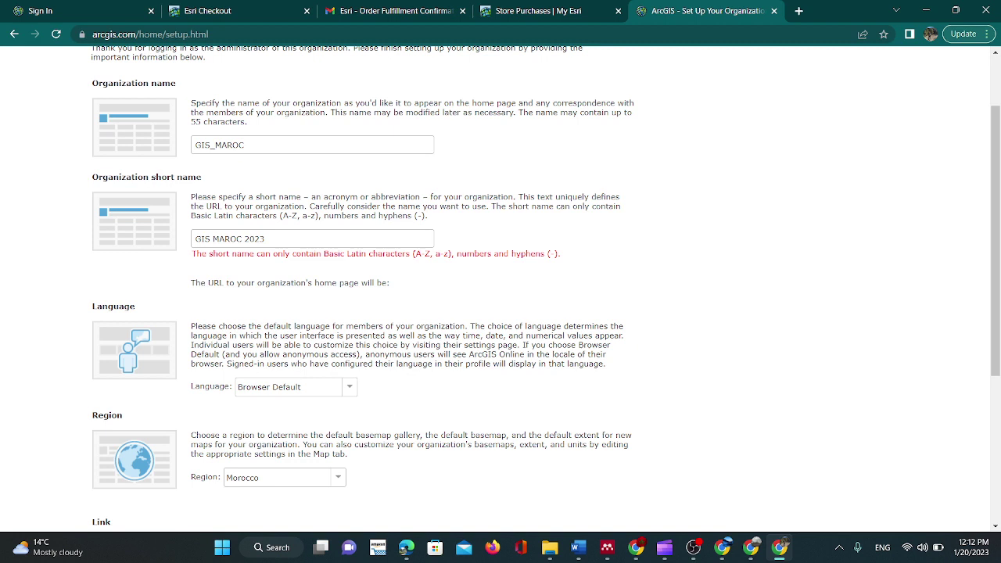
Correct the organization short name to GIS-MAROC and save the setup
left_click(265, 238)
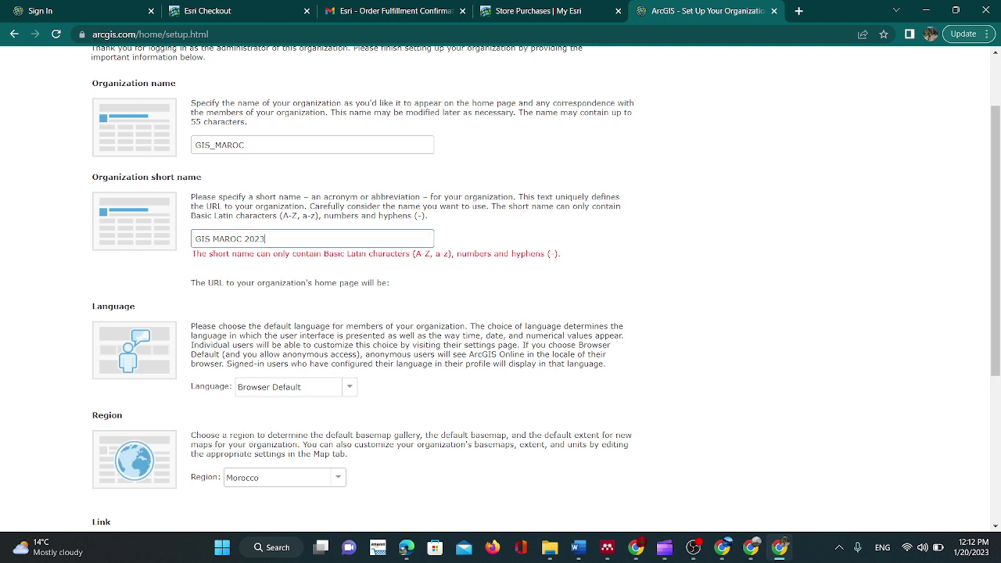
key("BackSpace")
key("BackSpace")
key("BackSpace")
scroll(500, 289, "down", 5)
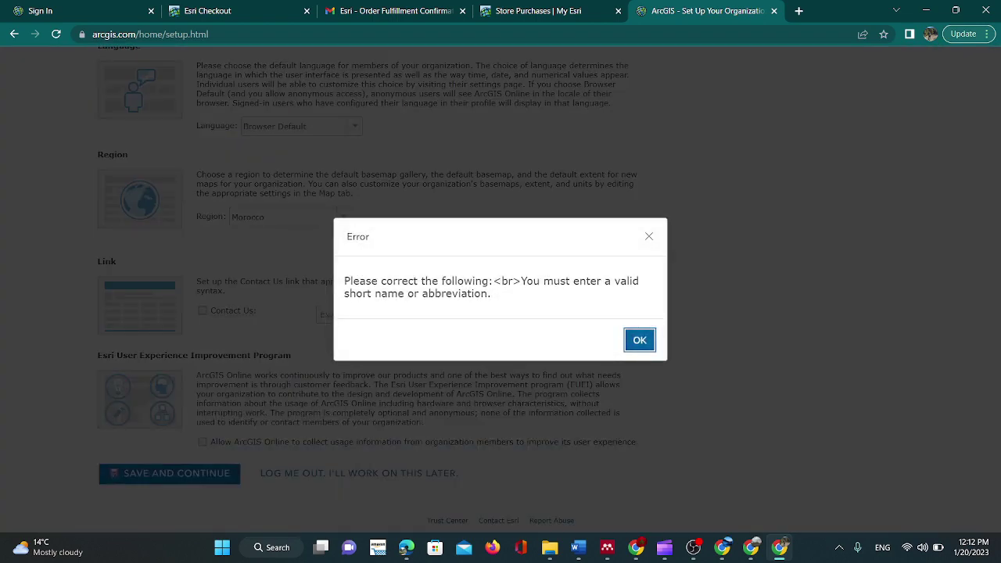
key("Return")
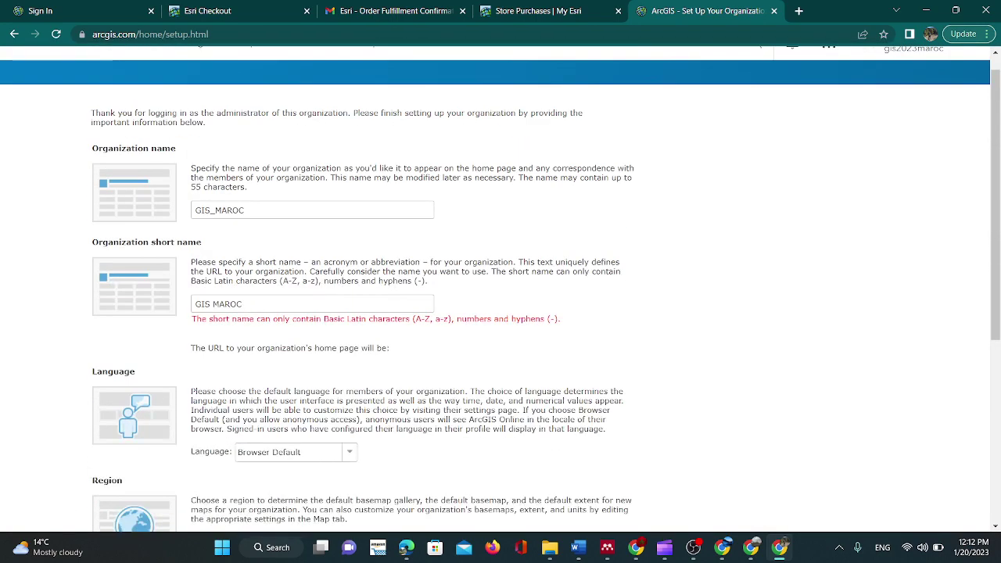
left_click(211, 304)
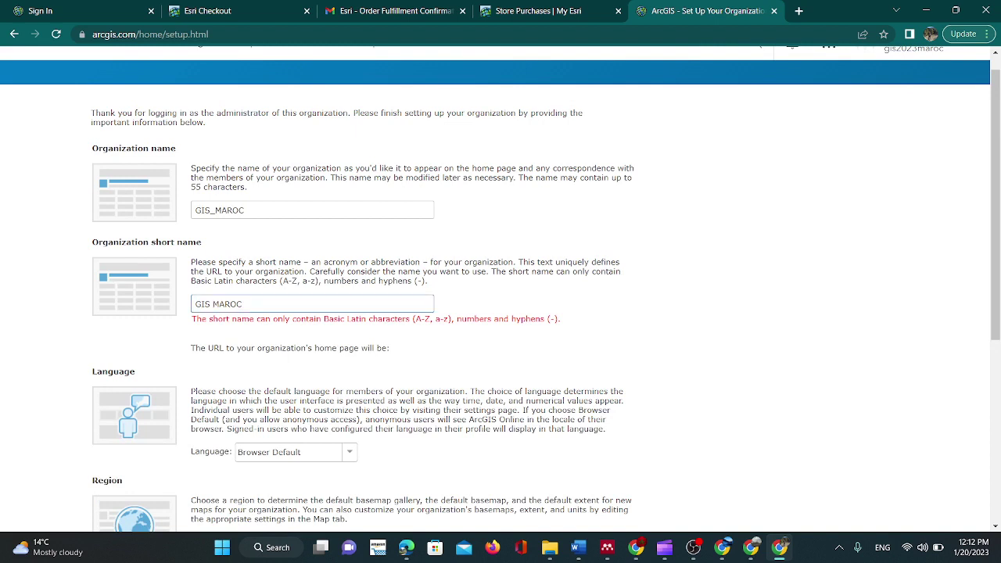
key("BackSpace")
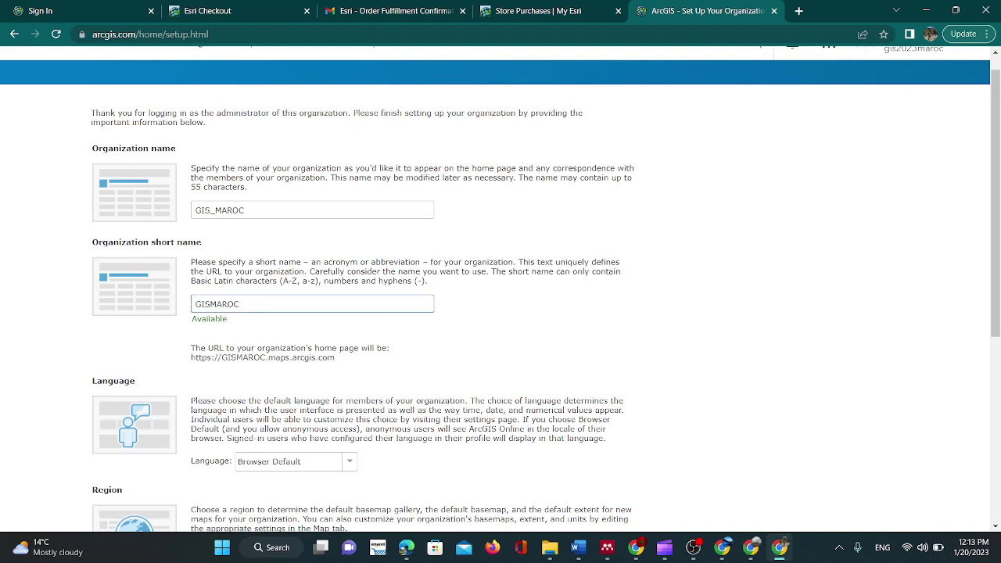
type("-")
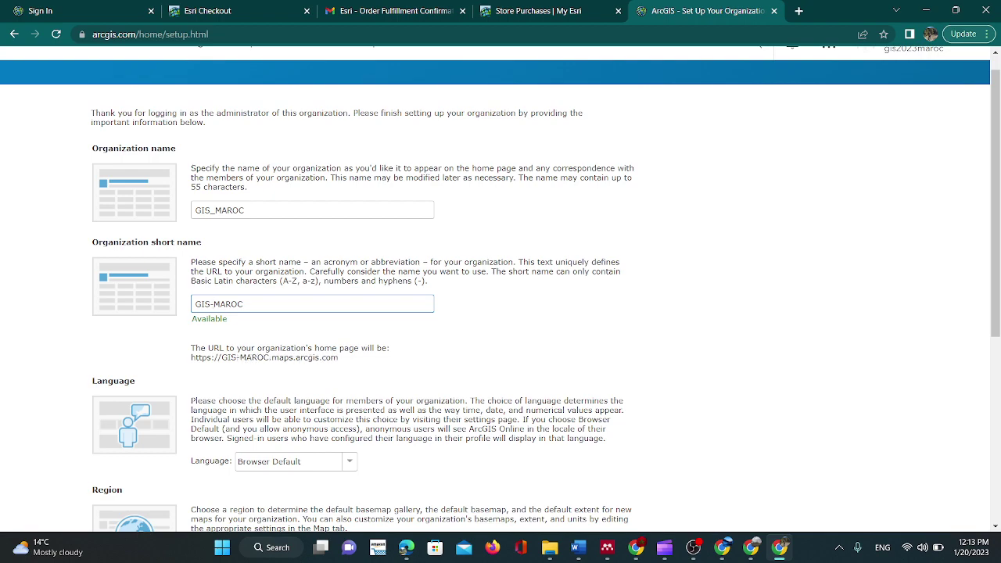
scroll(500, 290, "down", 5)
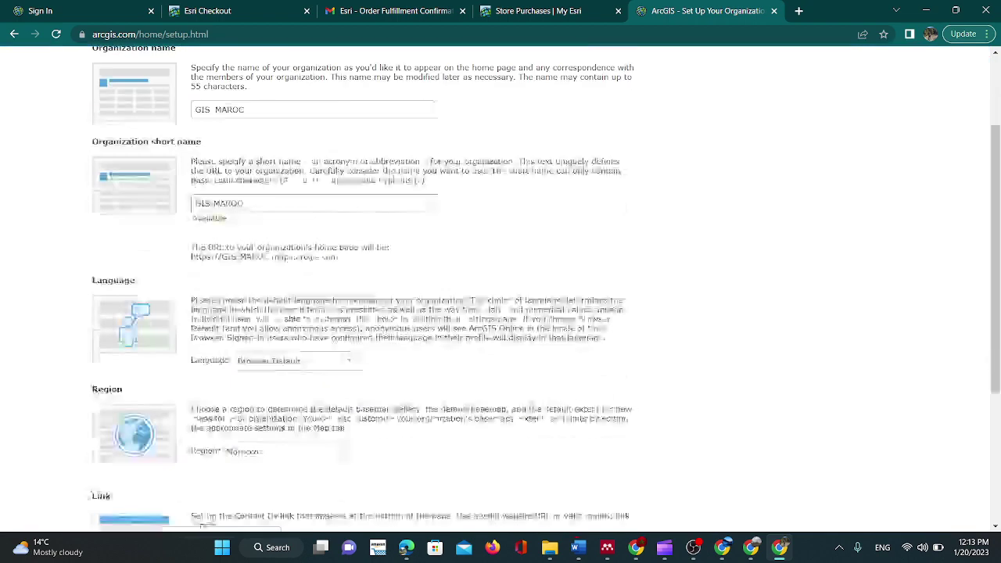
key("Return")
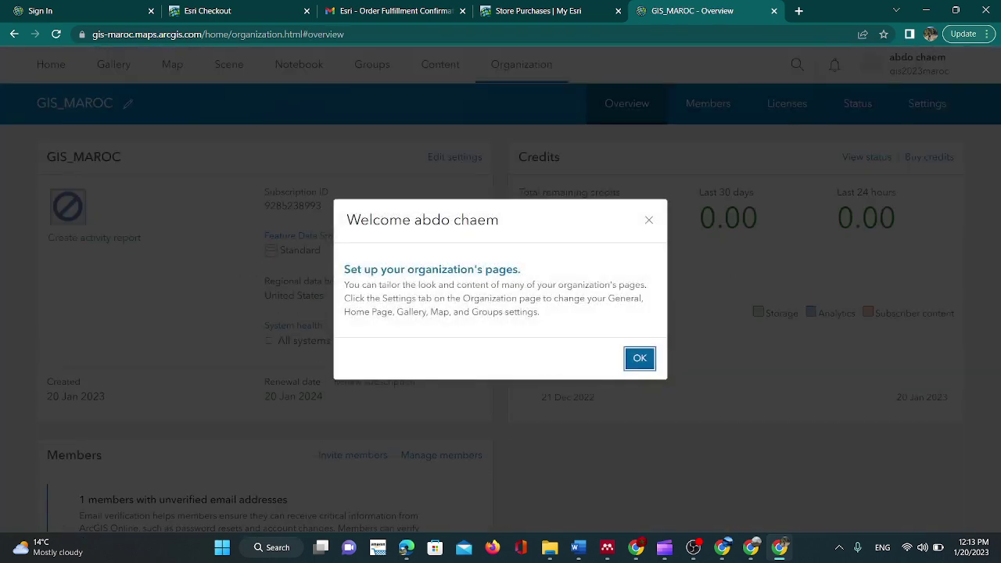
Dismiss the welcome message and look over the GIS_MAROC organization overview
key("Return")
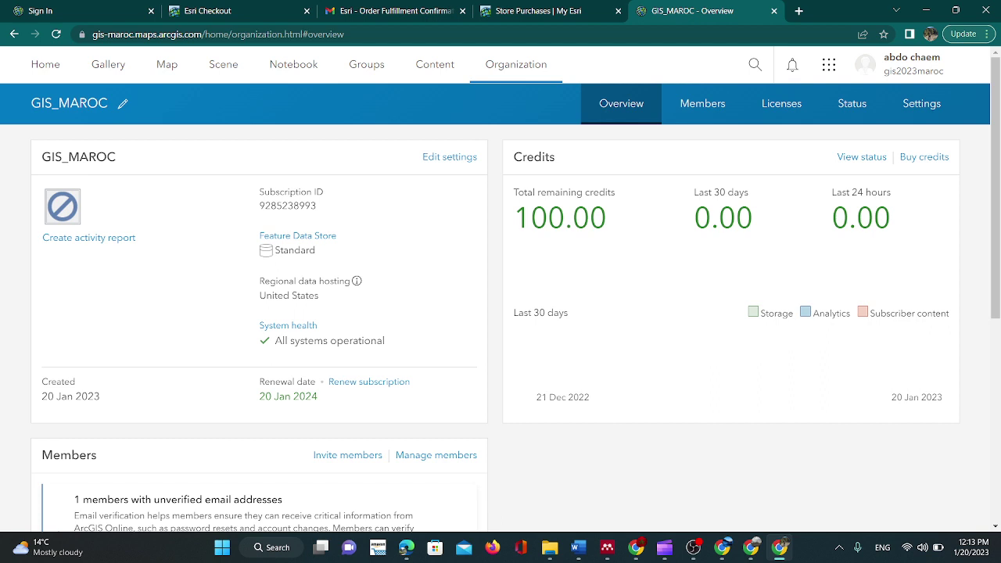
scroll(501, 312, "down", 5)
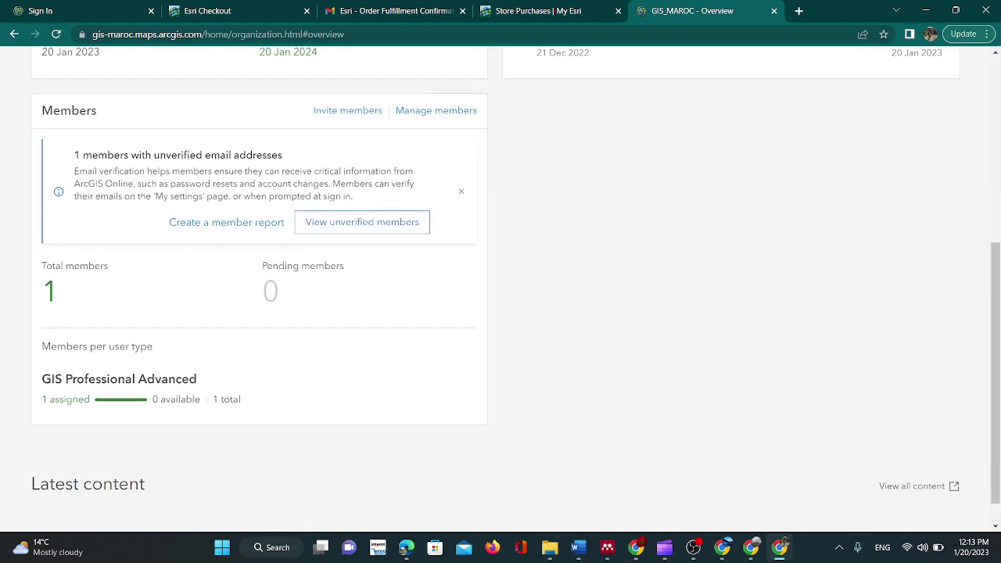
scroll(501, 313, "up", 5)
scroll(501, 312, "down", 3)
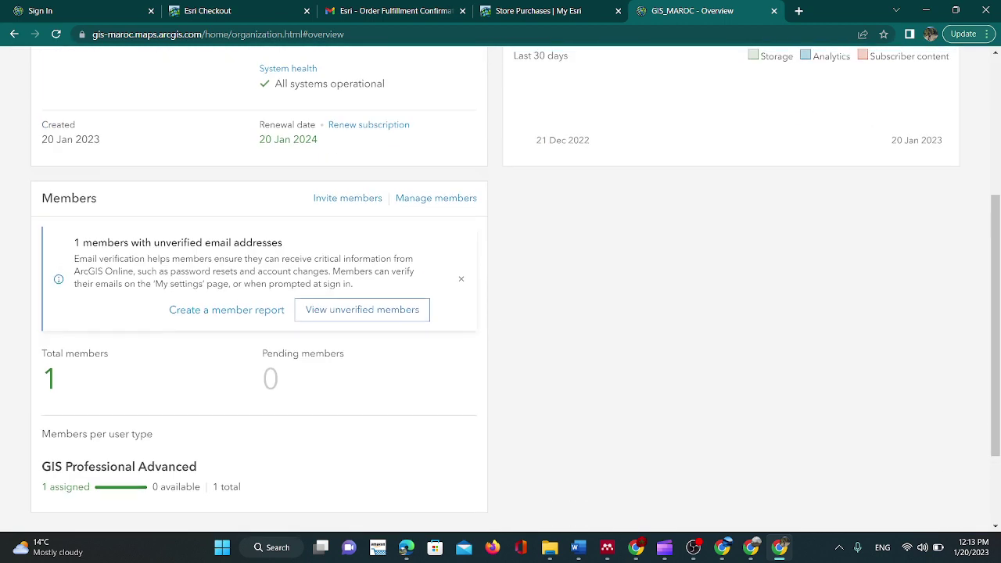
scroll(501, 313, "up", 3)
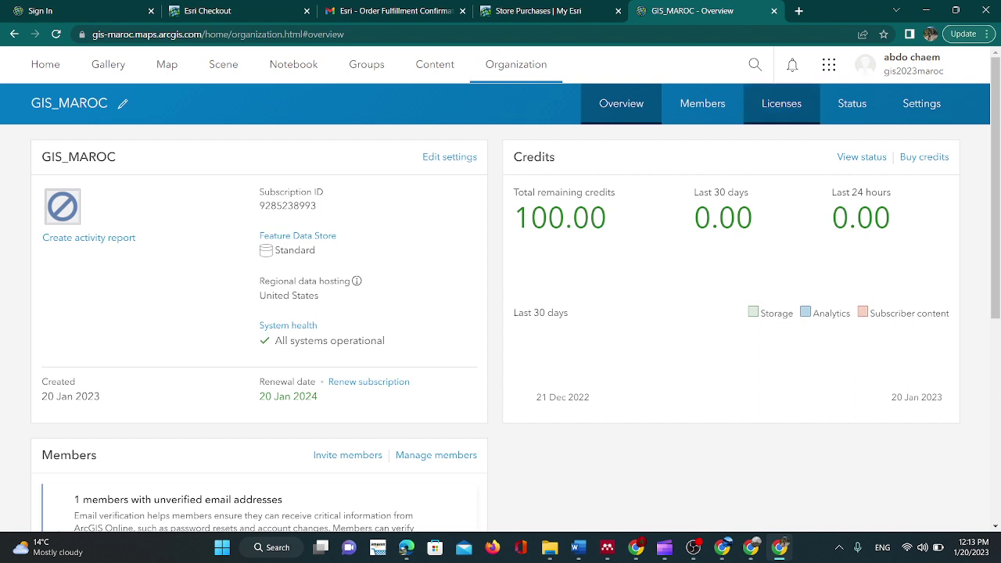
Check ArcGIS Pro licence activity on the Licenses page, then go to organization Settings
left_click(782, 104)
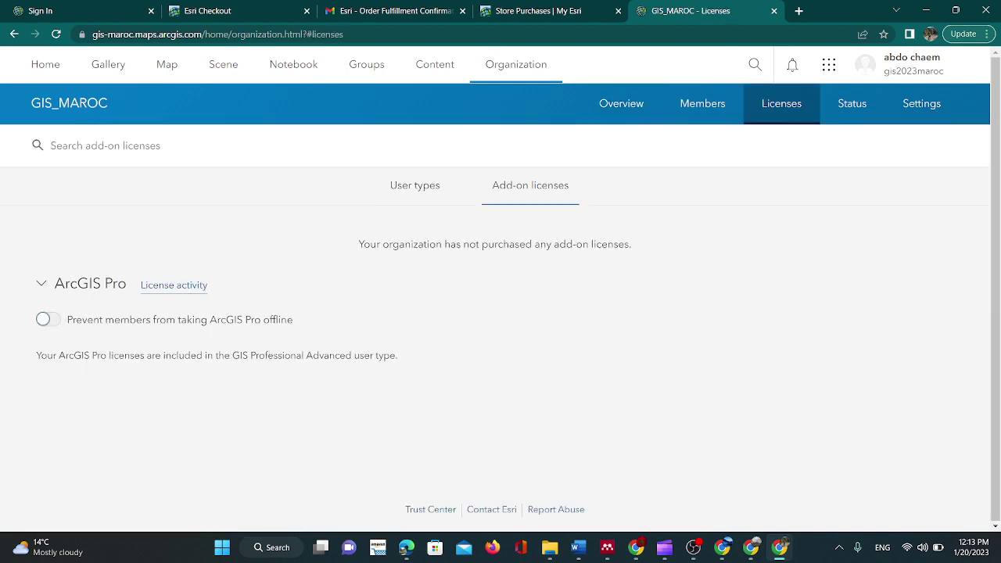
left_click(90, 283)
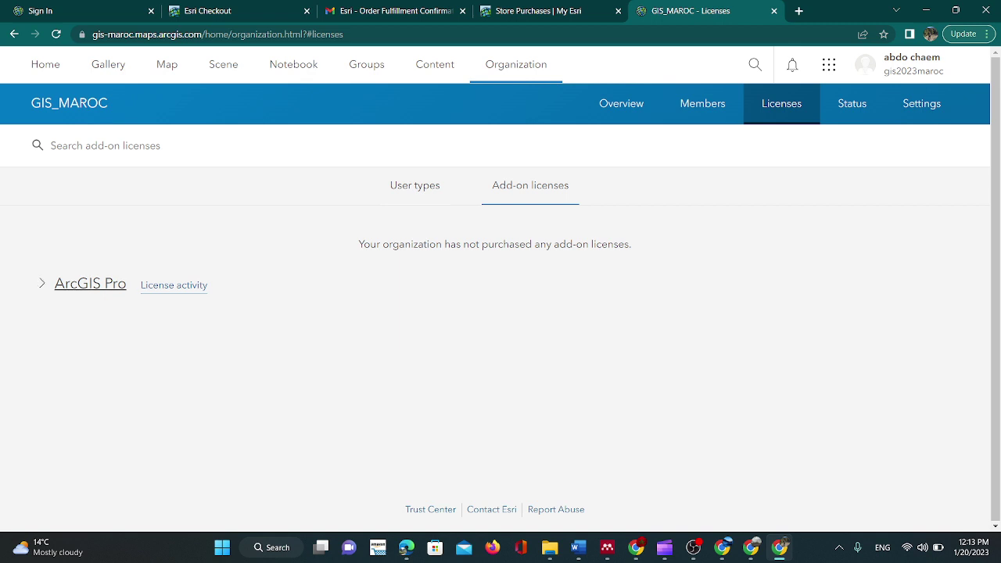
left_click(90, 283)
left_click(174, 284)
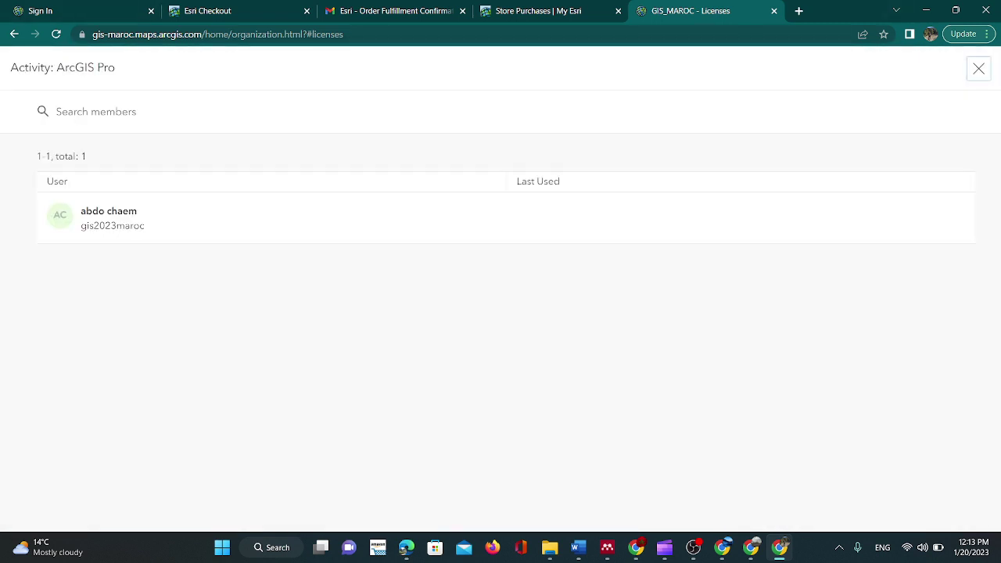
key("Escape")
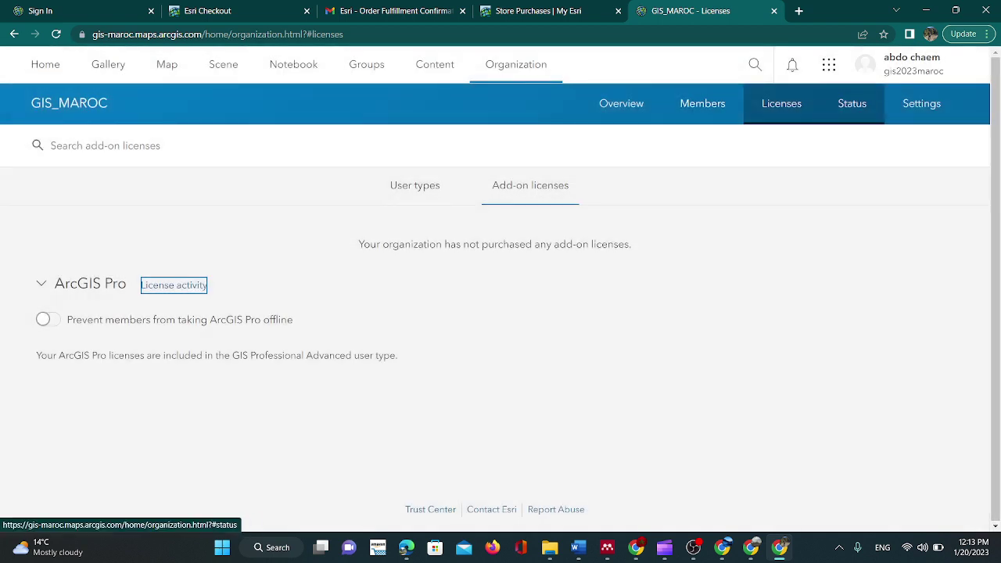
left_click(921, 103)
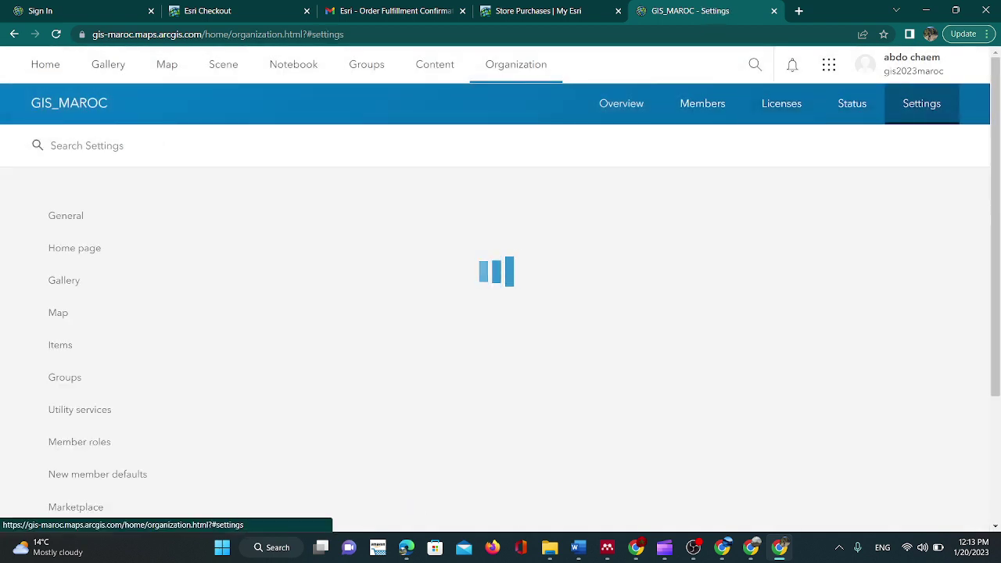
Review the General settings, then return to Licenses and open the account menu for My Esri
scroll(500, 305, "down", 3)
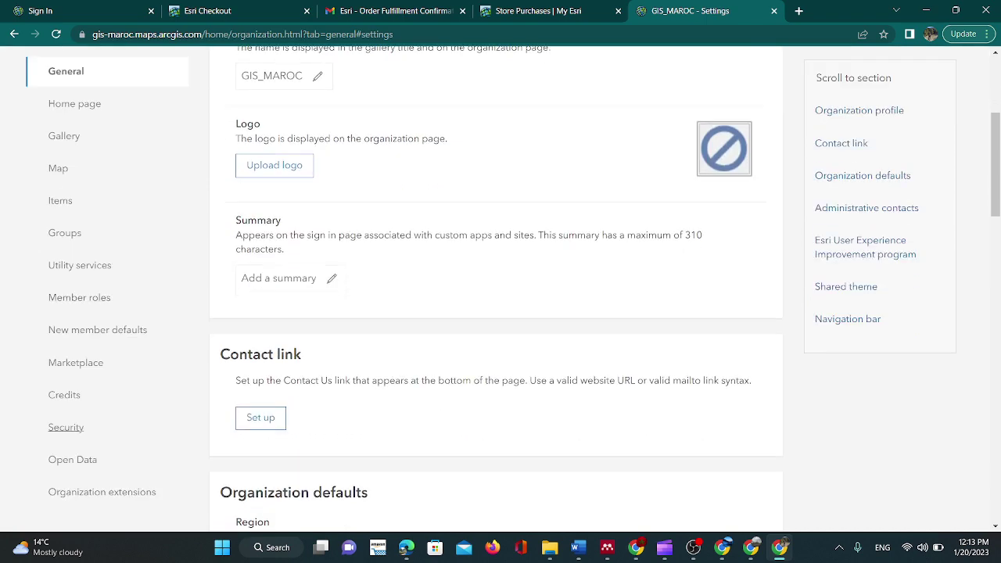
scroll(501, 305, "down", 3)
scroll(501, 305, "up", 4)
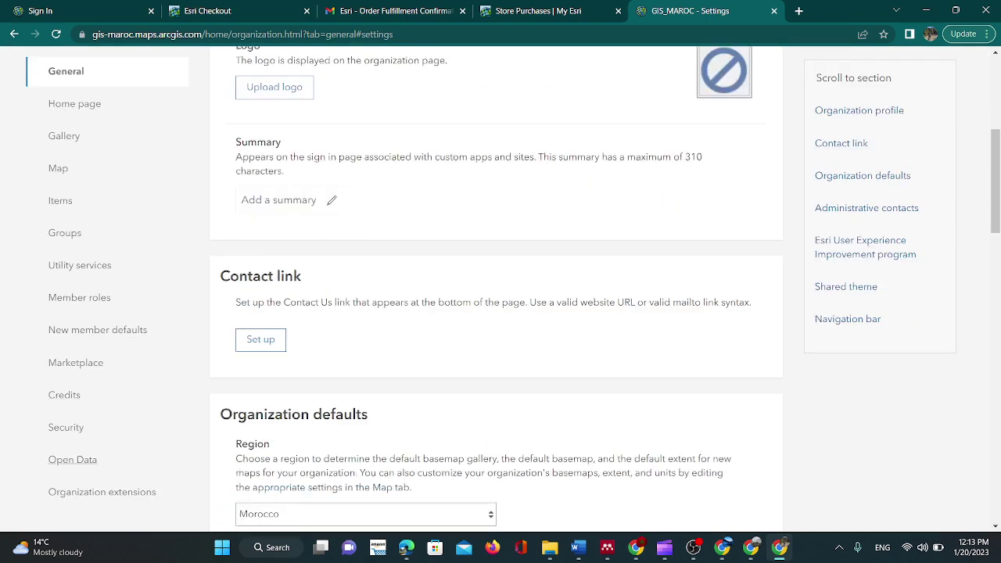
scroll(64, 395, "up", 3)
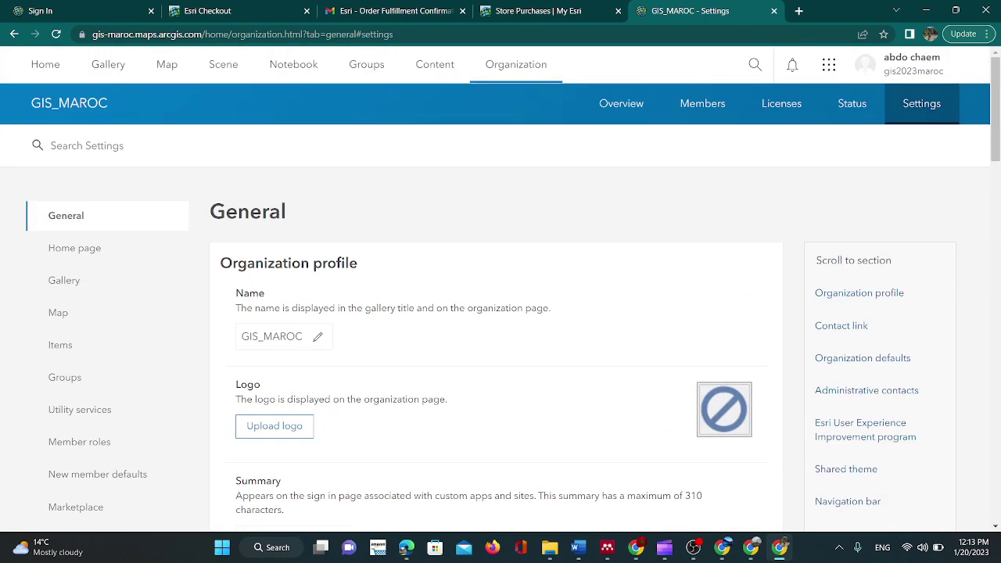
scroll(64, 395, "down", 3)
scroll(64, 395, "down", 1)
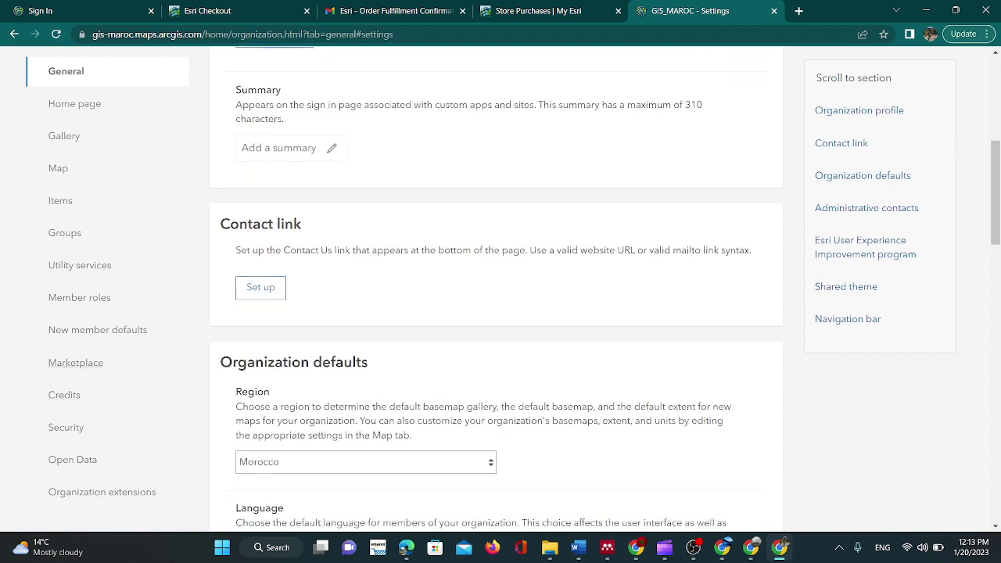
scroll(65, 395, "up", 3)
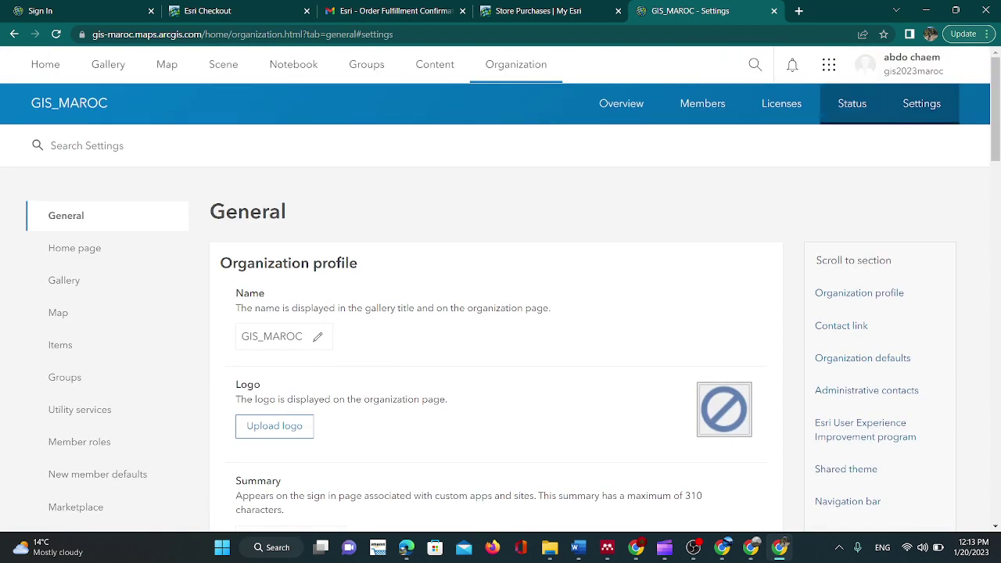
left_click(781, 103)
left_click(865, 64)
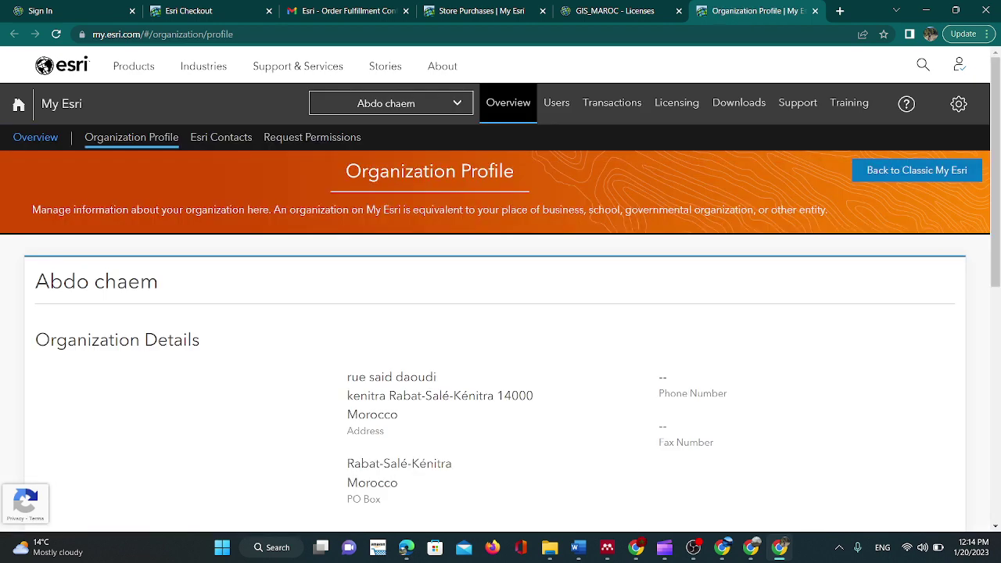
Look over the Organization Profile page, then go back to Classic My Esri
scroll(500, 352, "down", 5)
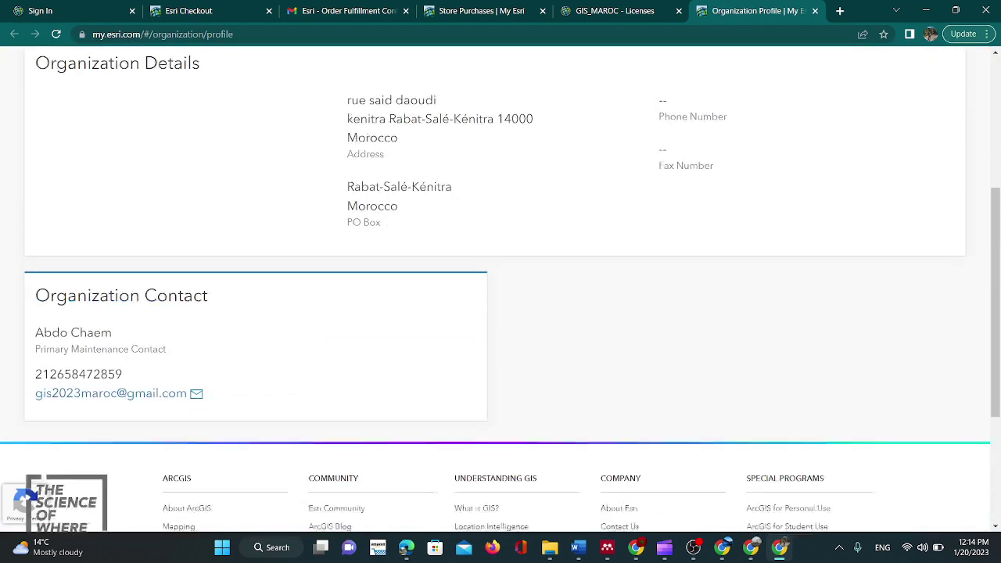
scroll(501, 352, "up", 5)
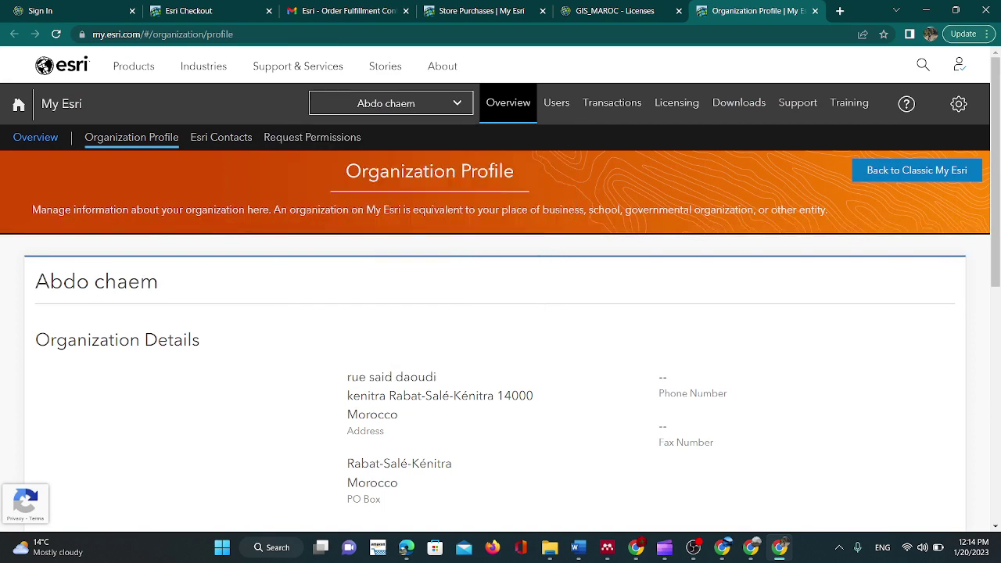
mouse_move(677, 103)
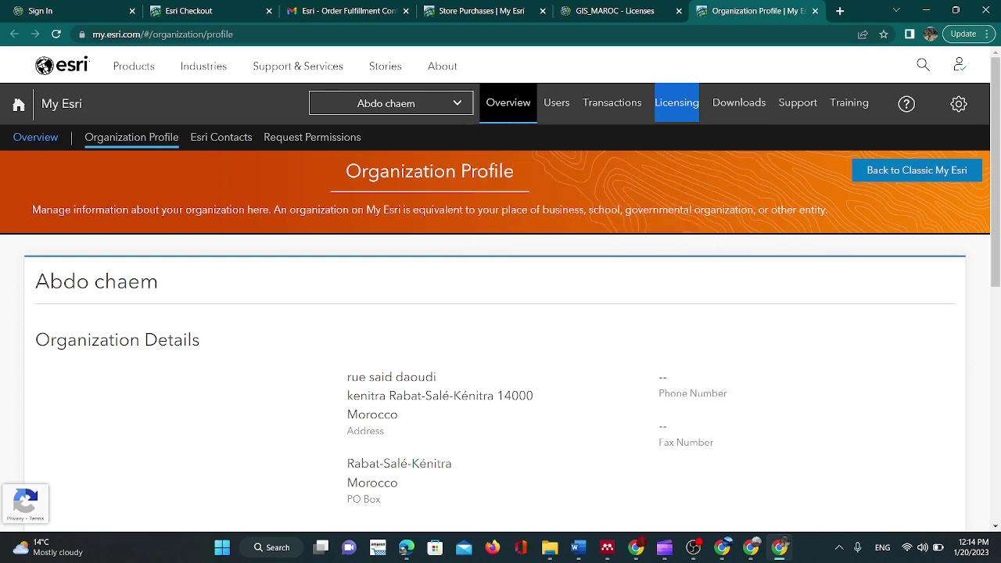
scroll(915, 172, "down", 5)
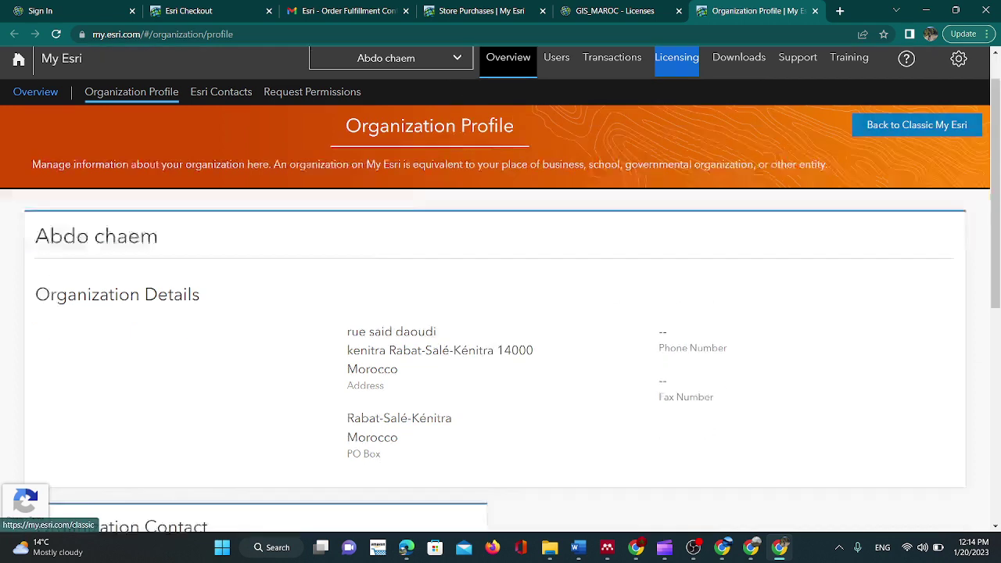
scroll(500, 282, "up", 10)
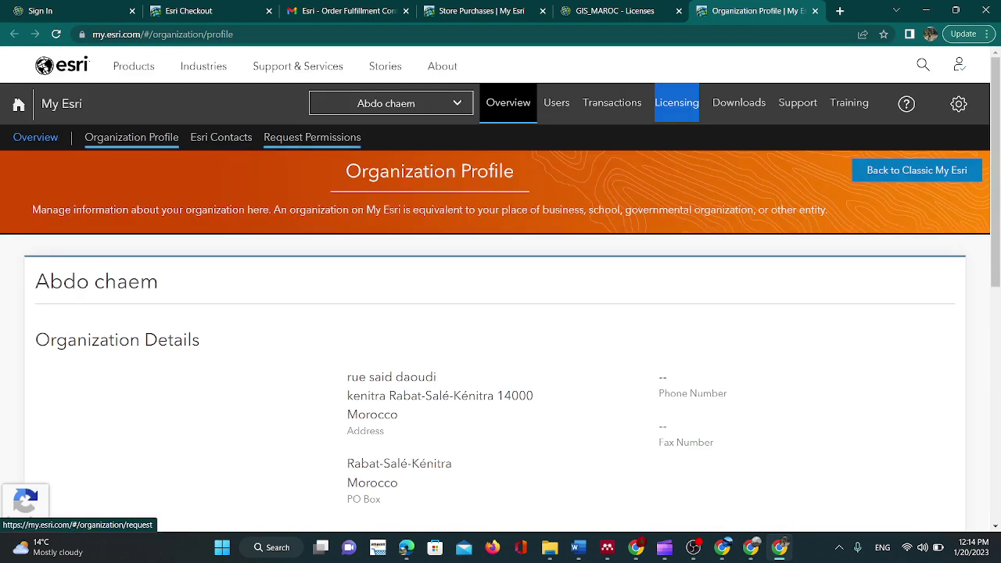
mouse_move(612, 102)
mouse_move(556, 103)
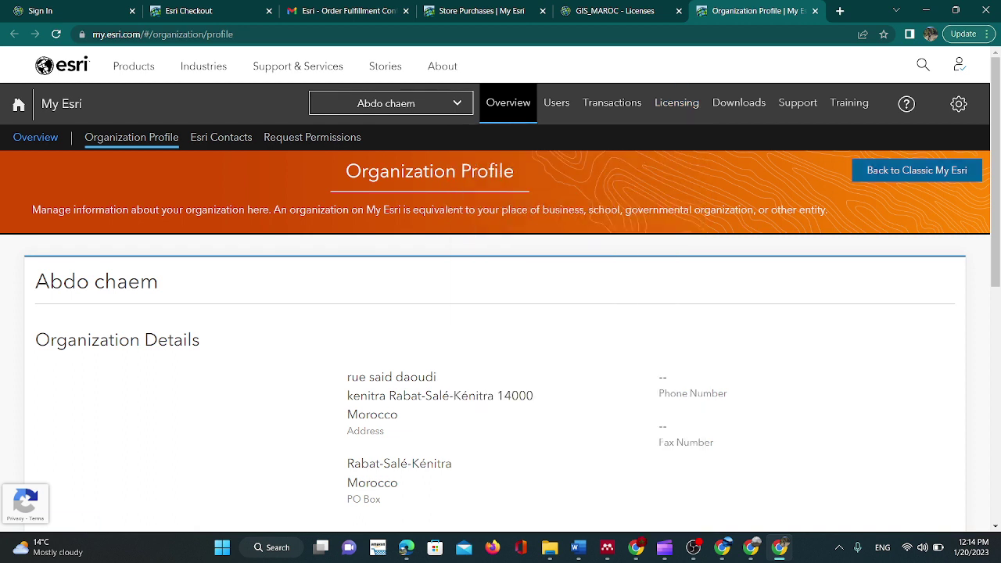
left_click(916, 169)
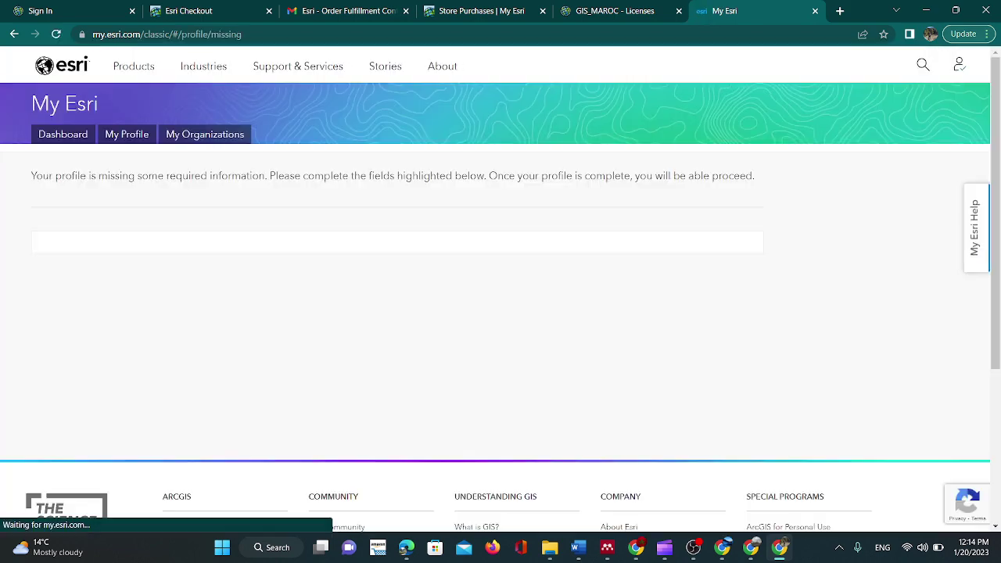
Dismiss the Profile Information Missing notice
scroll(500, 290, "down", 5)
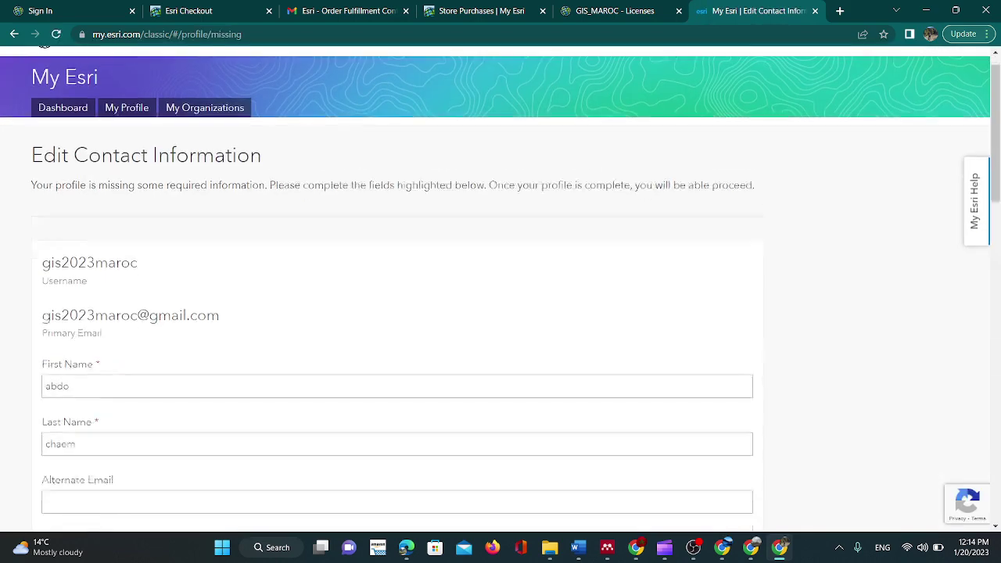
scroll(501, 289, "up", 5)
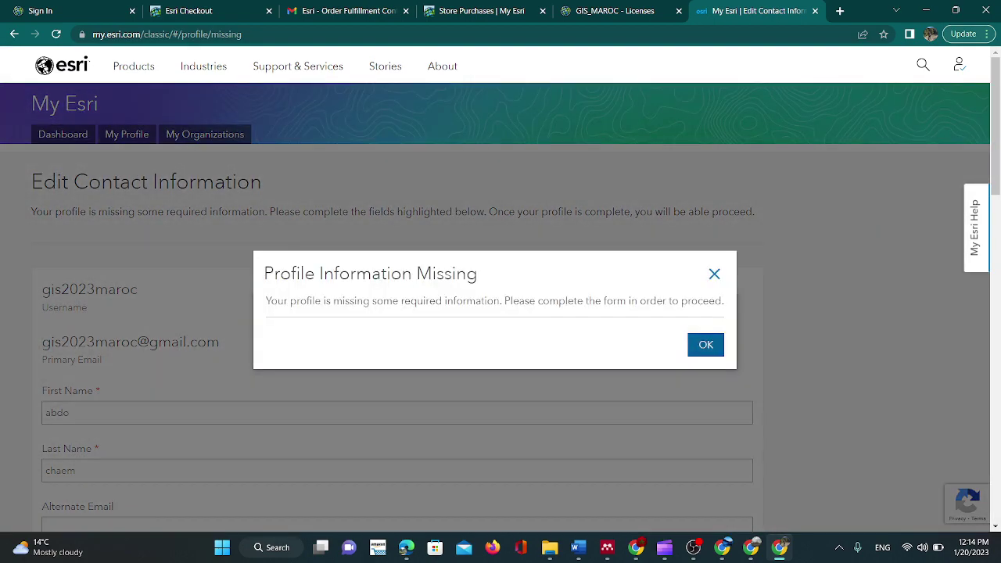
key("Escape")
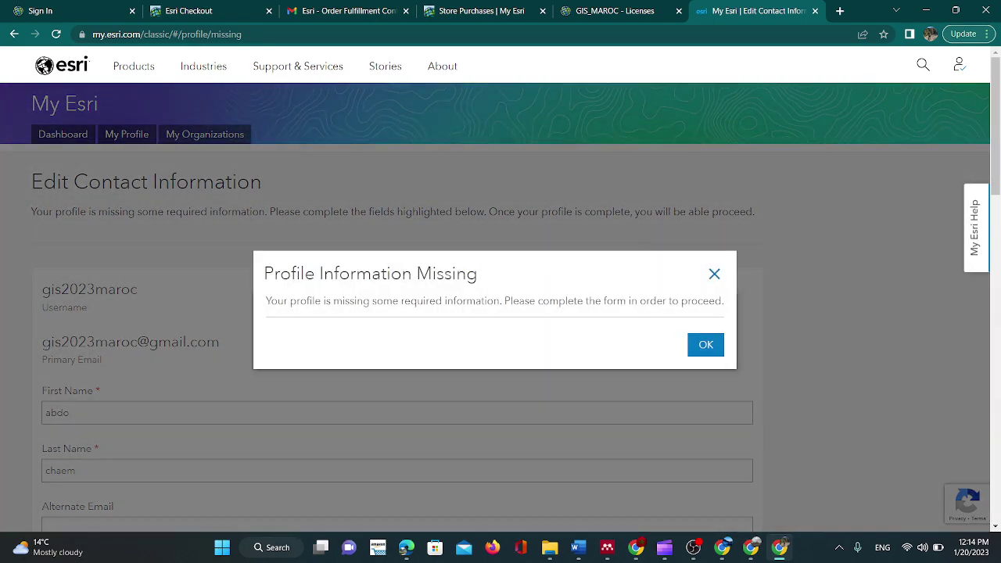
key("Return")
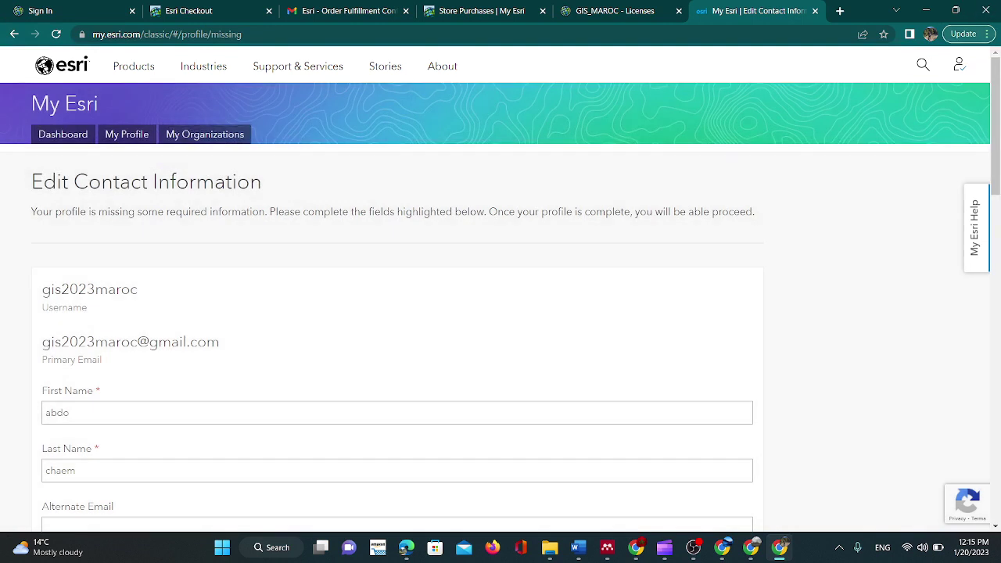
Open Profile & Settings and browse the profile overview
left_click(959, 64)
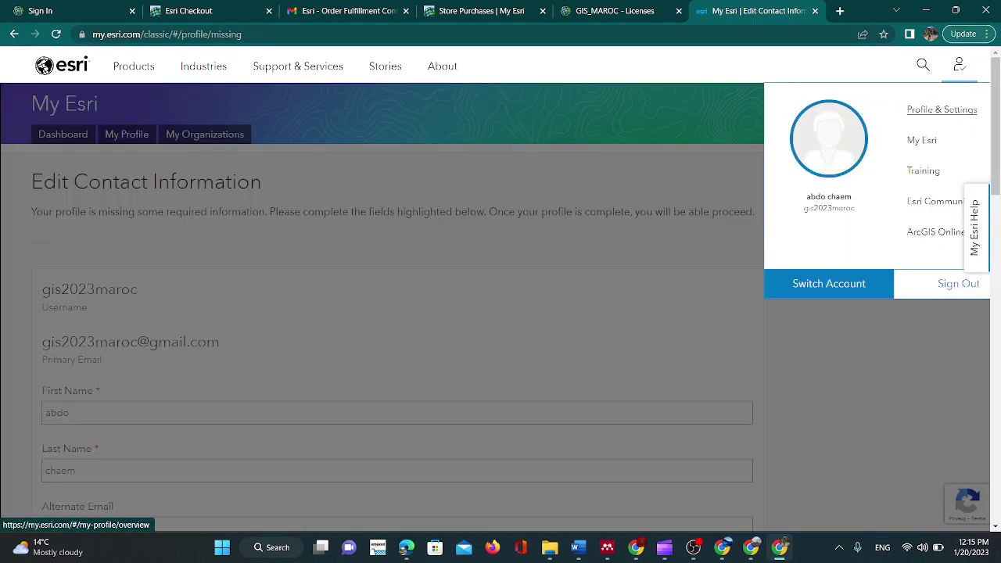
left_click(942, 110)
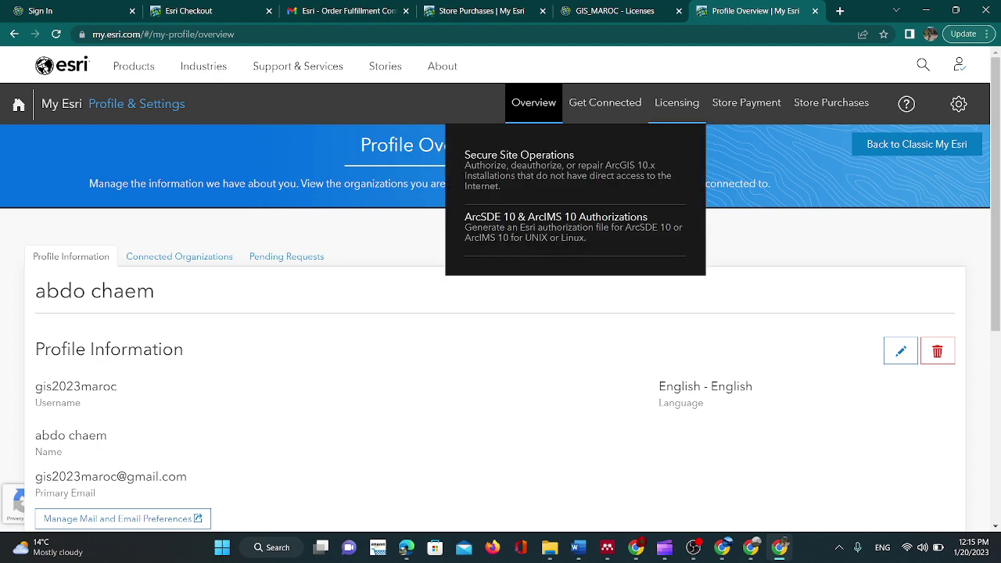
left_click(677, 102)
scroll(33, 50, "down", 4)
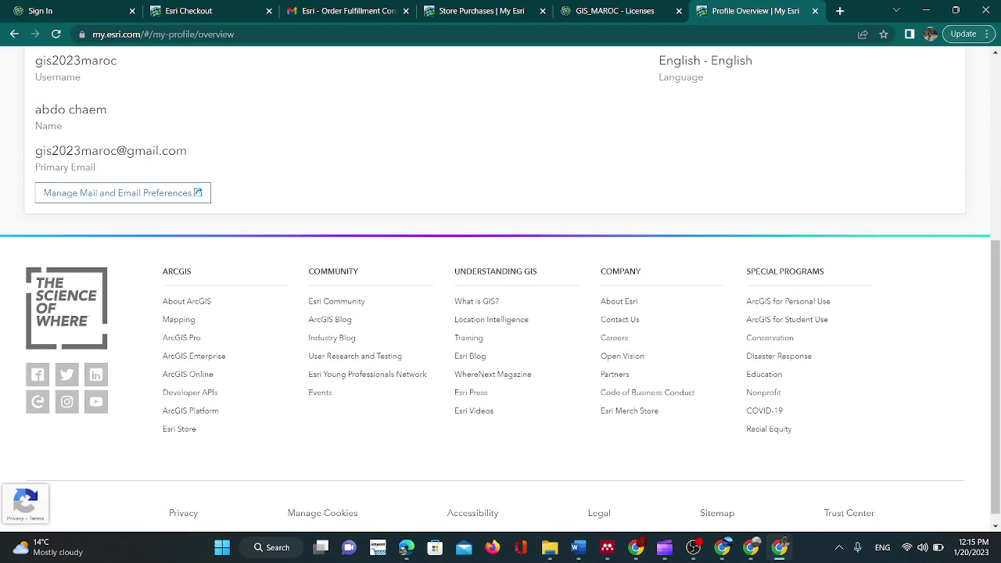
scroll(33, 50, "up", 3)
scroll(33, 50, "down", 3)
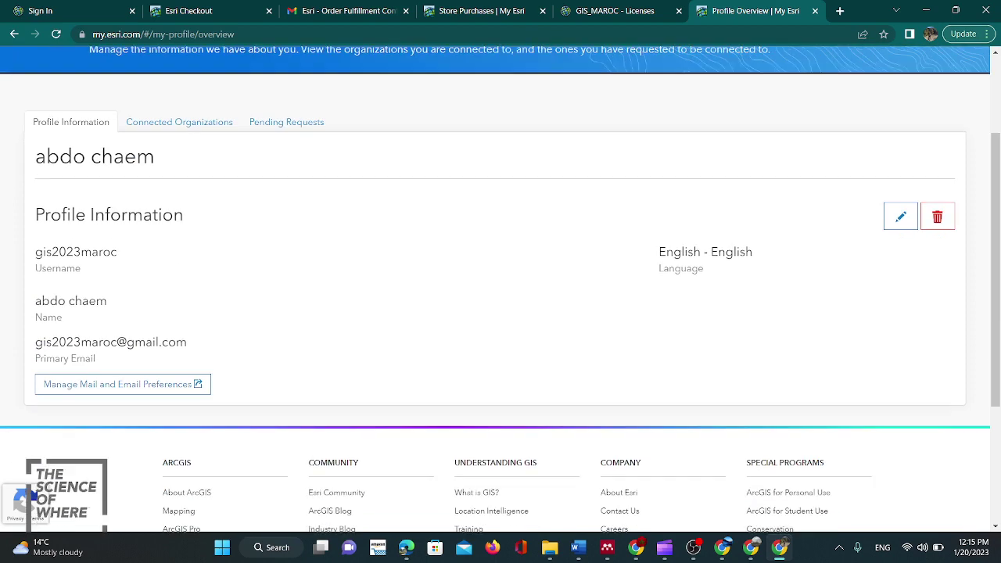
scroll(33, 50, "up", 4)
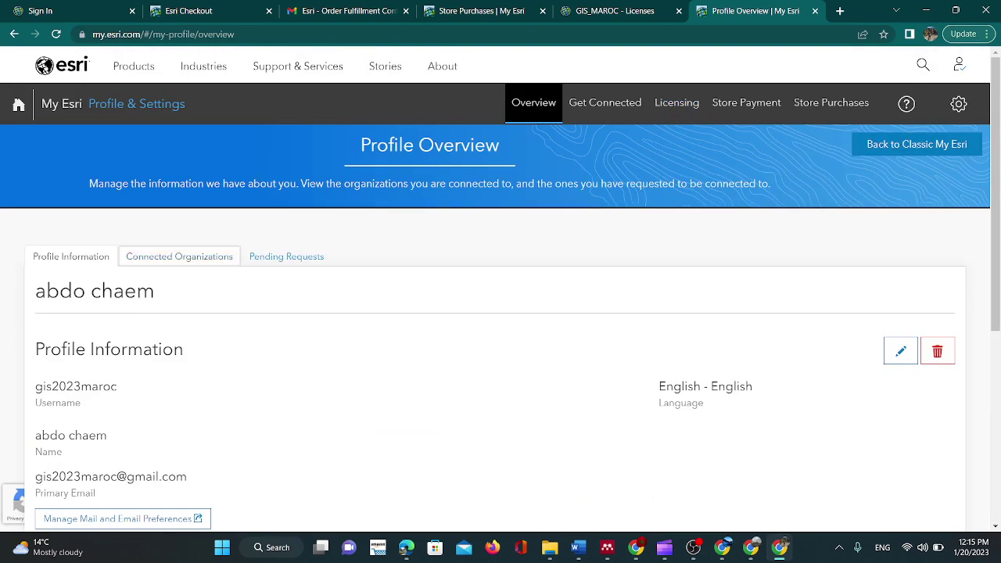
View the connected organizations, then return to the Store Purchases order details
left_click(179, 257)
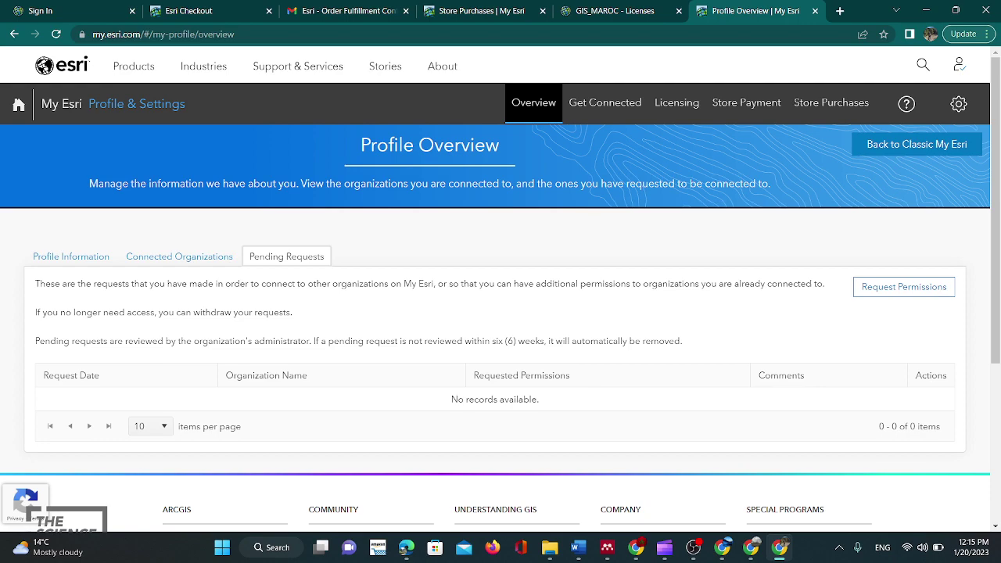
scroll(500, 284, "down", 3)
scroll(500, 284, "up", 3)
left_click(618, 11)
left_click(509, 11)
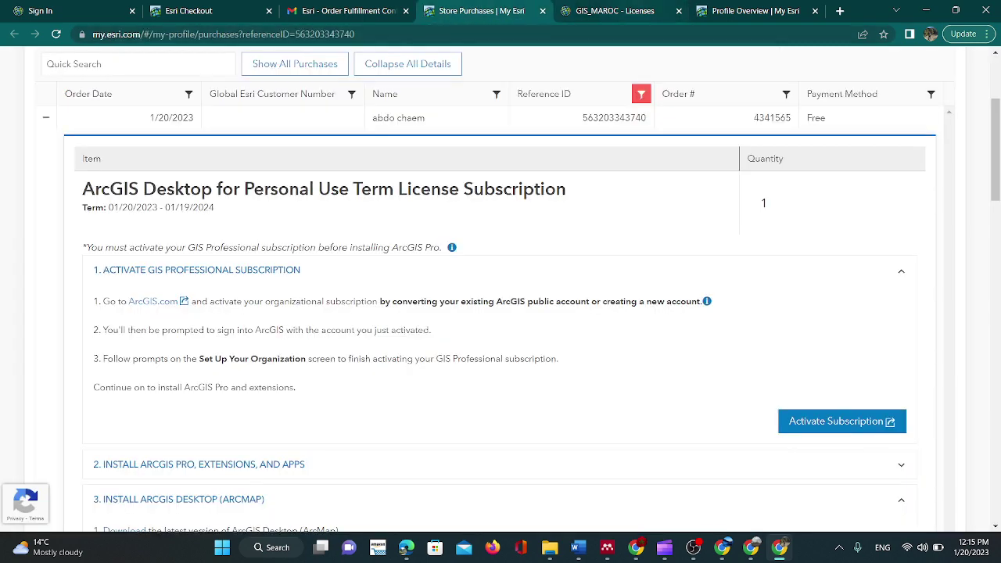
Expand '2. Install ArcGIS Pro, Extensions, and Apps' and follow its Downloads link
key("ctrl+Tab")
key("ctrl+shift+Tab")
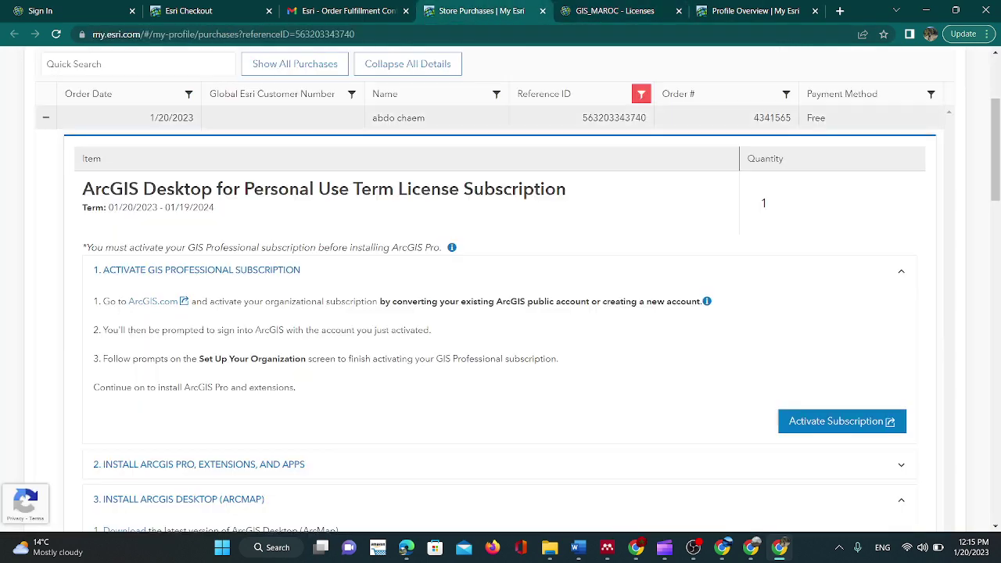
scroll(501, 290, "down", 2)
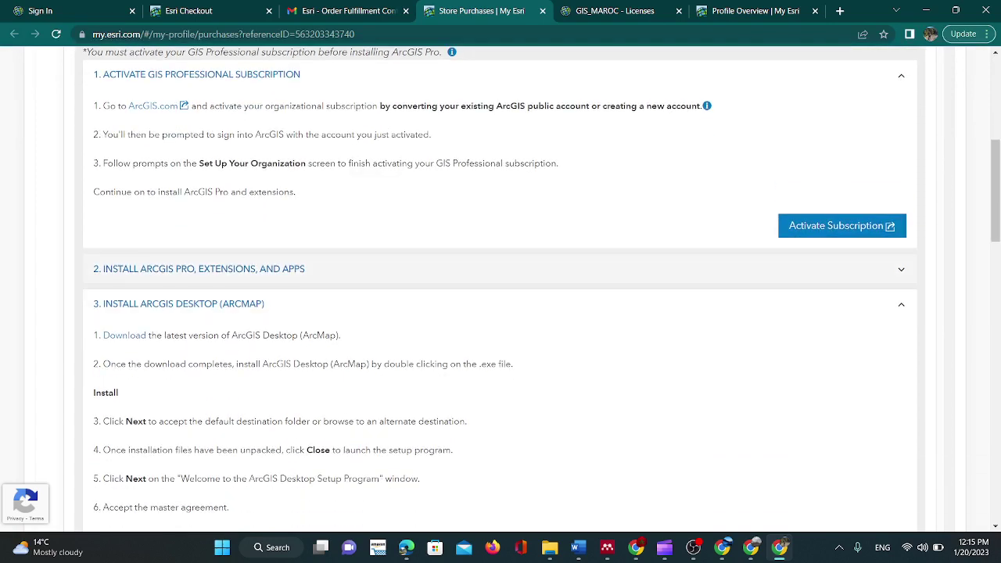
key("Return")
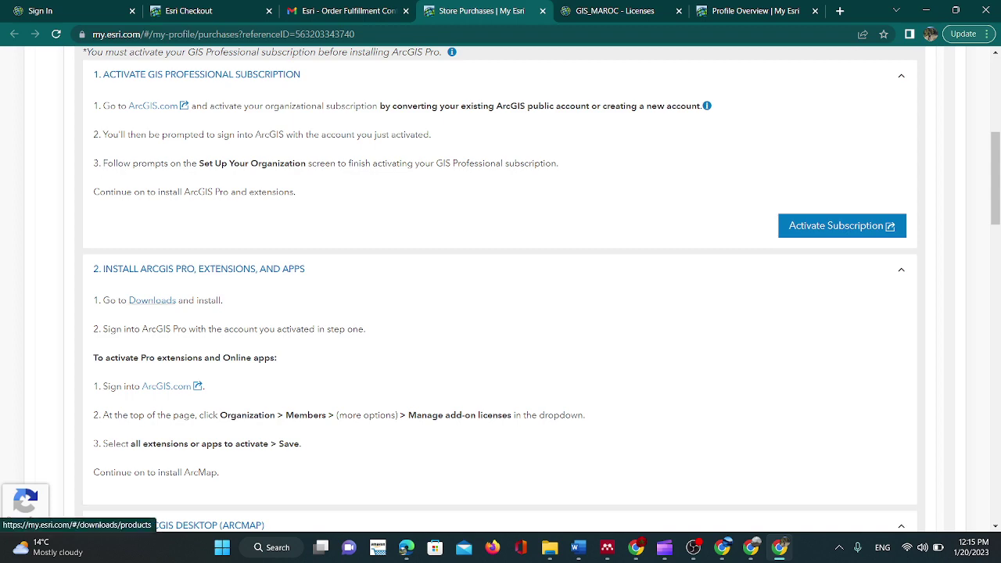
left_click(152, 300)
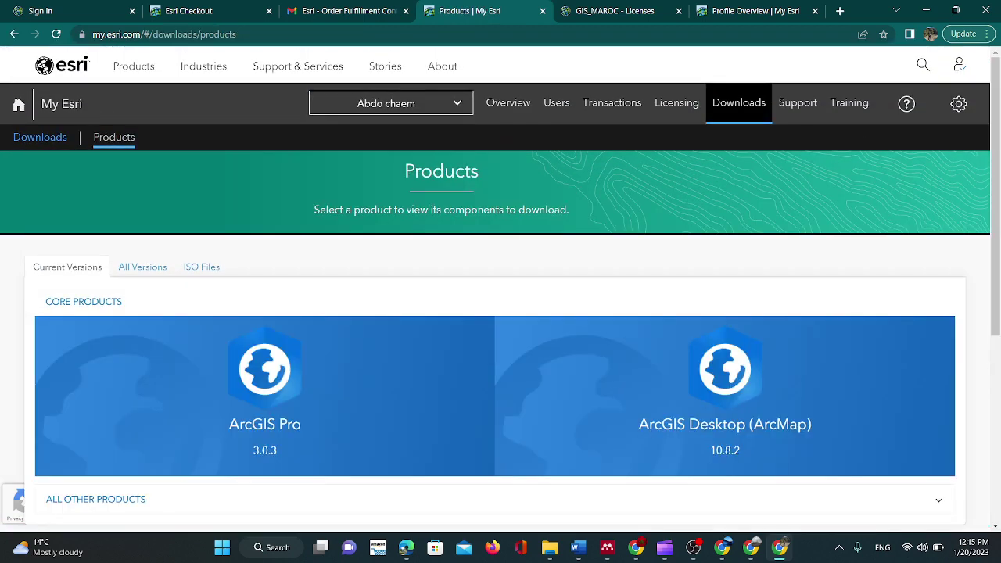
Expand All Other Products and open the ArcGIS Pro 3.0.3 tile under Core Products
scroll(313, 391, "down", 3)
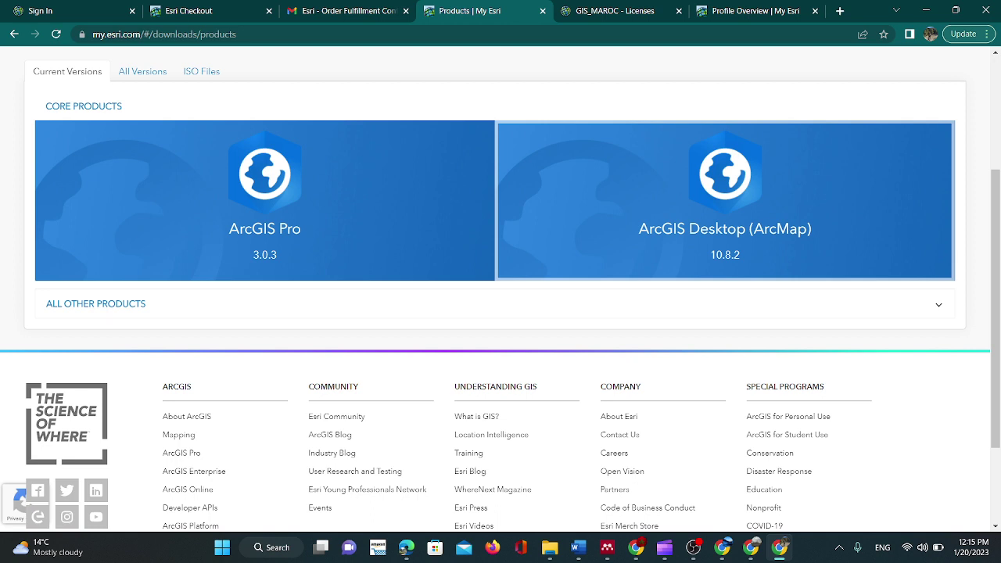
left_click(938, 305)
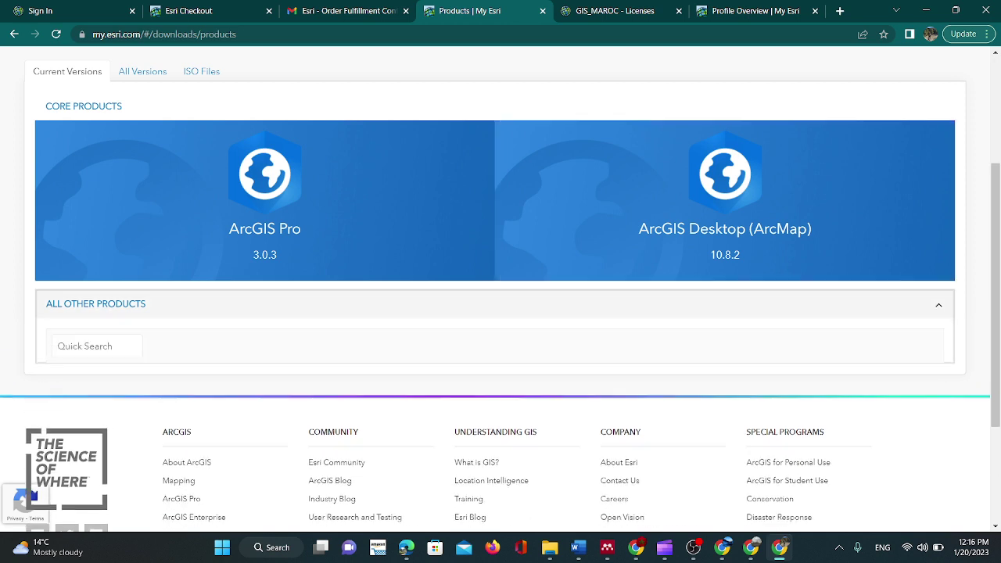
scroll(500, 313, "down", 1)
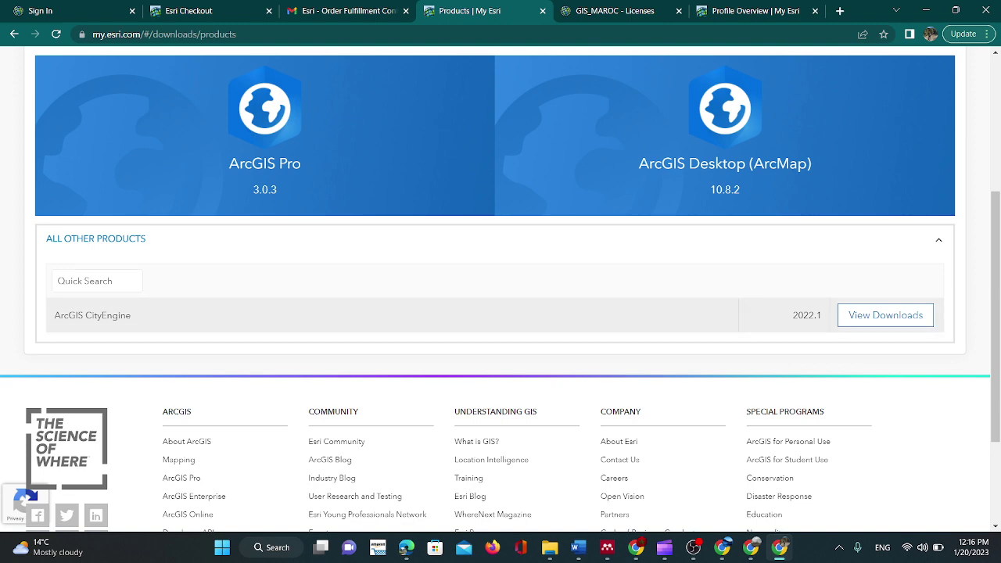
scroll(264, 312, "up", 2)
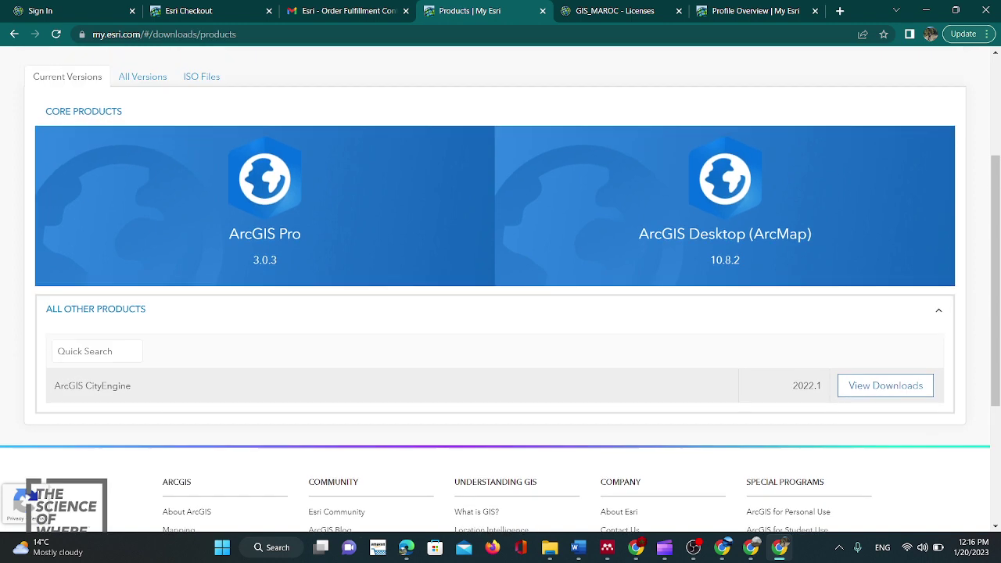
left_click(264, 258)
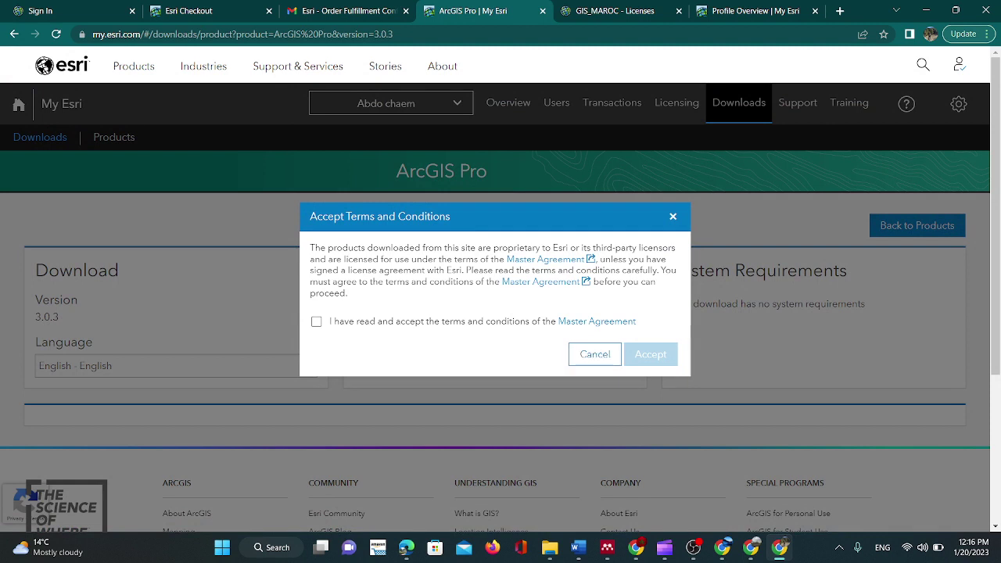
Accept the Master Agreement download terms and conditions
left_click(316, 321)
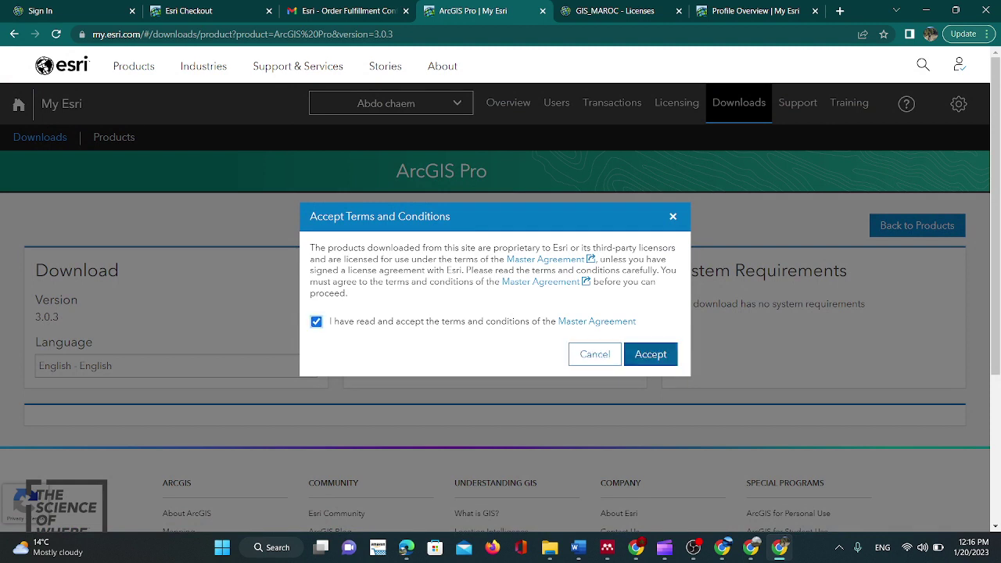
left_click(649, 355)
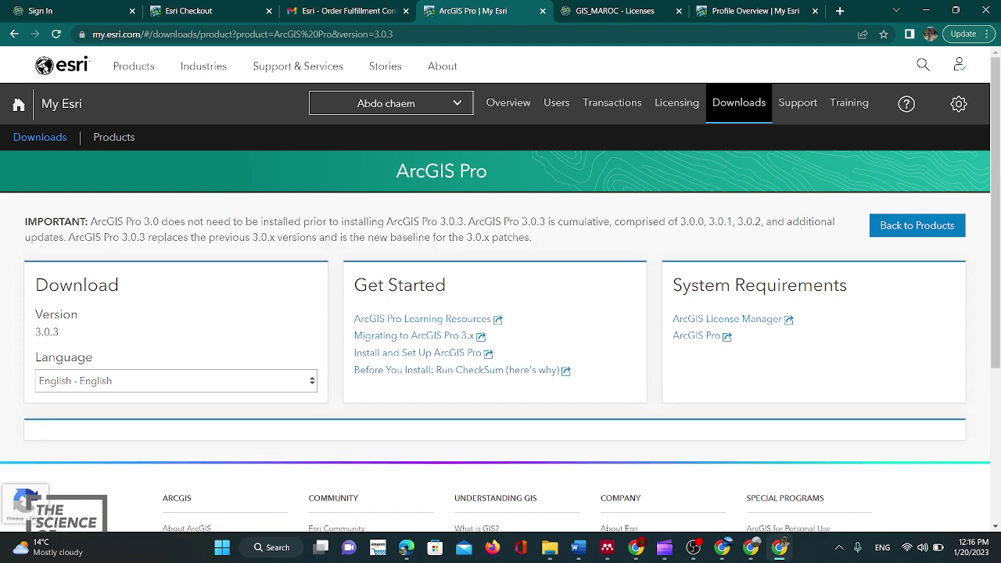
scroll(500, 290, "down", 7)
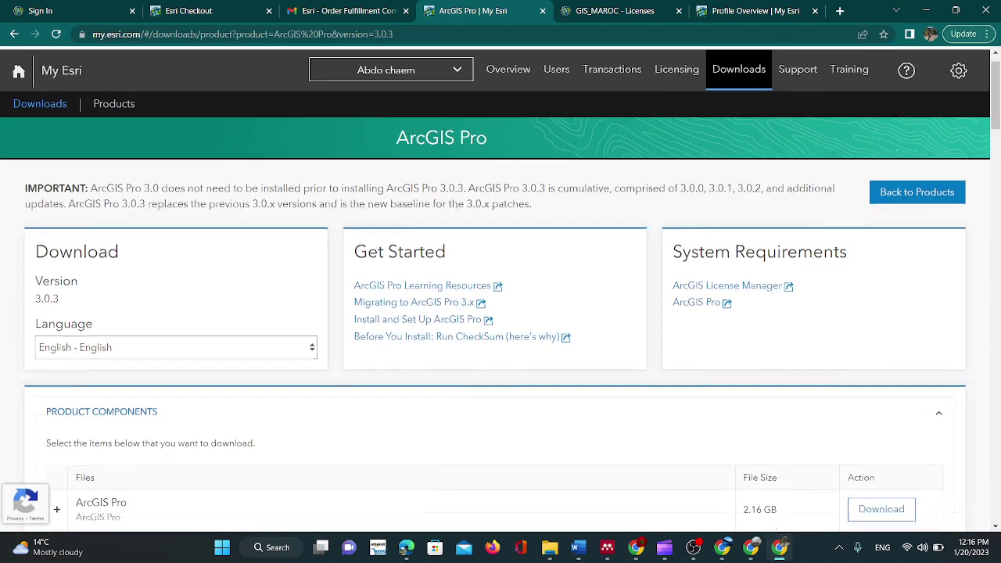
scroll(882, 227, "up", 3)
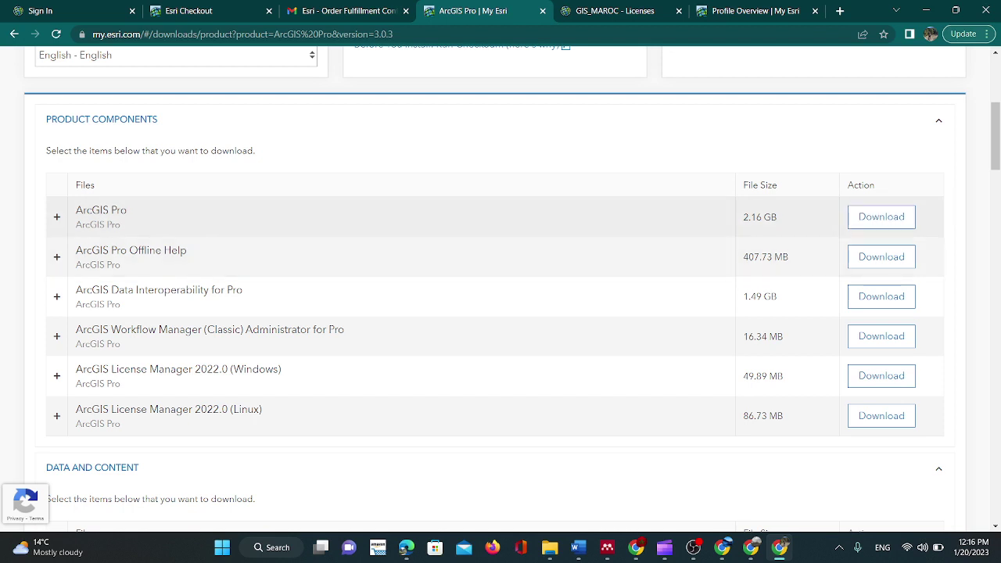
Start the 2.16 GB ArcGIS Pro installer download, then cancel it
left_click(881, 216)
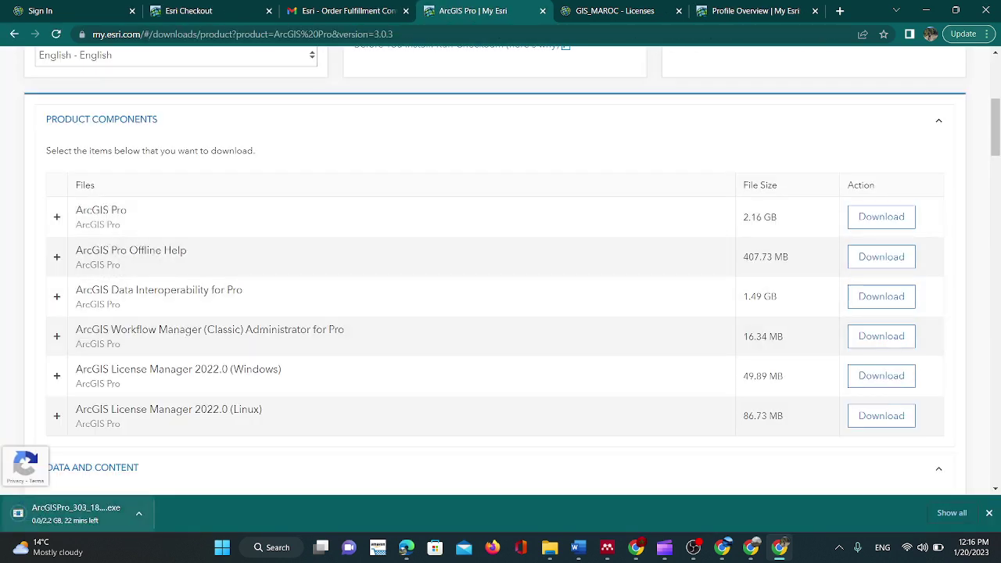
left_click(138, 513)
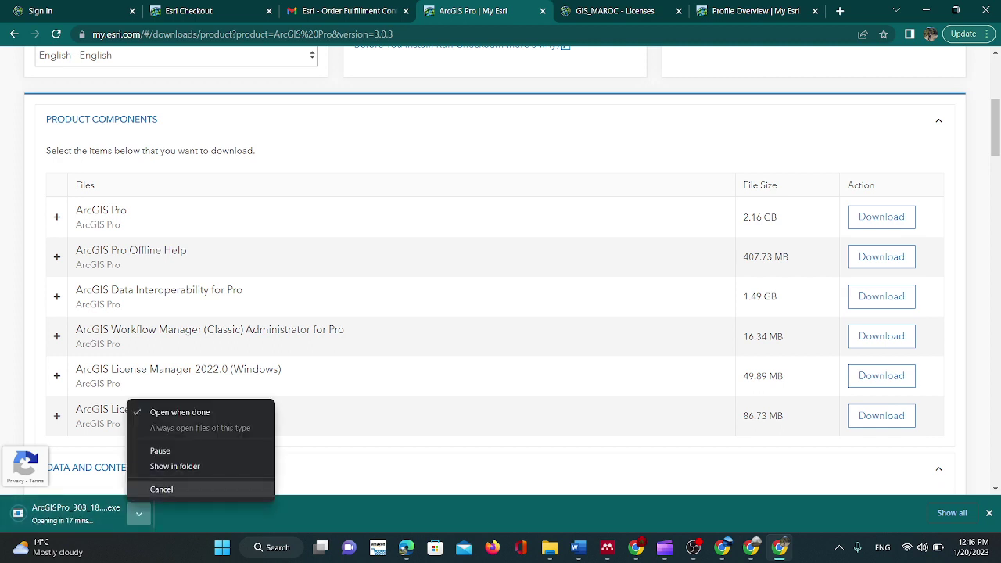
left_click(172, 489)
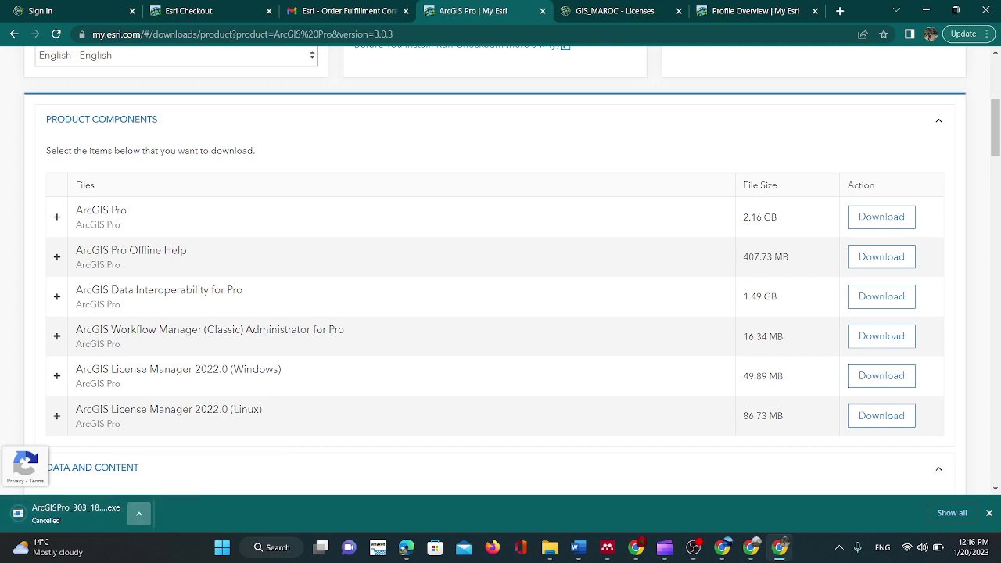
Search the computer for the installed app, then close the search
left_click(274, 548)
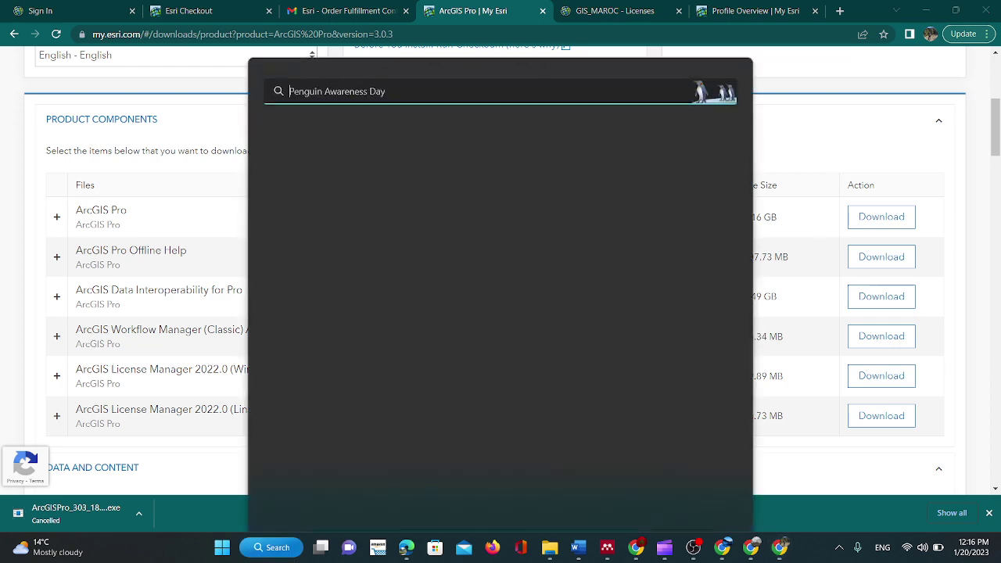
key("Escape")
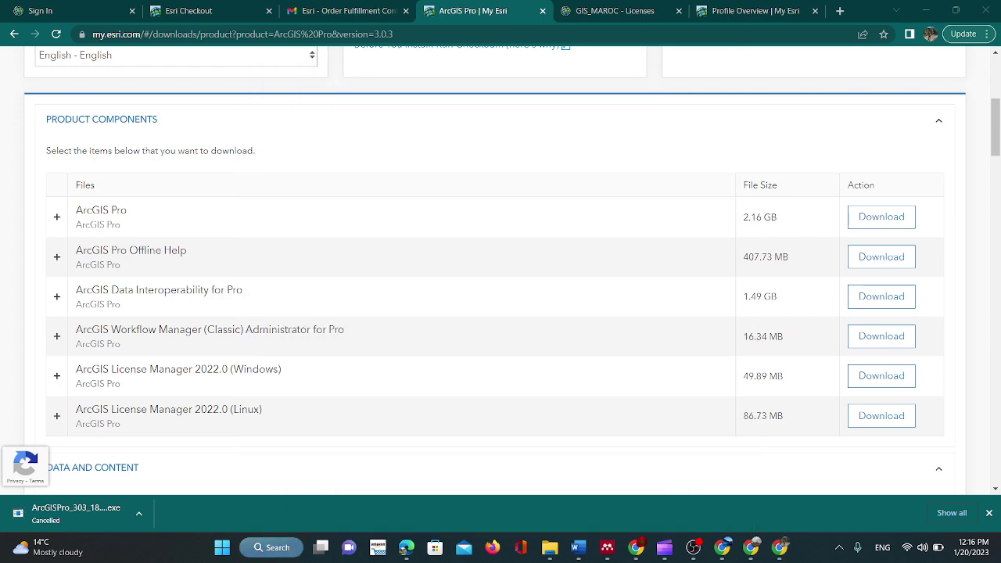
scroll(501, 270, "up", 5)
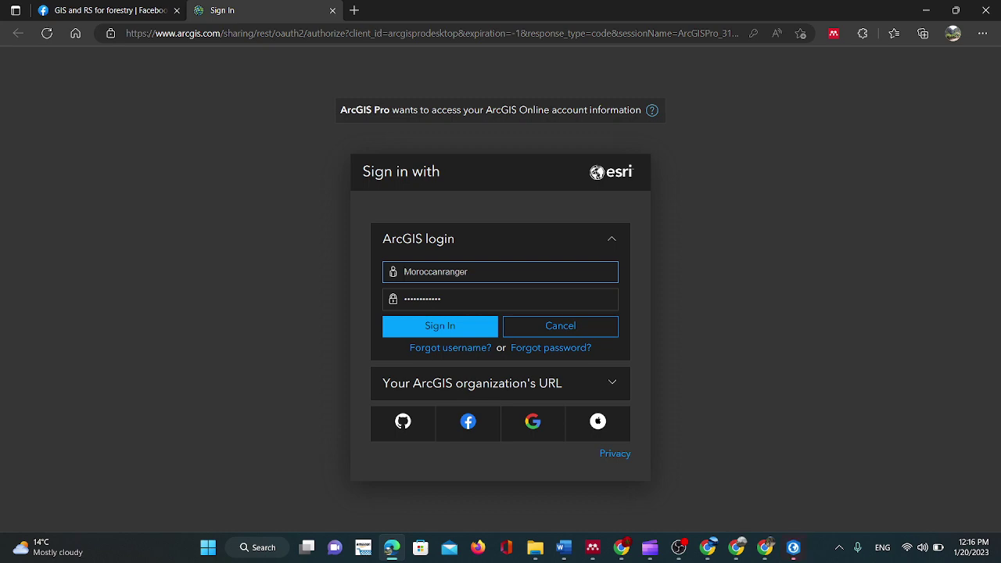
Choose Google sign-in on the ArcGIS form, then return to the ArcGIS Pro 3.0.3 download page
left_click(533, 426)
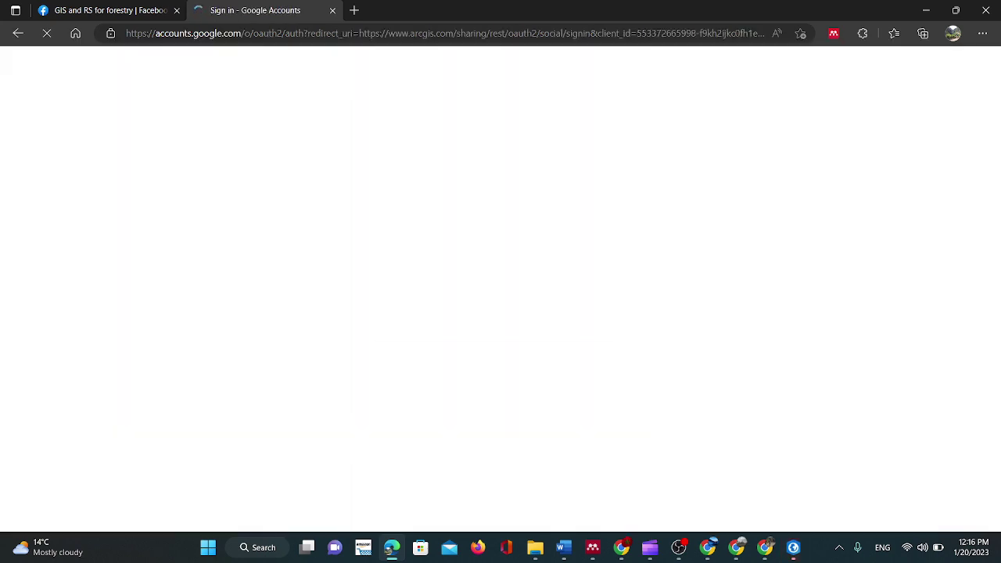
scroll(494, 439, "down", 2)
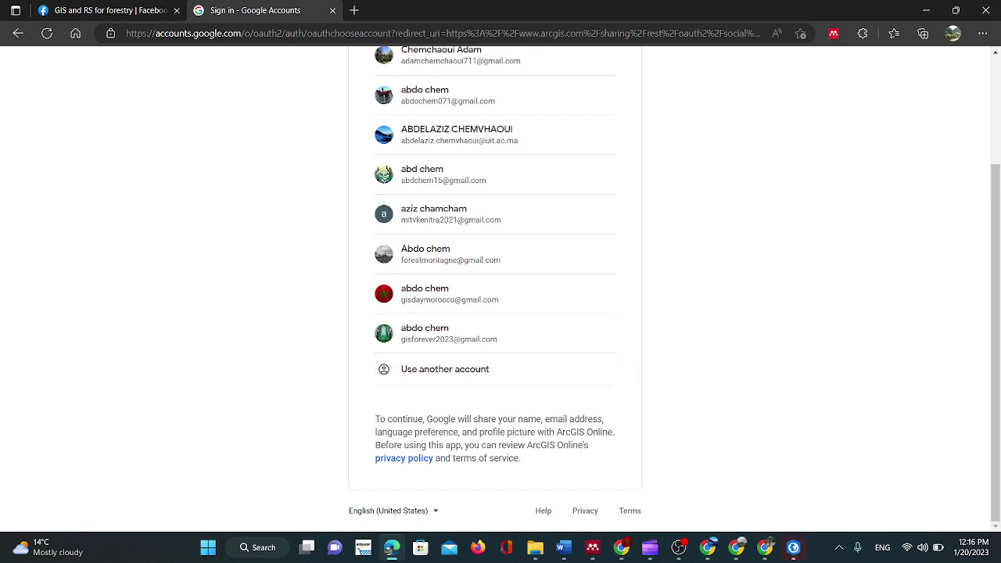
scroll(494, 313, "up", 2)
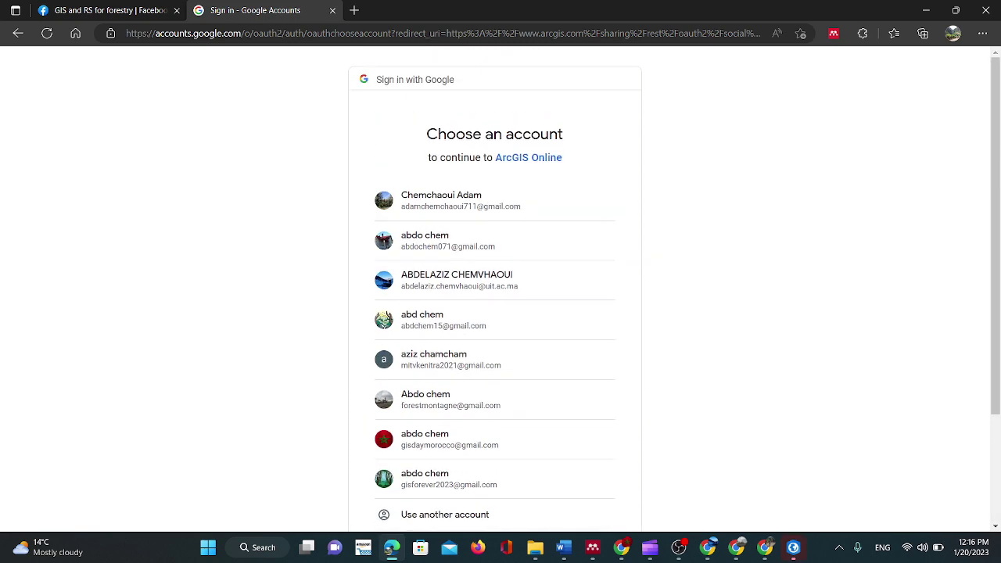
scroll(494, 313, "down", 2)
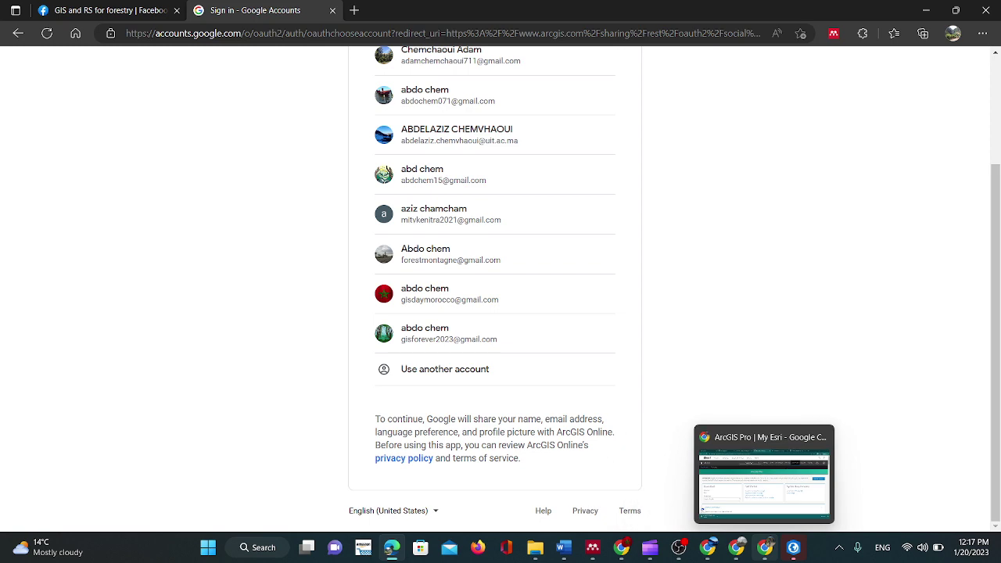
left_click(764, 547)
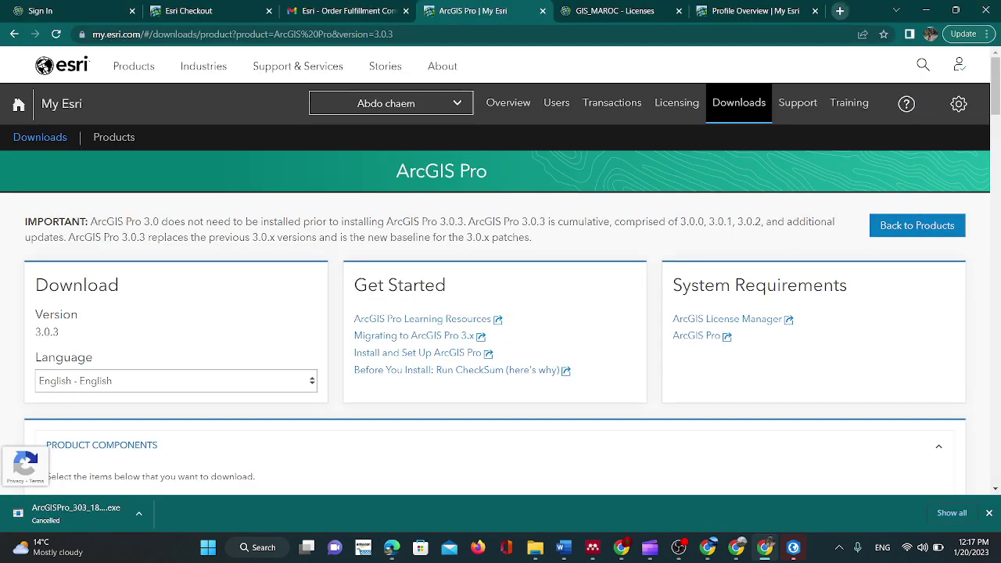
Go to the Esri Order Fulfillment email and check which Google account is signed in
left_click(840, 10)
key("ctrl+3")
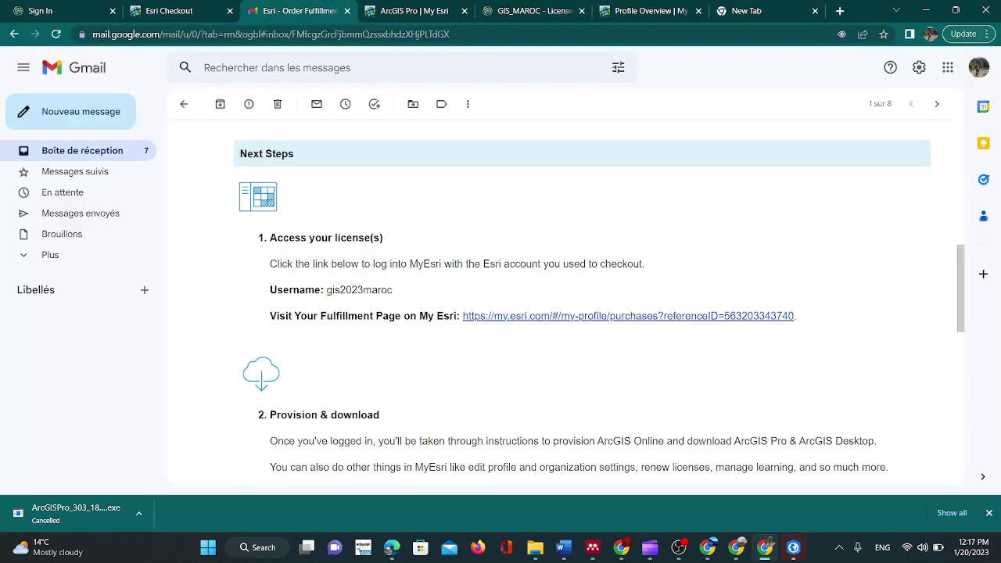
left_click(979, 67)
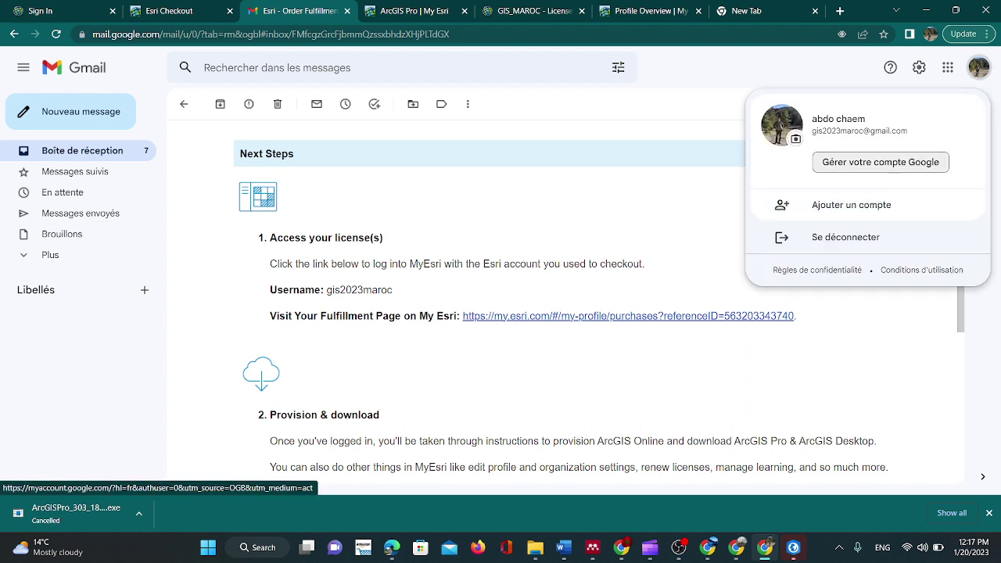
mouse_move(812, 118)
left_mouse_down()
mouse_move(907, 131)
mouse_move(812, 118)
mouse_move(811, 131)
left_mouse_up()
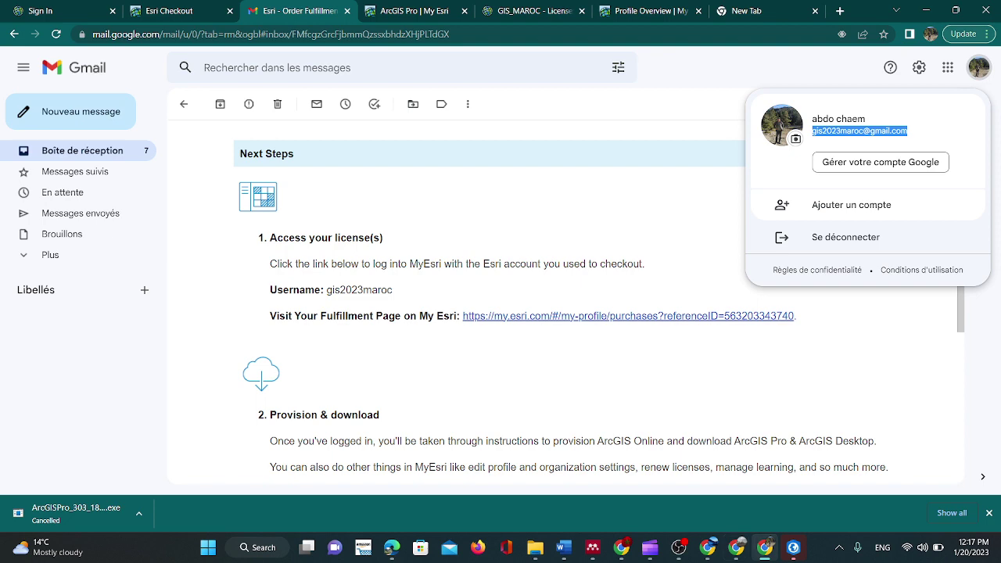
Close the waiting ArcGIS sign-in window and open Windows search
left_click(793, 547)
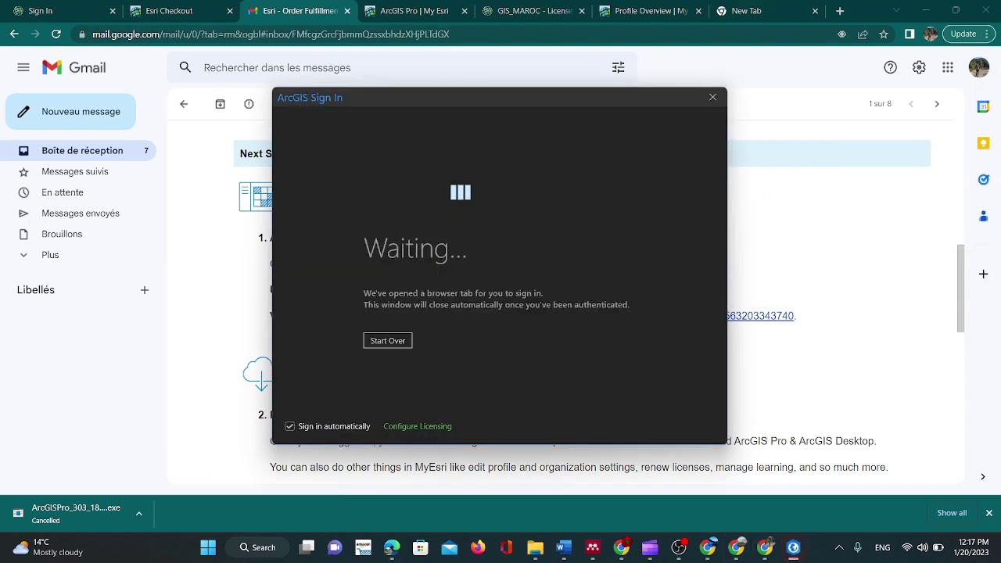
left_click(712, 97)
left_click(269, 547)
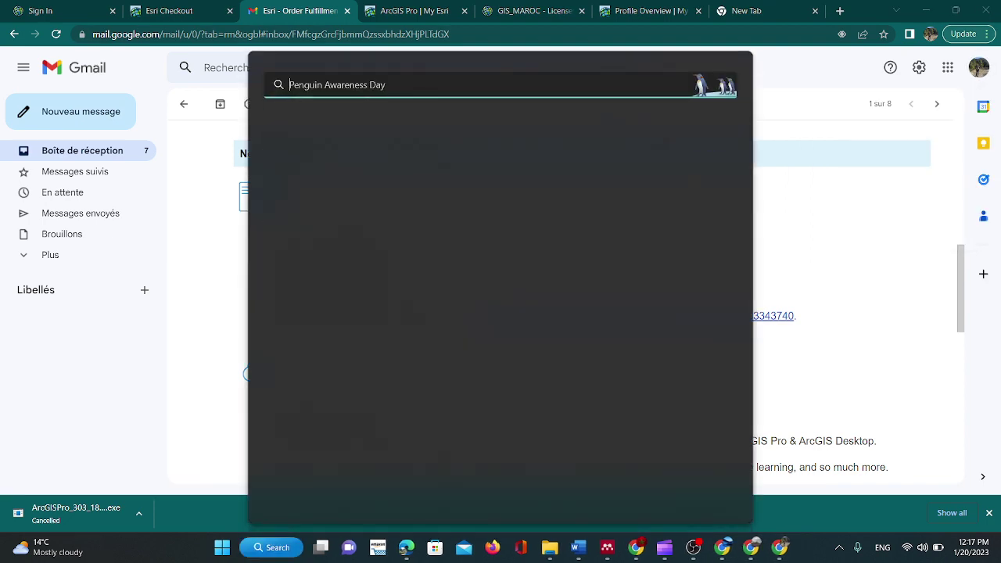
Try ArcGIS sign-in with an existing Google account, then close both Google sign-in tabs
key("Escape")
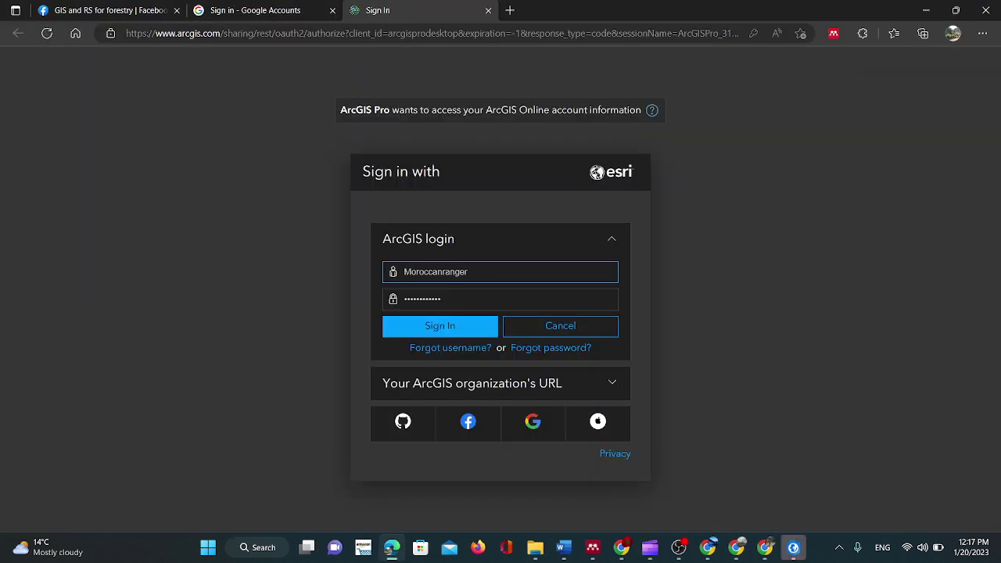
left_click(533, 422)
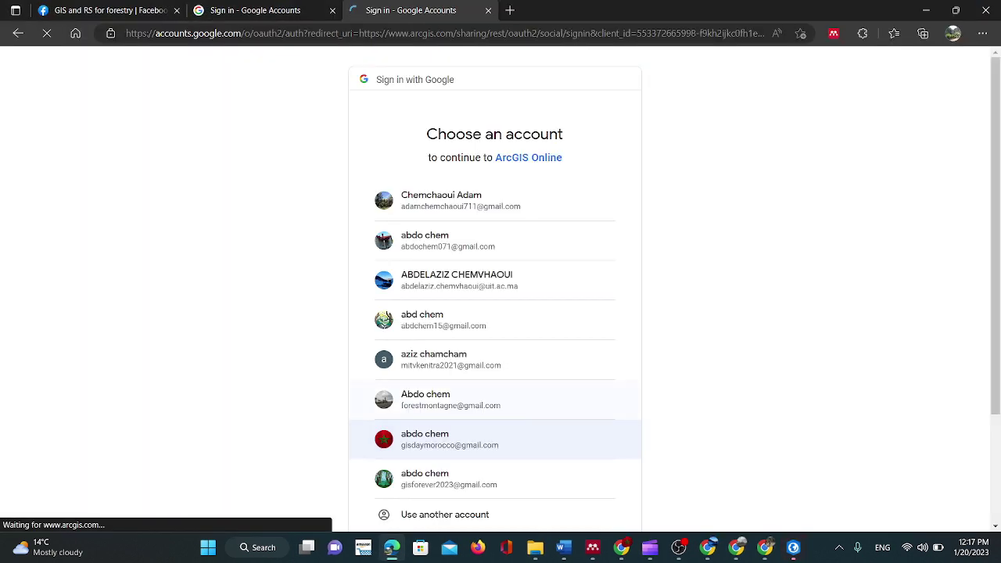
scroll(492, 313, "down", 2)
left_click(438, 376)
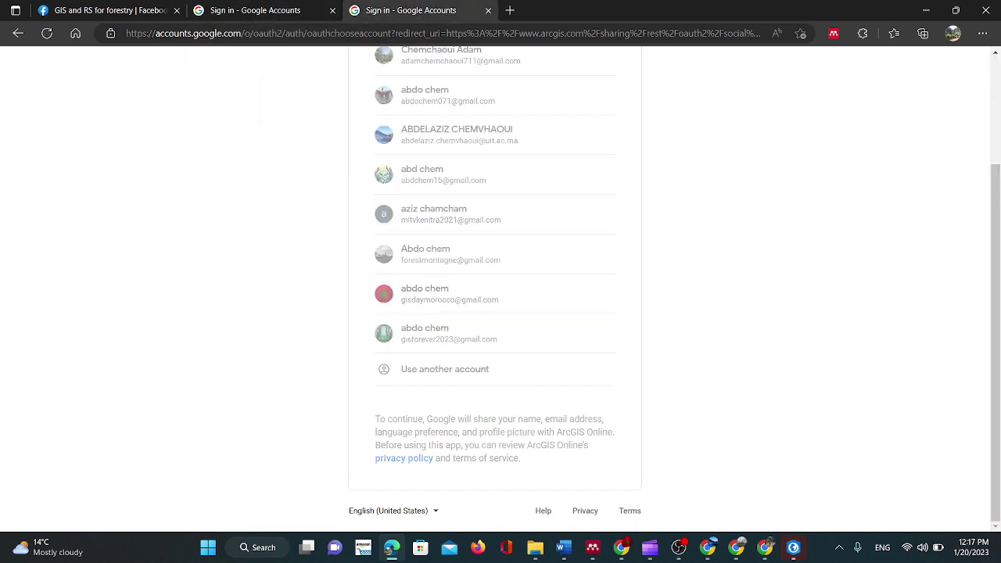
left_click(488, 11)
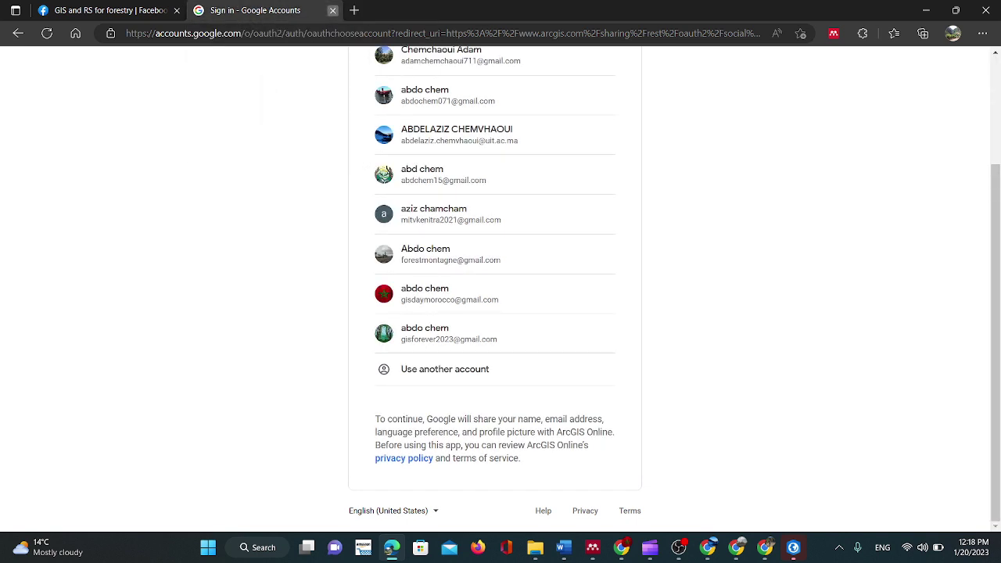
left_click(333, 10)
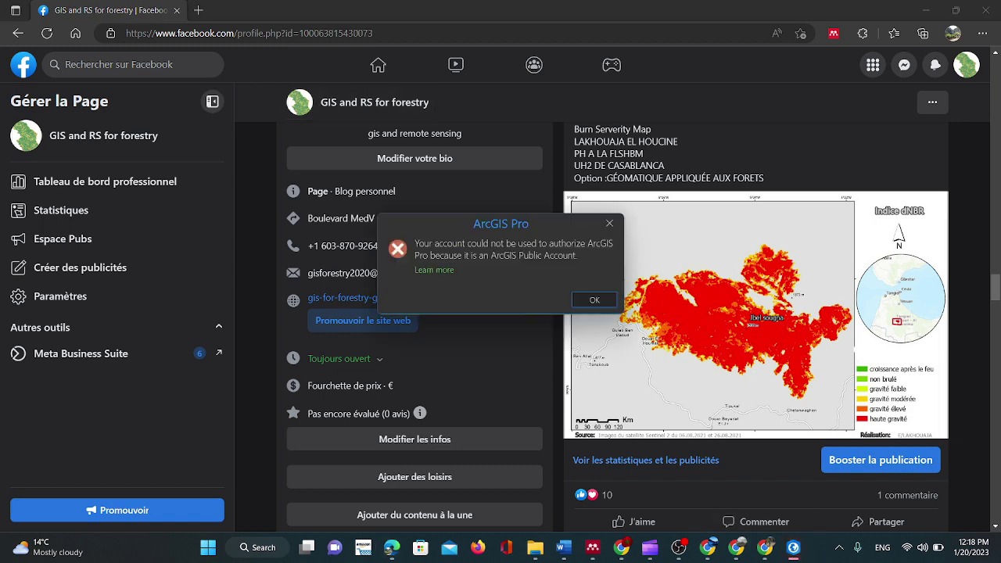
Dismiss the public-account error and restart Google sign-in, entering the licensed account's e-mail instead
left_click(595, 299)
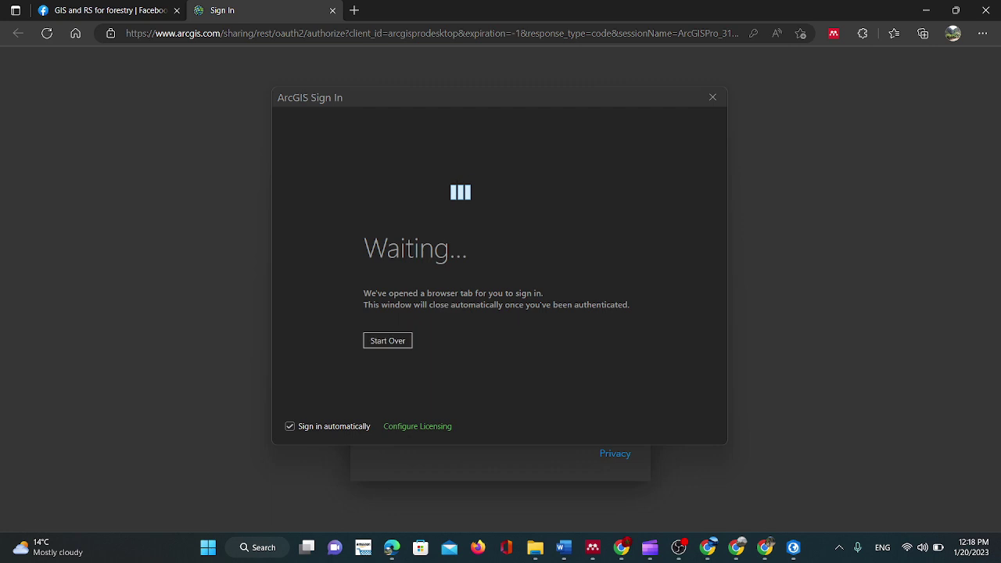
left_click(712, 96)
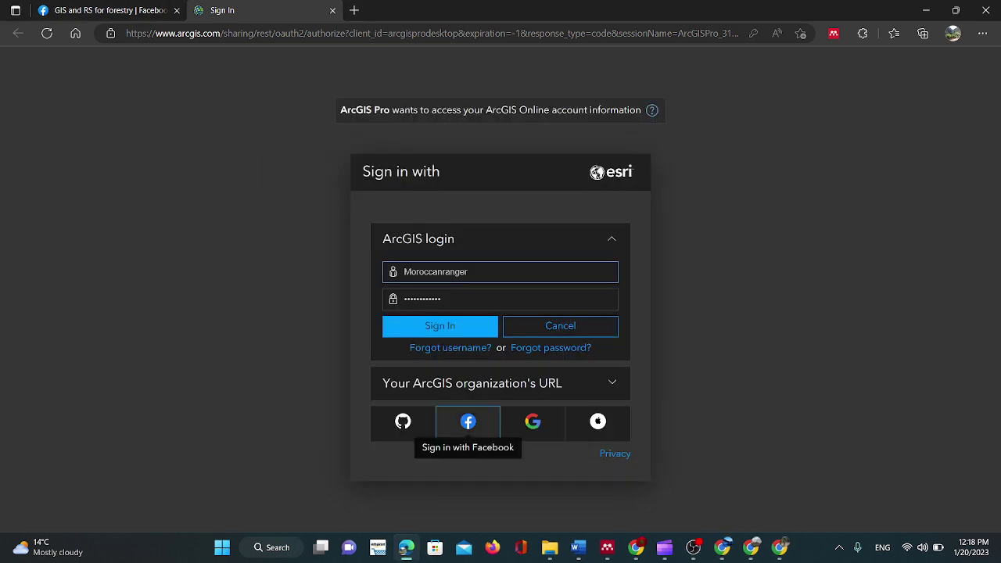
left_click(533, 423)
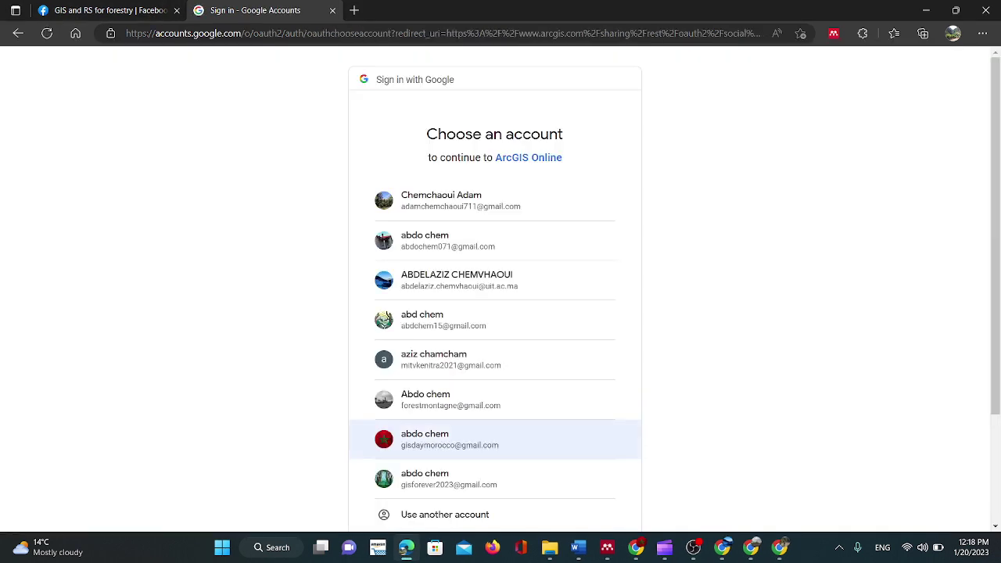
scroll(495, 369, "down", 2)
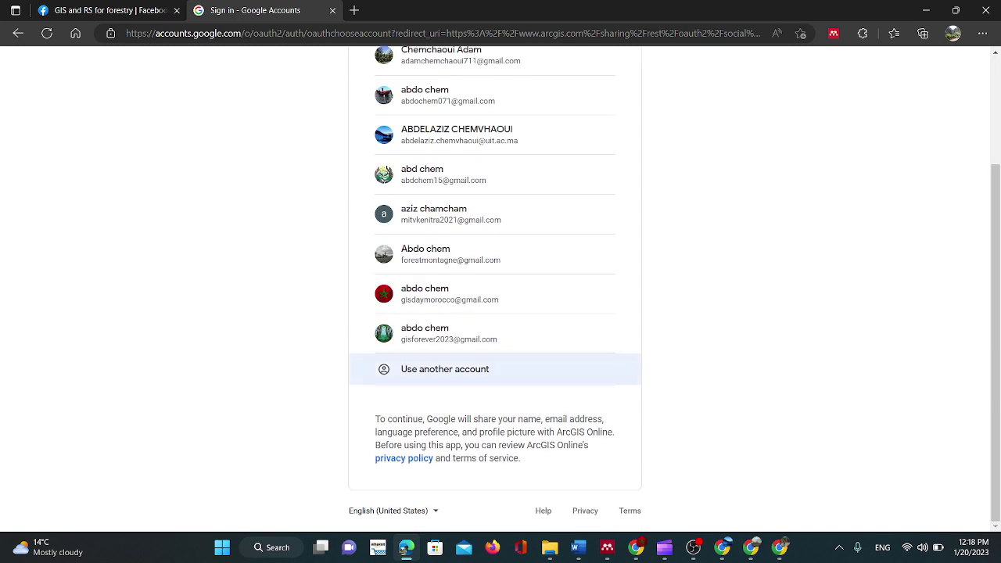
left_click(445, 369)
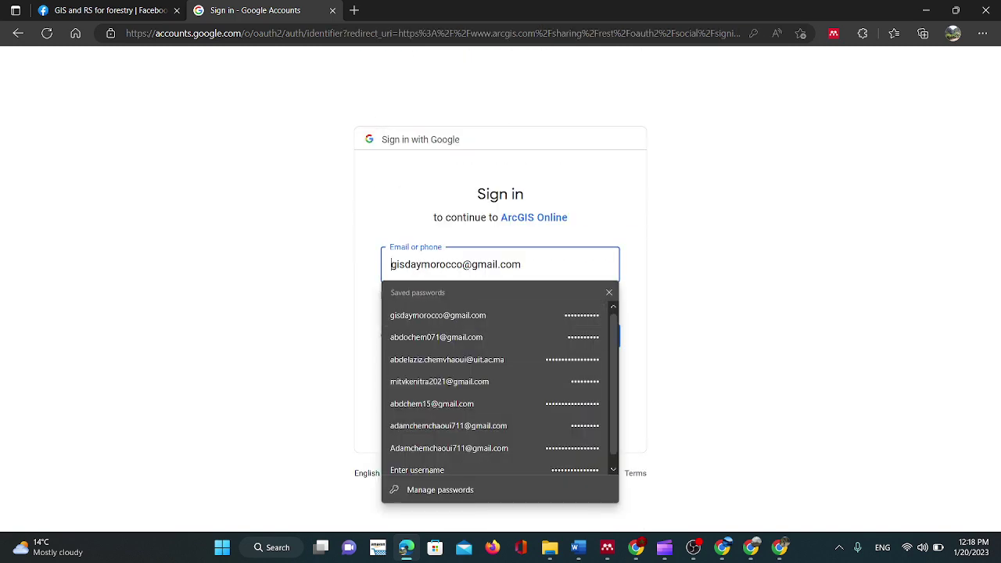
left_click_drag(391, 265, 521, 265)
key("ctrl+v")
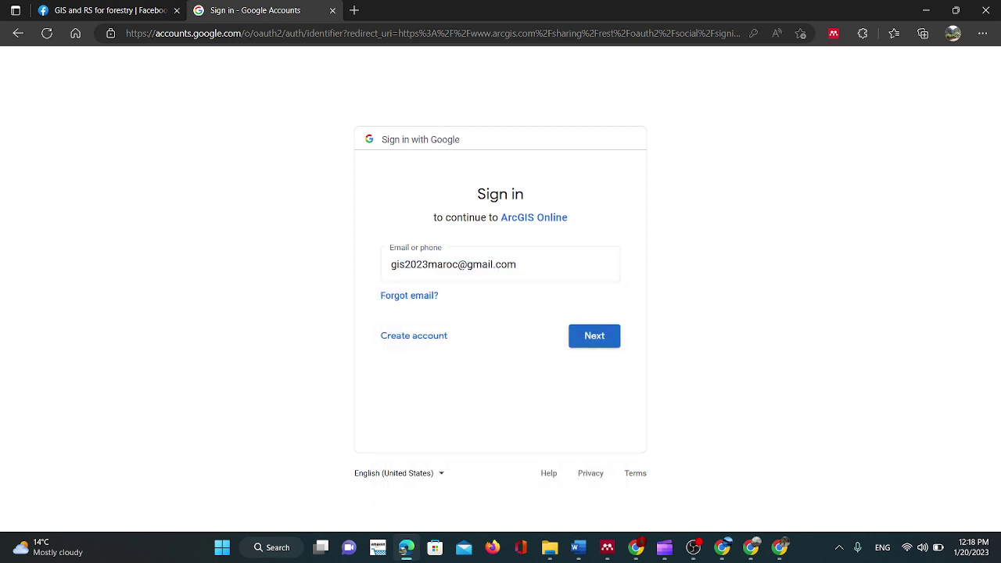
key("Return")
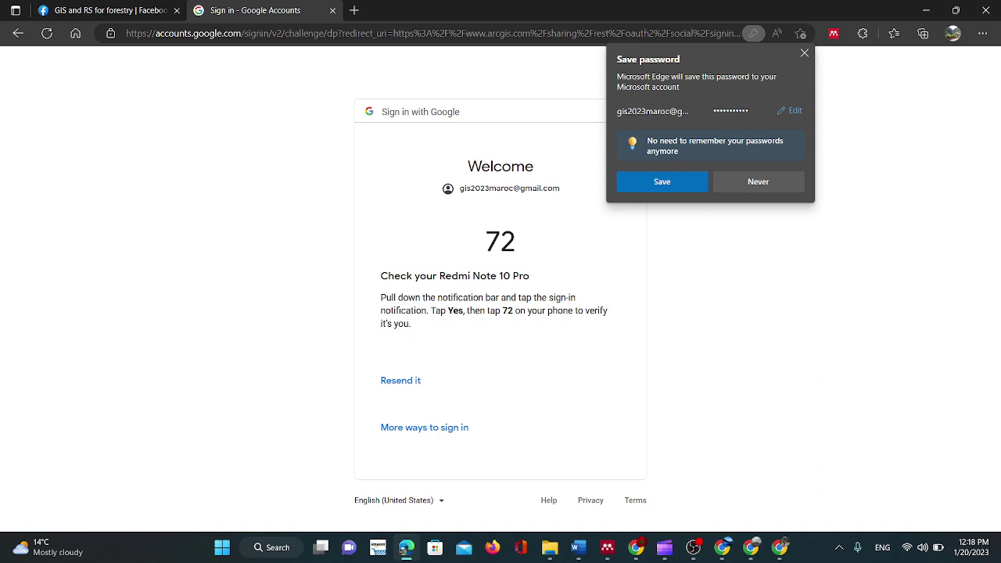
Decline saving the password, resend the phone sign-in prompt, and return to ArcGIS Pro
left_click(758, 182)
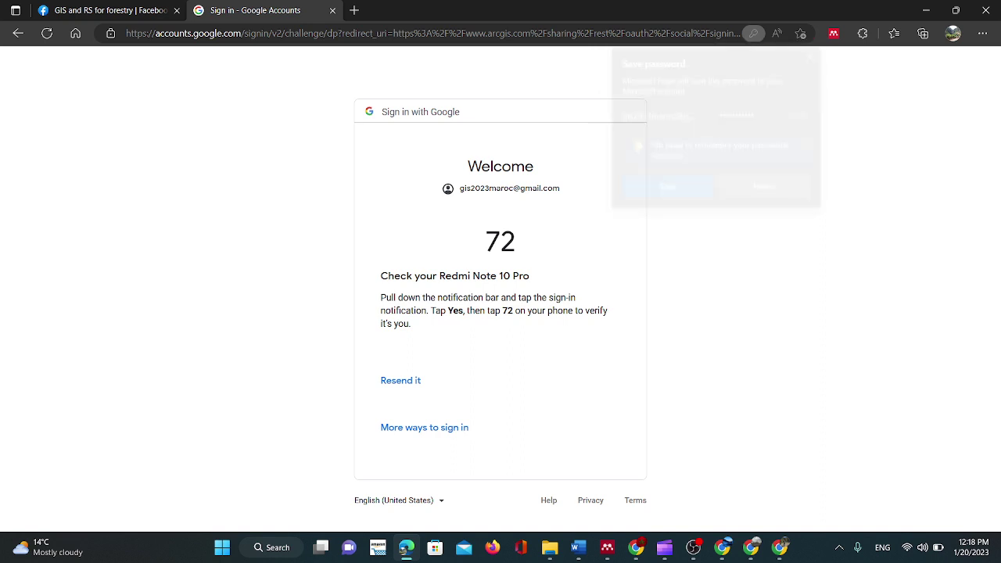
left_click(401, 380)
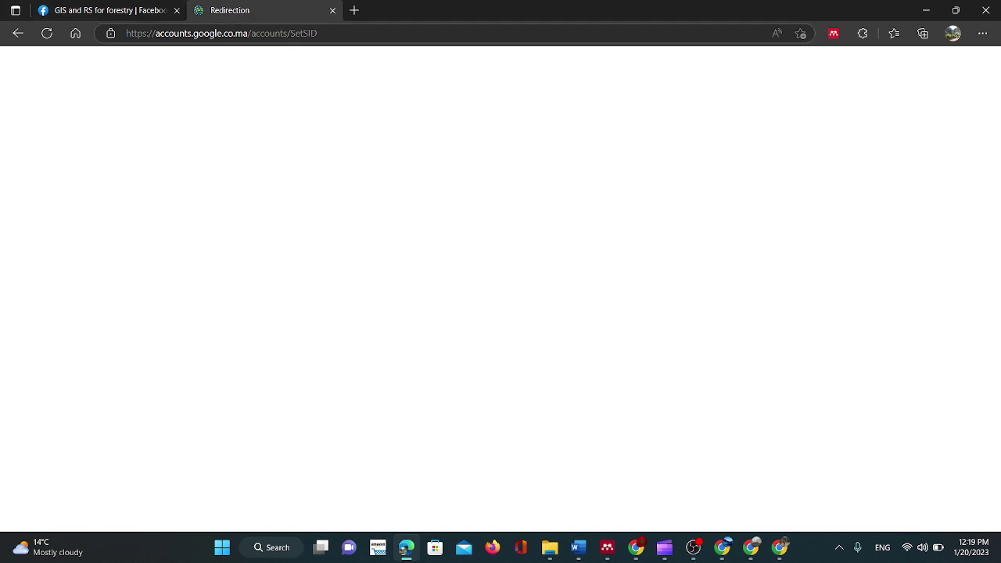
left_click(332, 10)
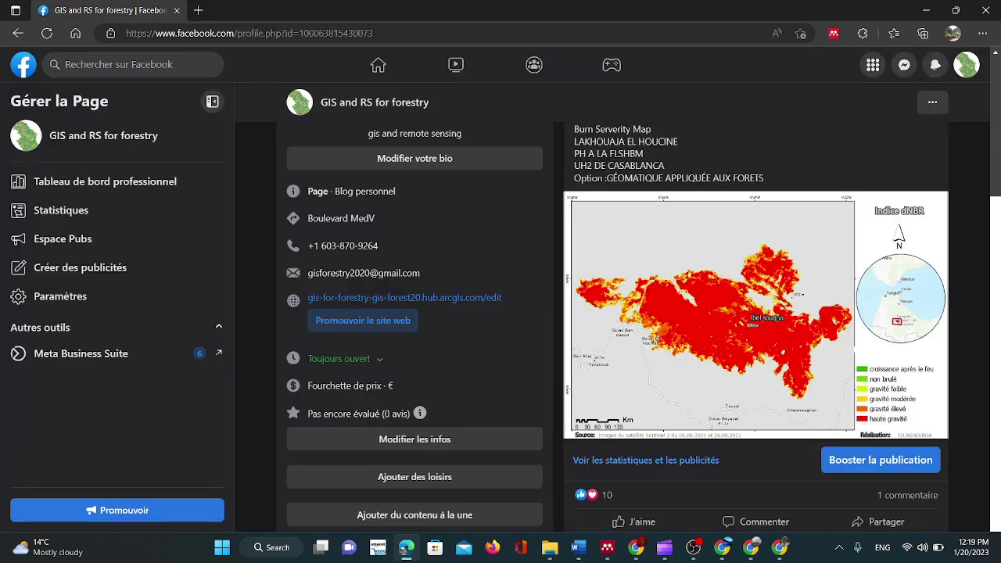
left_click(270, 548)
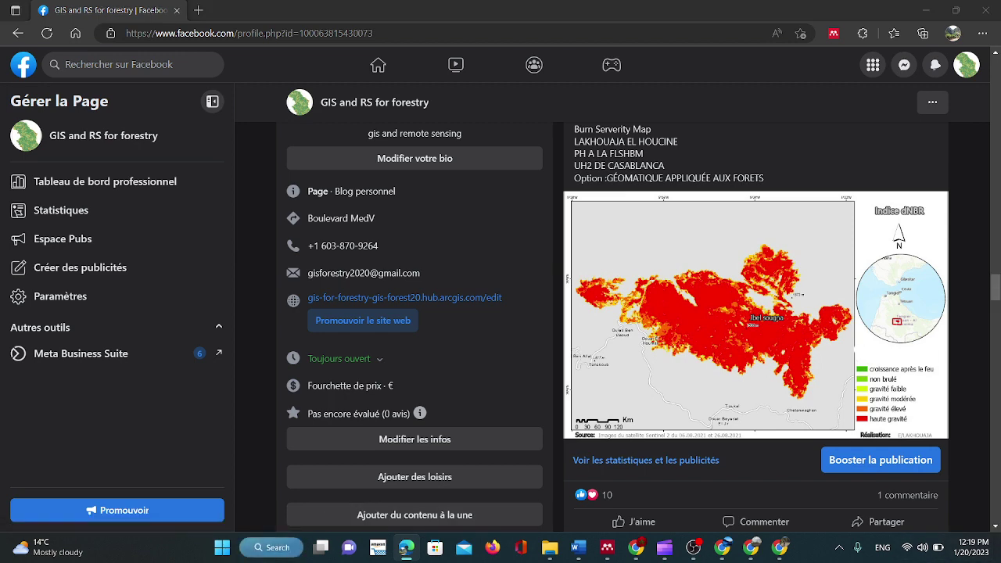
key("Escape")
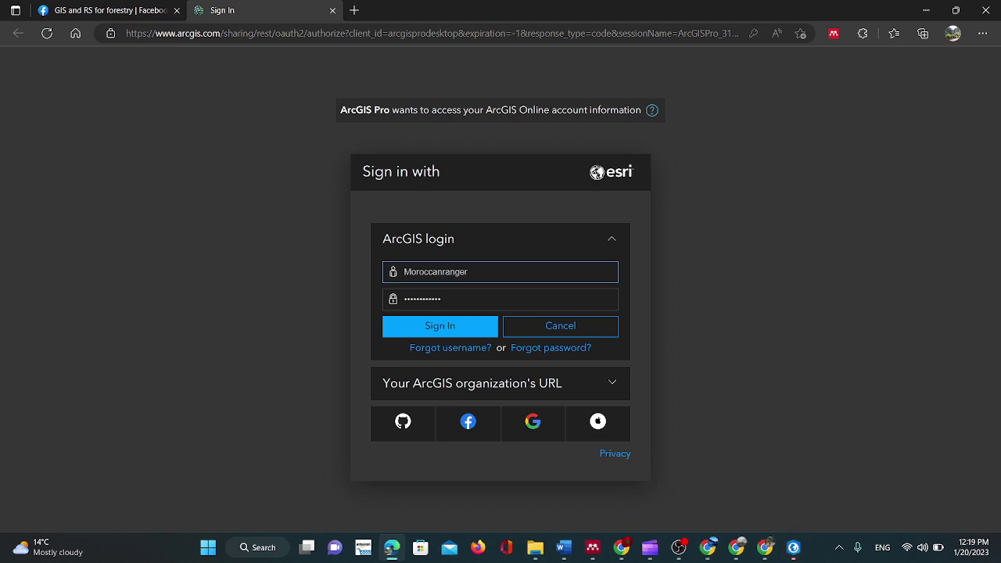
Sign in with the licensed Google account and select the Udemy1 recent project
left_click(533, 423)
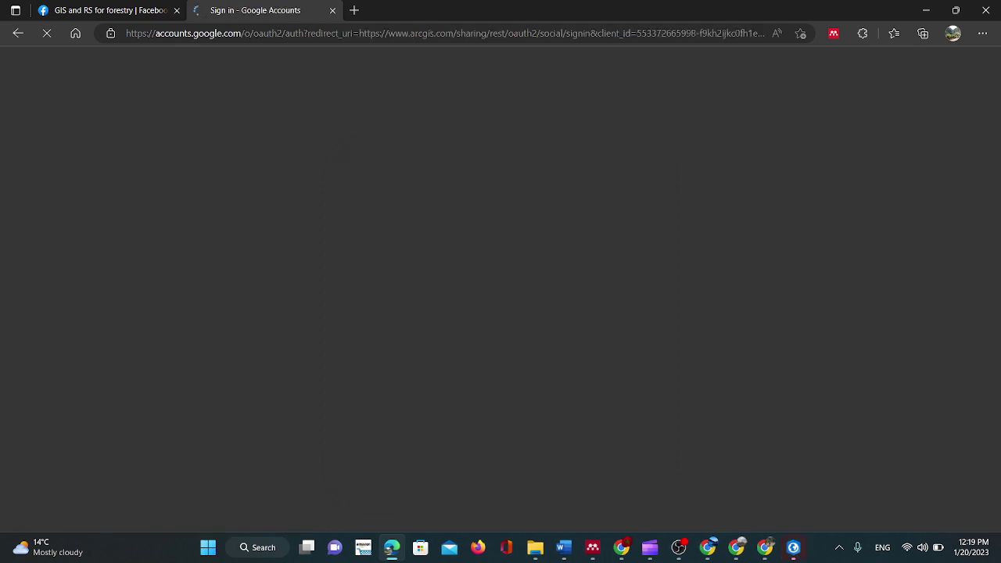
scroll(494, 282, "down", 2)
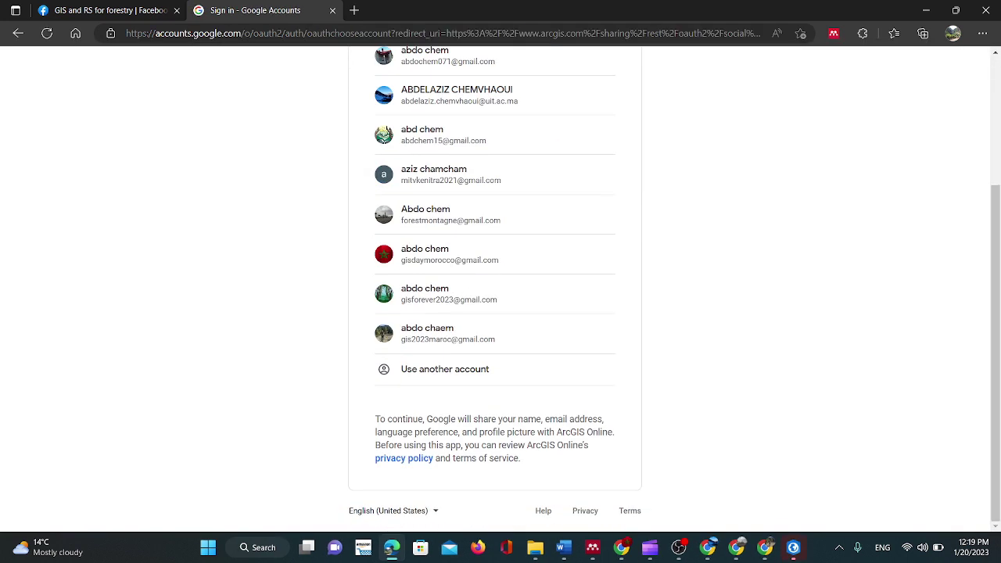
left_click(469, 333)
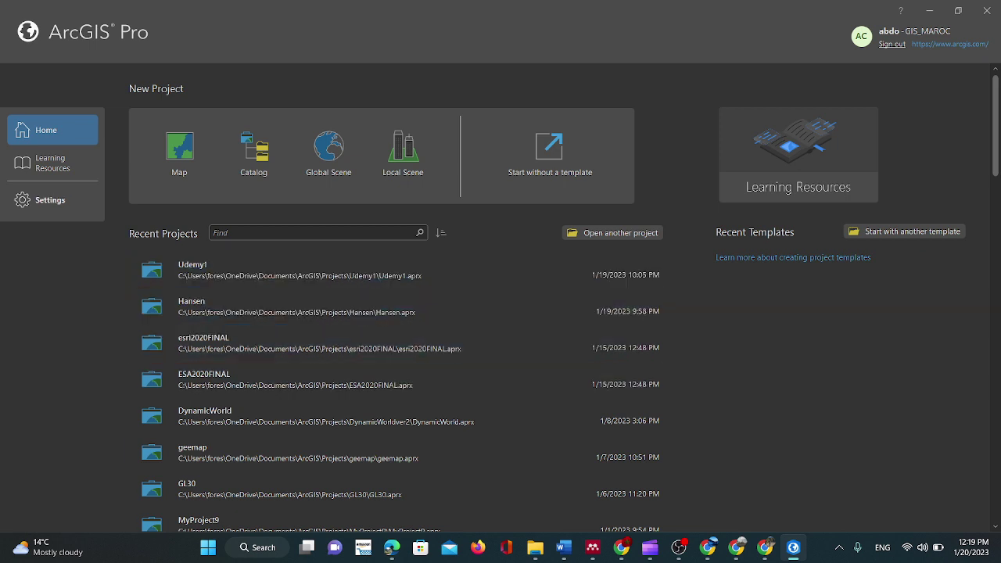
left_click(313, 269)
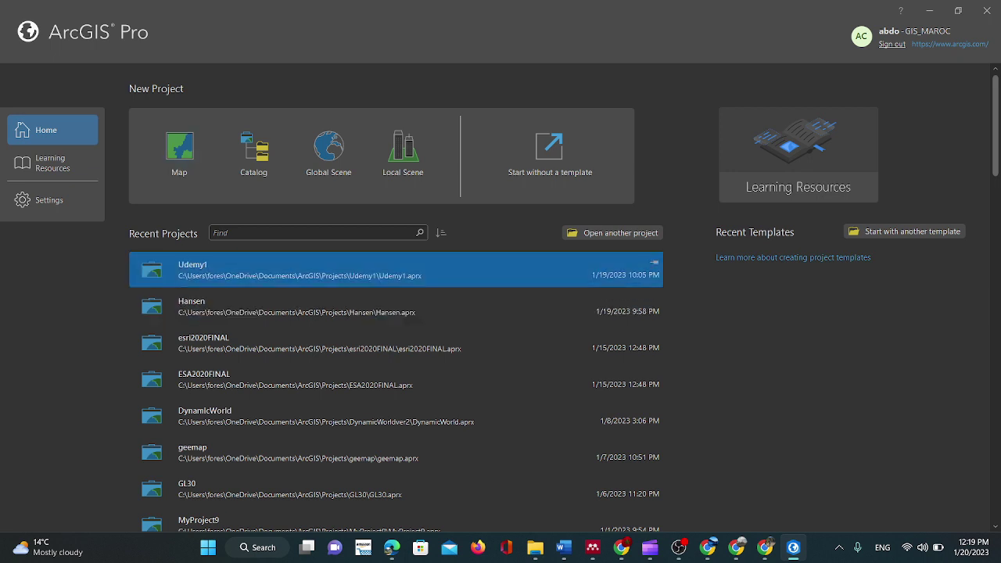